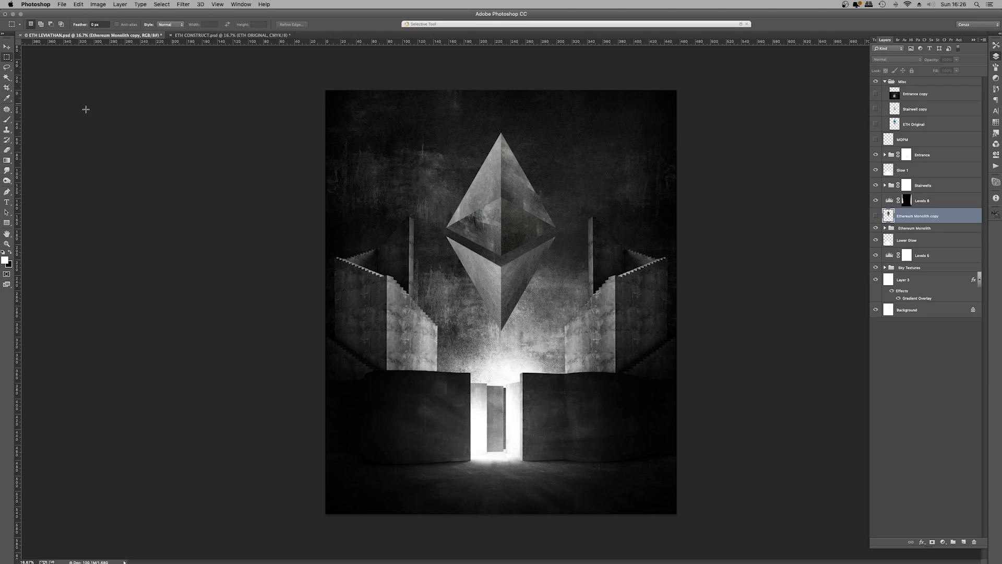
# Step: Inspect the textured Ethereum monolith close up and compare it with the full ETH LEVIATHAN composition
pyautogui.click(8, 244)
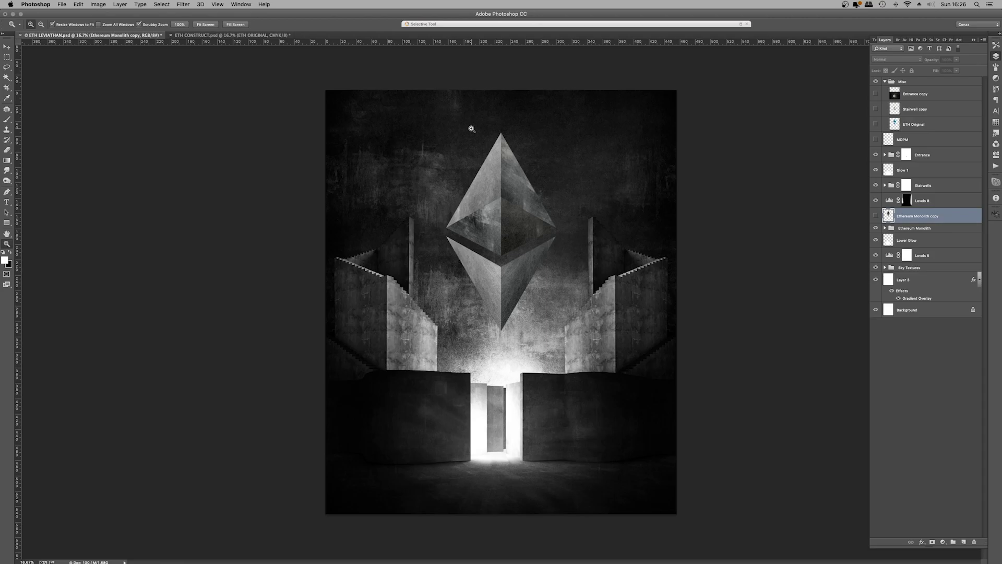
pyautogui.click(529, 208)
pyautogui.click(529, 207)
pyautogui.click(529, 208)
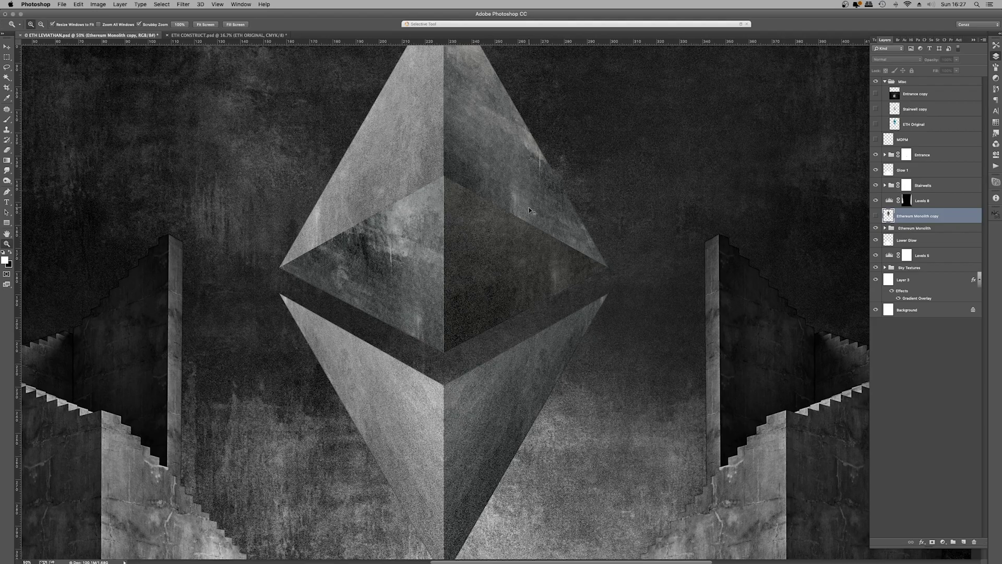
pyautogui.keyDown('alt'); pyautogui.click(529, 208); pyautogui.keyUp('alt')
pyautogui.keyDown('alt'); pyautogui.click(529, 207); pyautogui.keyUp('alt')
pyautogui.keyDown('alt'); pyautogui.click(529, 207); pyautogui.keyUp('alt')
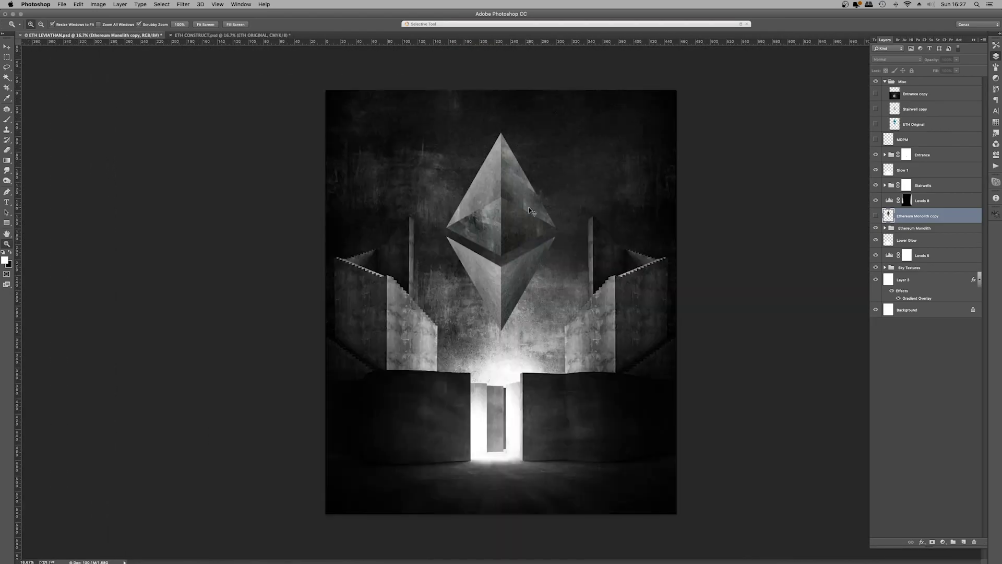
pyautogui.keyDown('alt'); pyautogui.click(529, 208); pyautogui.keyUp('alt')
pyautogui.click(529, 208)
pyautogui.click(529, 207)
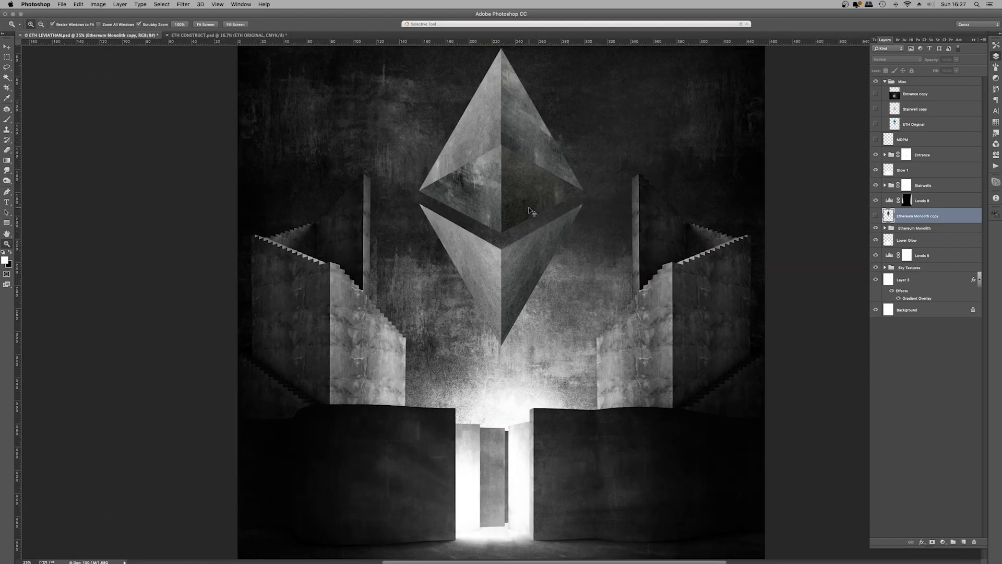
# Step: Examine the whole artwork at several magnifications, covering the monolith, side stairwells, textured sky and glowing entrance
pyautogui.scroll(3, 547, 222)
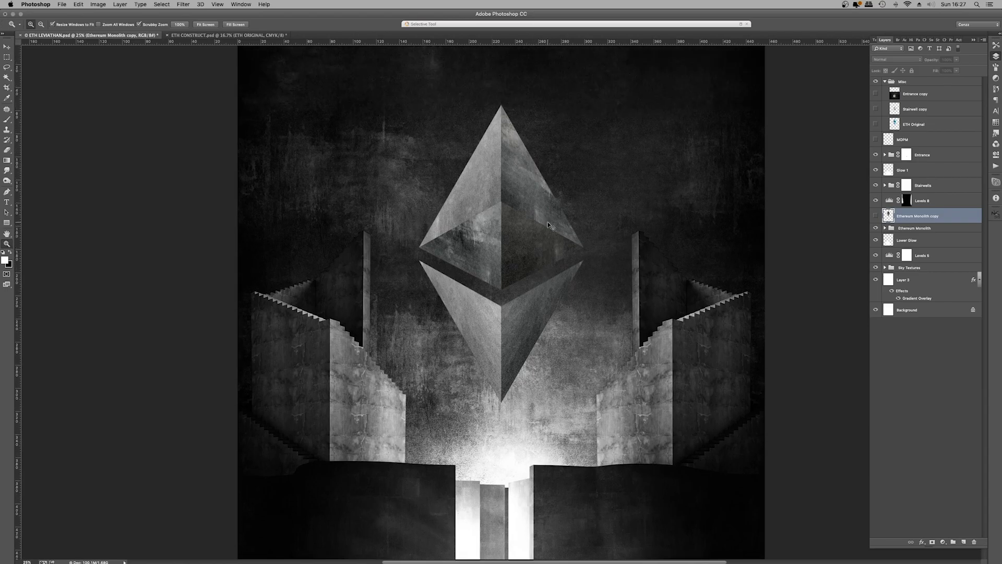
pyautogui.press('super+minus')
pyautogui.press('super+minus')
pyautogui.press('super+plus')
pyautogui.press('super+plus')
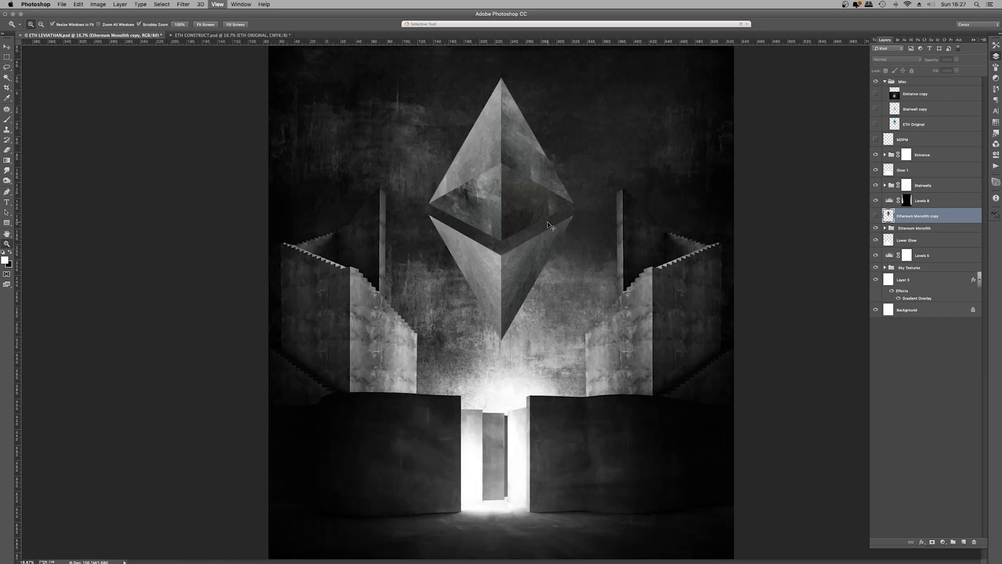
pyautogui.press('super+plus')
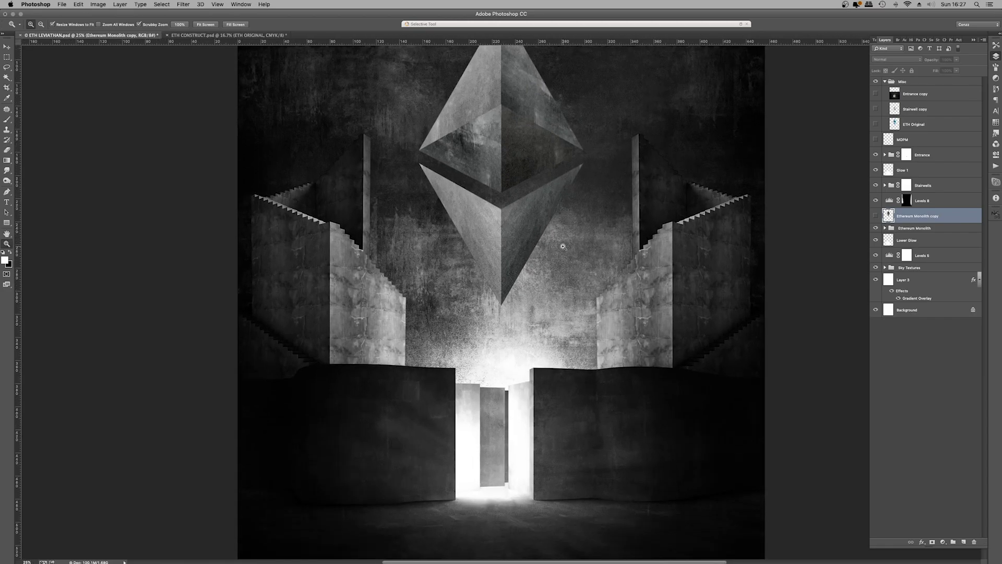
pyautogui.scroll(4, 563, 246)
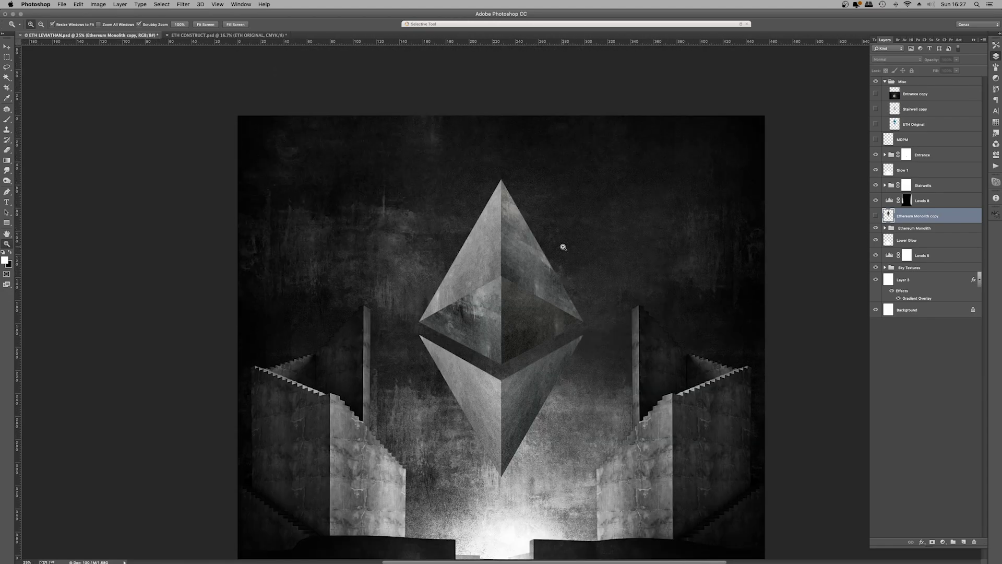
pyautogui.press('super+minus')
pyautogui.press('super+minus')
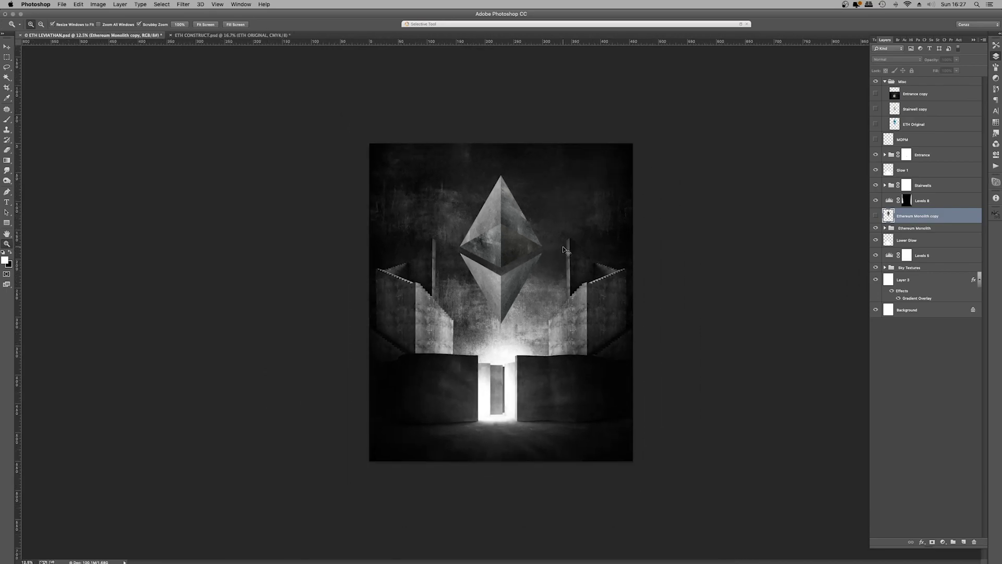
pyautogui.press('super+plus')
pyautogui.press('super+plus')
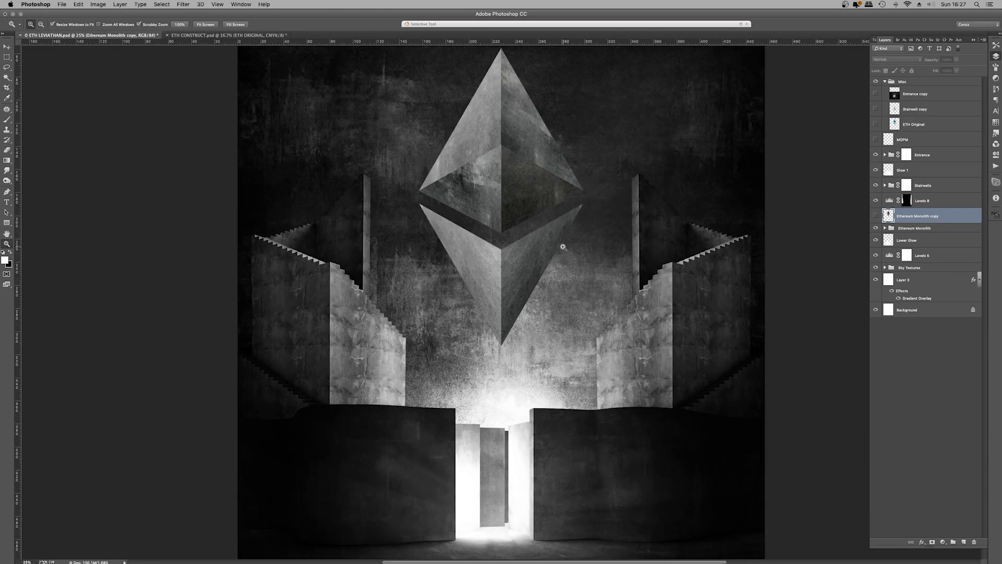
pyautogui.scroll(5, 574, 264)
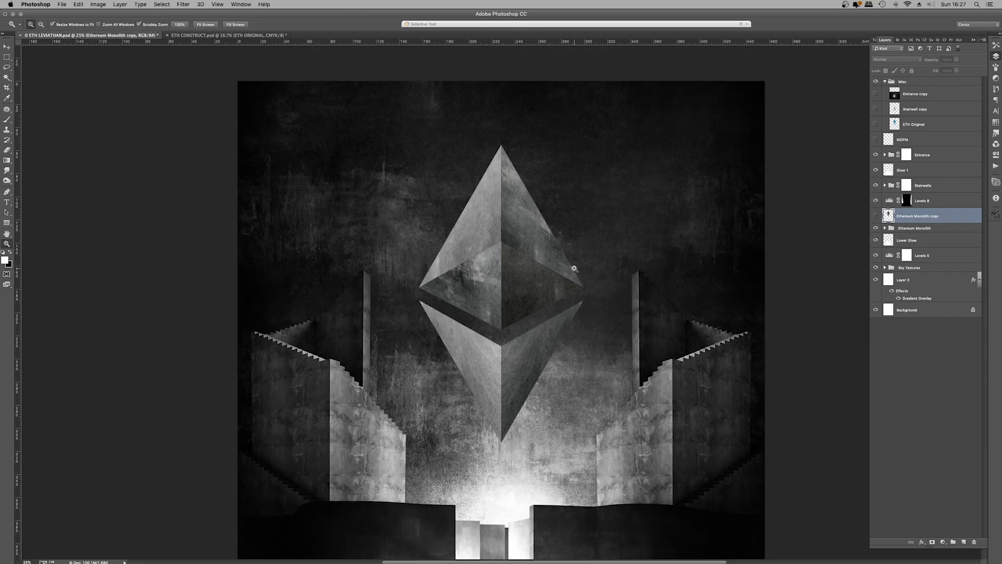
pyautogui.rightClick(575, 192)
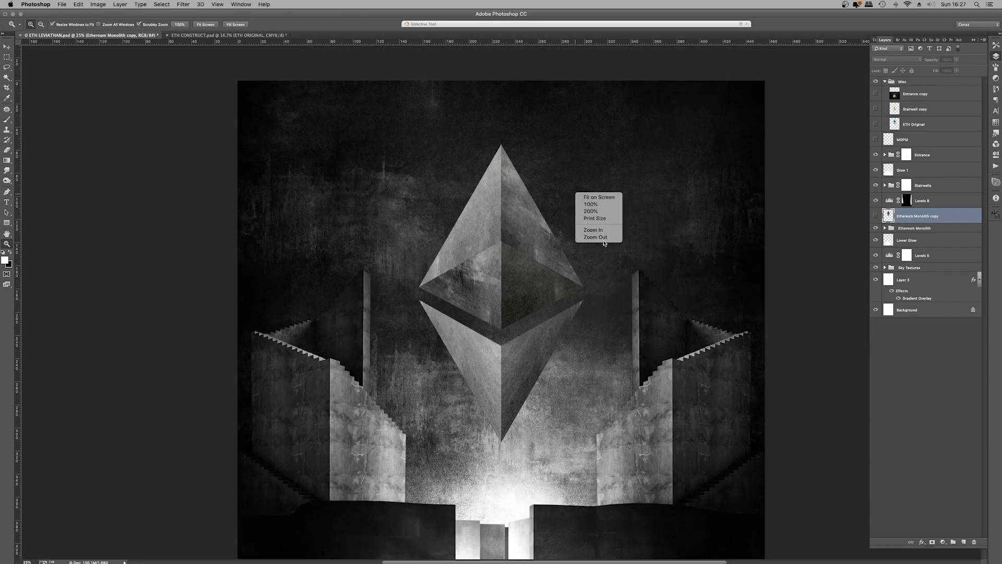
pyautogui.click(603, 239)
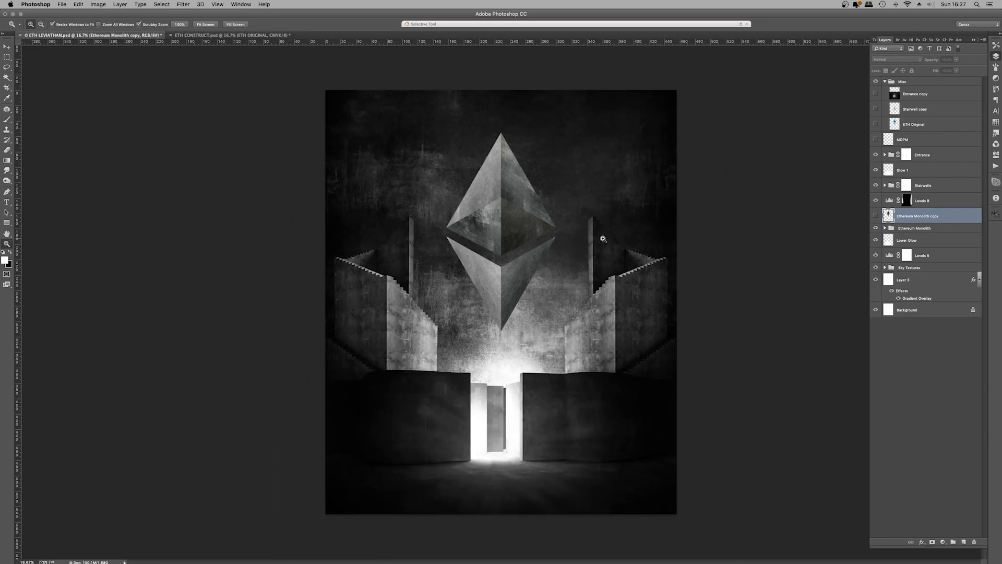
pyautogui.press('super+minus')
pyautogui.press('super+minus')
pyautogui.press('super+plus')
pyautogui.press('super+plus')
pyautogui.press('super+plus')
pyautogui.scroll(3, 600, 235)
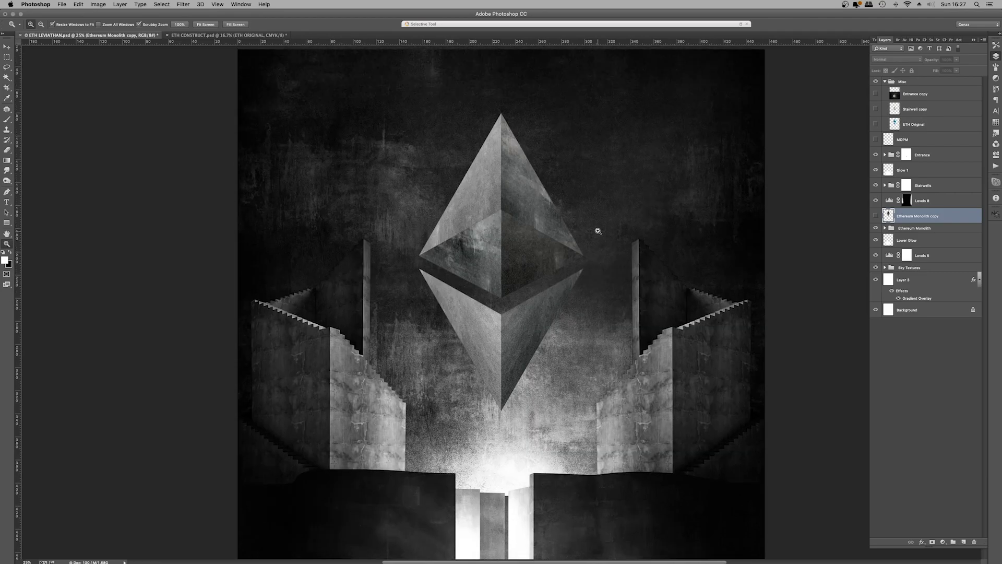
pyautogui.scroll(-1, 598, 231)
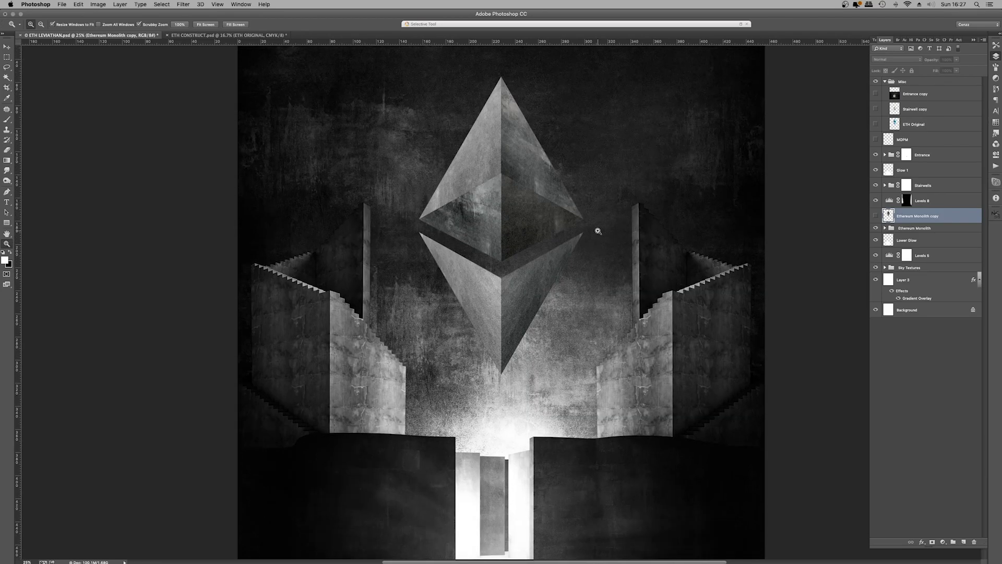
pyautogui.scroll(2, 598, 231)
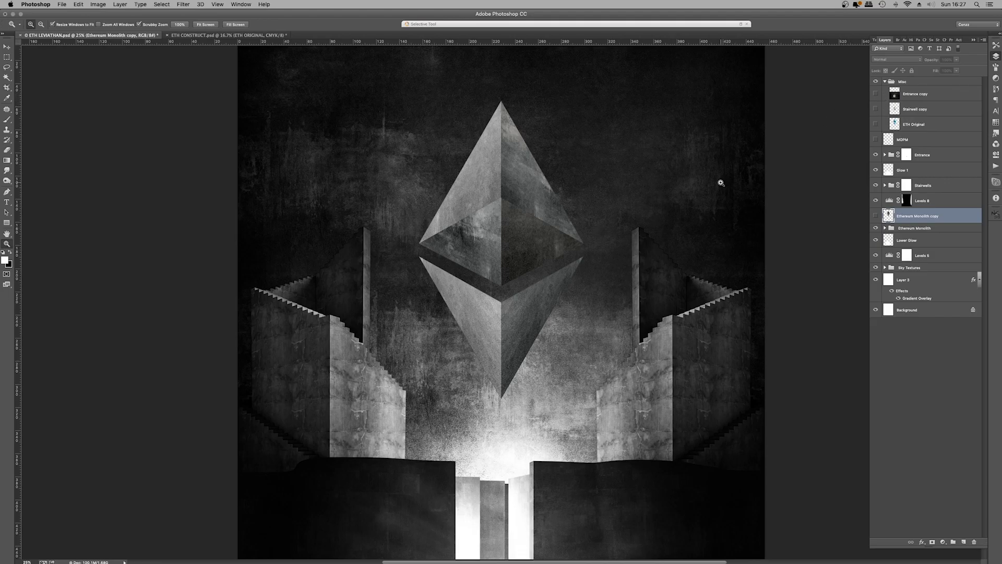
pyautogui.scroll(-5, 721, 183)
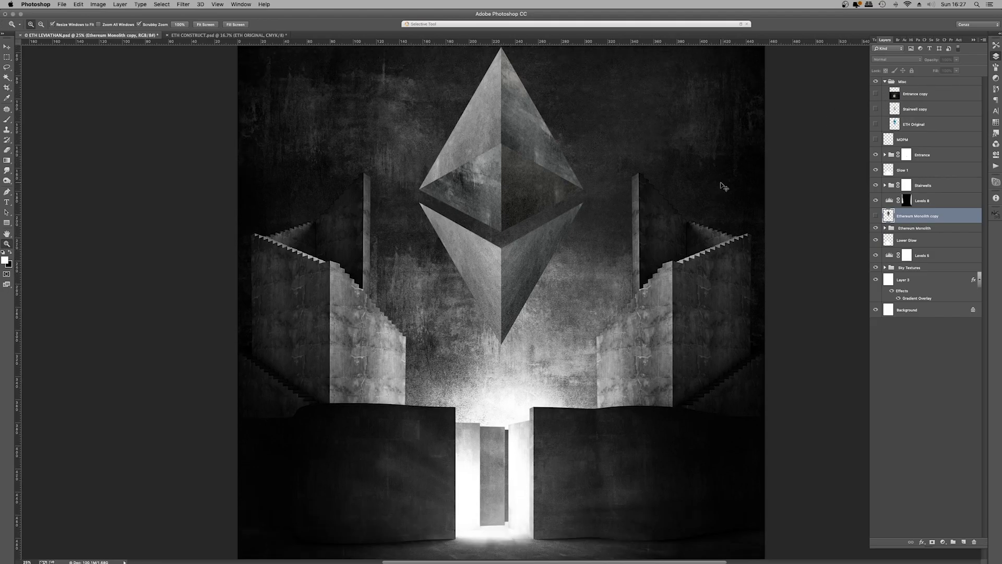
pyautogui.press('super+minus')
pyautogui.press('super+minus')
pyautogui.press('super+plus')
pyautogui.press('super+plus')
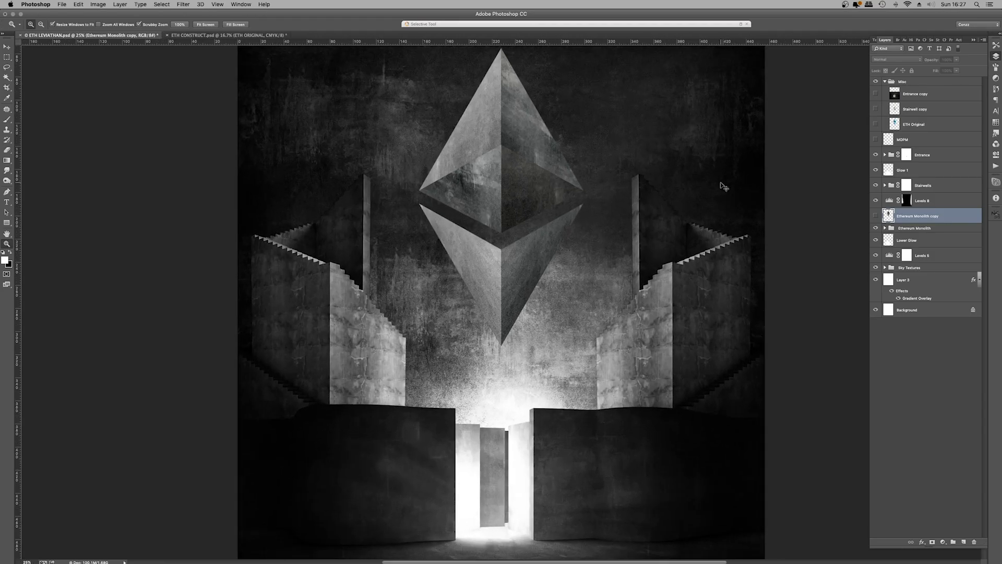
pyautogui.scroll(1, 717, 204)
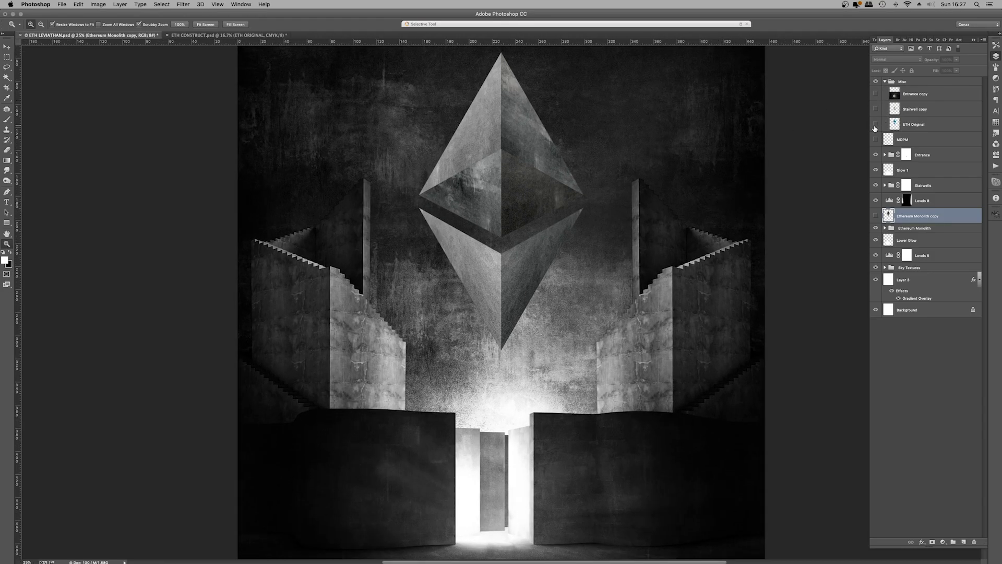
# Step: Reveal the blue ETH Original logo, move it sideways off the monolith for comparison, and hide its layer again
pyautogui.click(876, 125)
pyautogui.scroll(3, 566, 174)
pyautogui.press('v')
pyautogui.moveTo(534, 184); pyautogui.dragTo(442, 170)
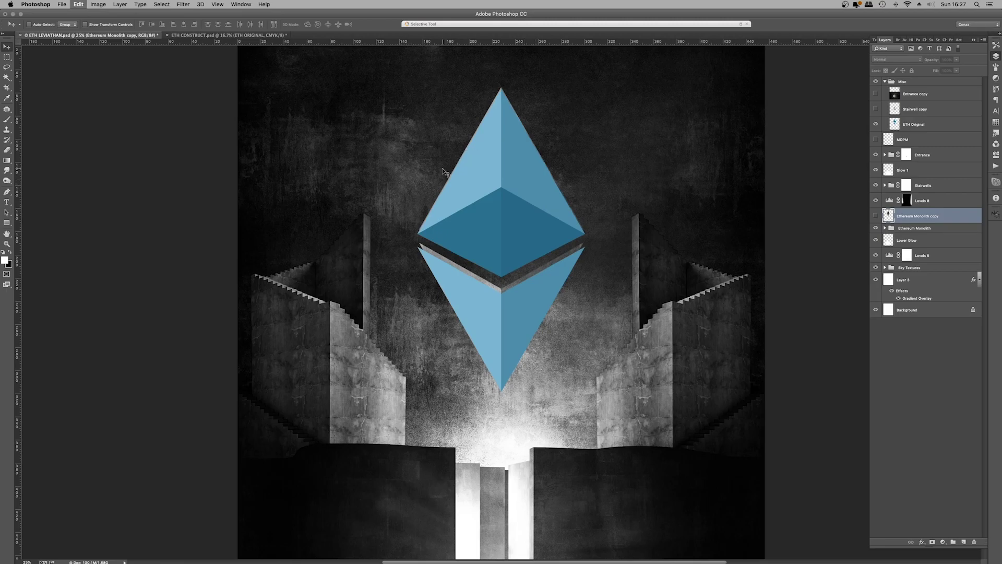
pyautogui.keyDown('ctrl'); pyautogui.click(514, 180); pyautogui.keyUp('ctrl')
pyautogui.moveTo(505, 180); pyautogui.dragTo(654, 164)
pyautogui.click(875, 124)
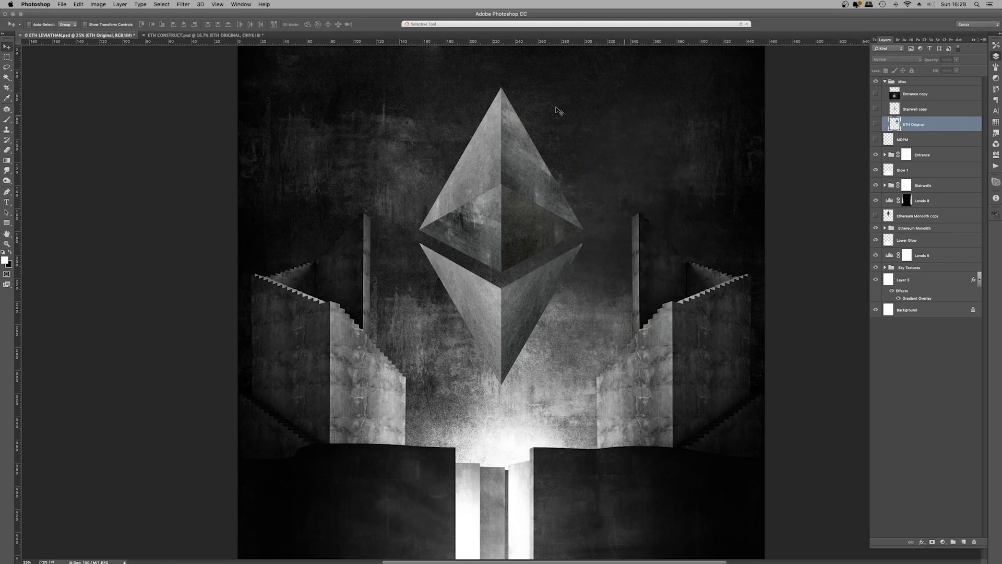
# Step: Show the Stairwell copy layer to inspect the original stairwell source image, then hide it again
pyautogui.scroll(-2, 451, 179)
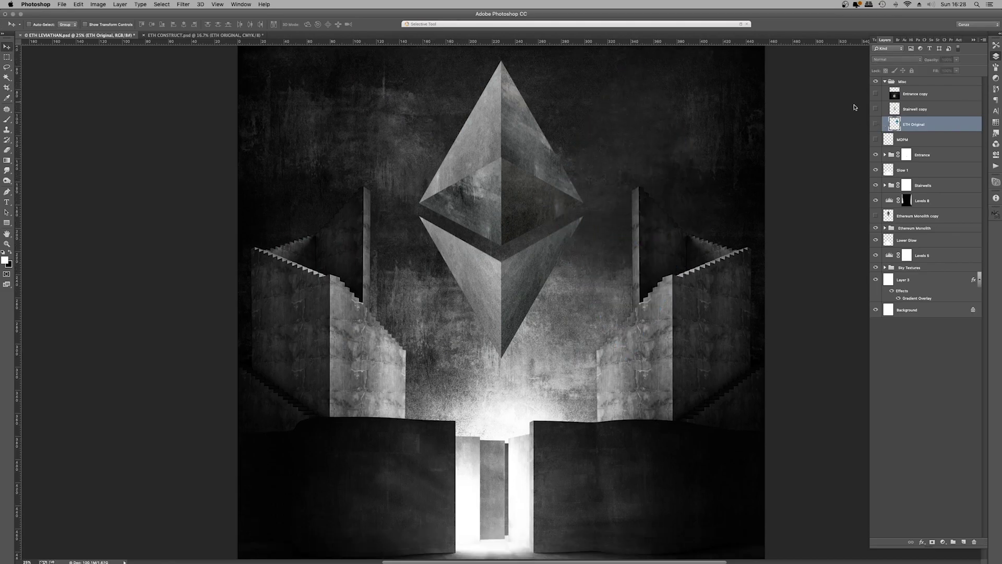
pyautogui.click(875, 109)
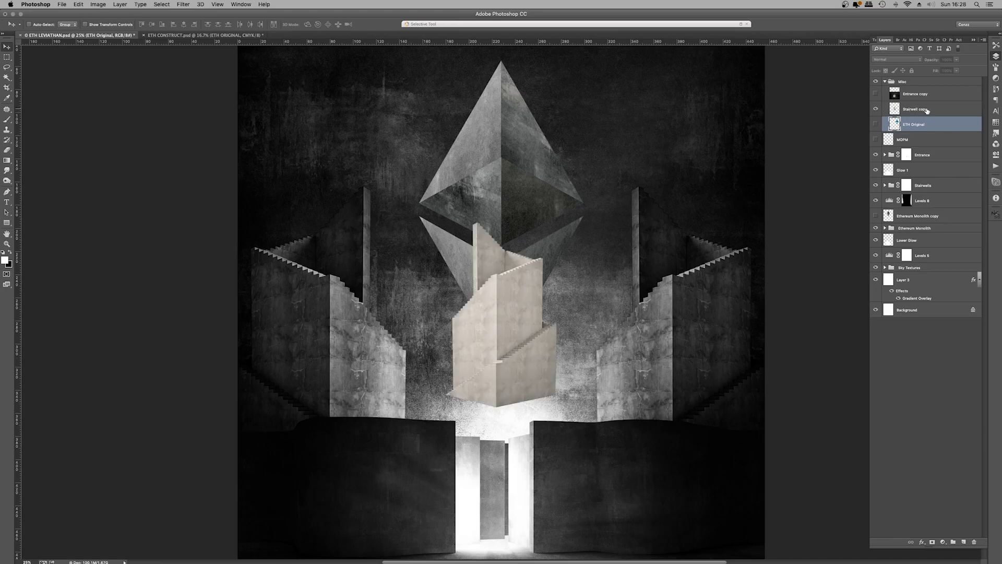
pyautogui.click(927, 110)
pyautogui.press('super+plus')
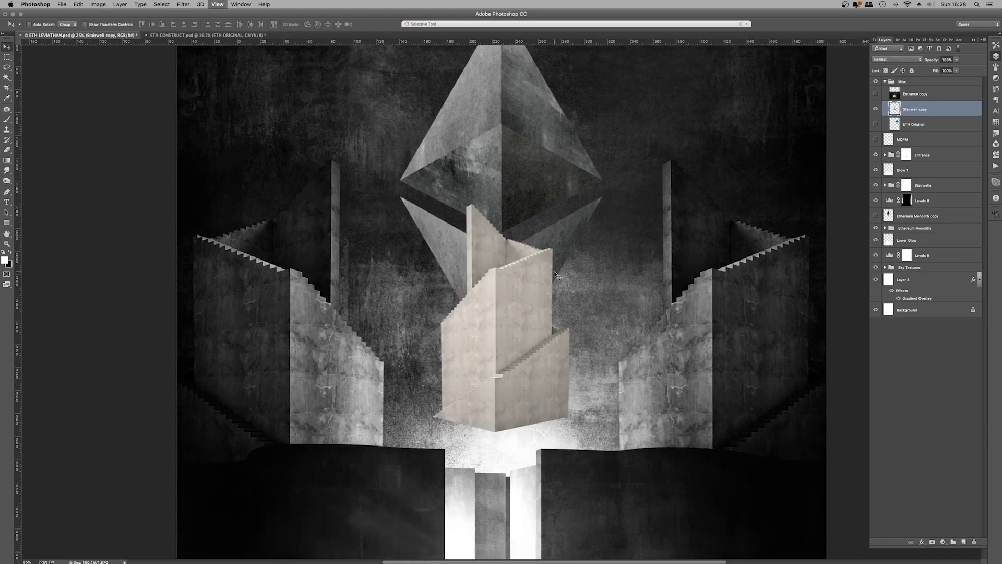
pyautogui.press('super+minus')
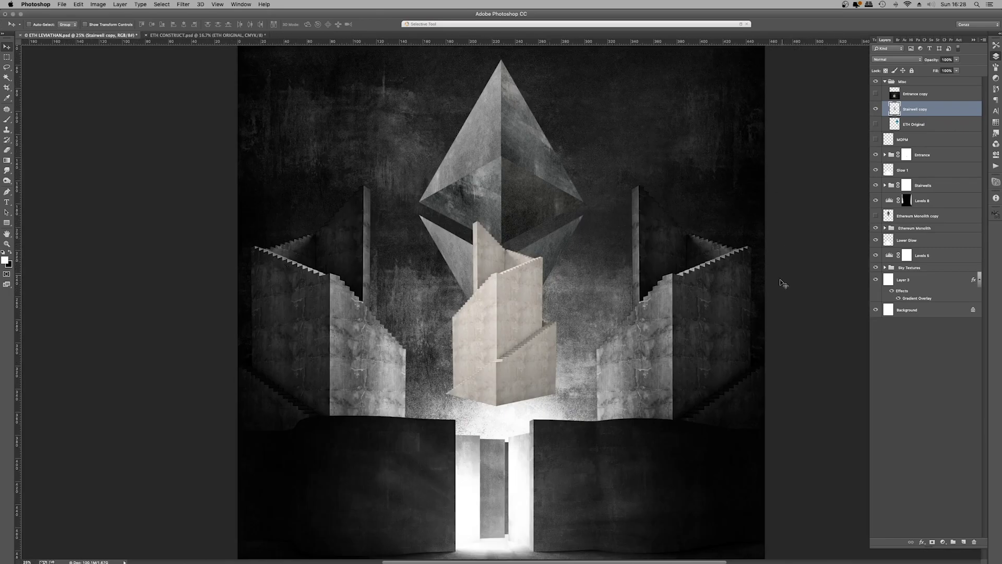
pyautogui.click(876, 108)
# Step: Show the Entrance copy layer and inspect the original entrance image with the silhouetted man up close
pyautogui.click(876, 93)
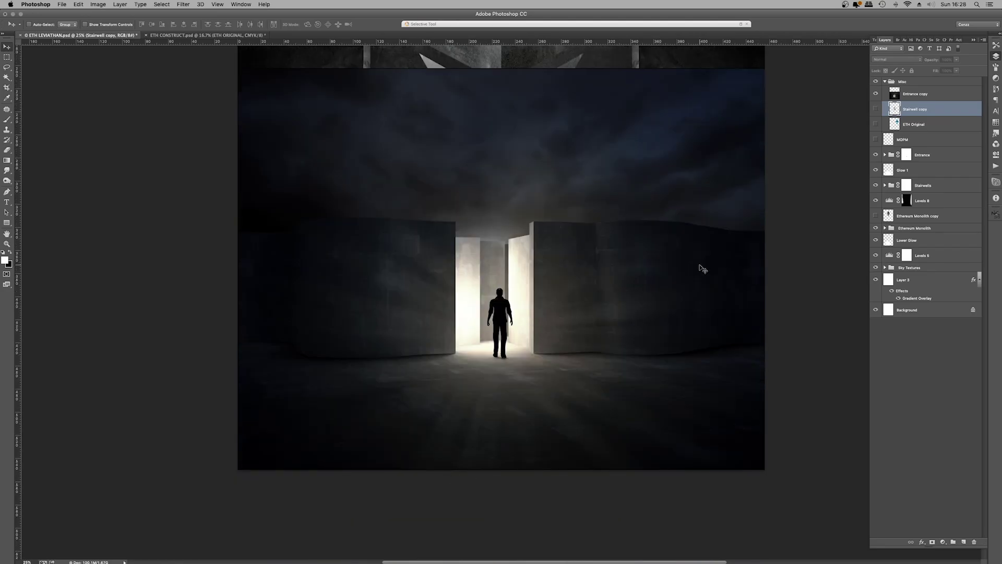
pyautogui.press('super+plus')
pyautogui.press('super+plus')
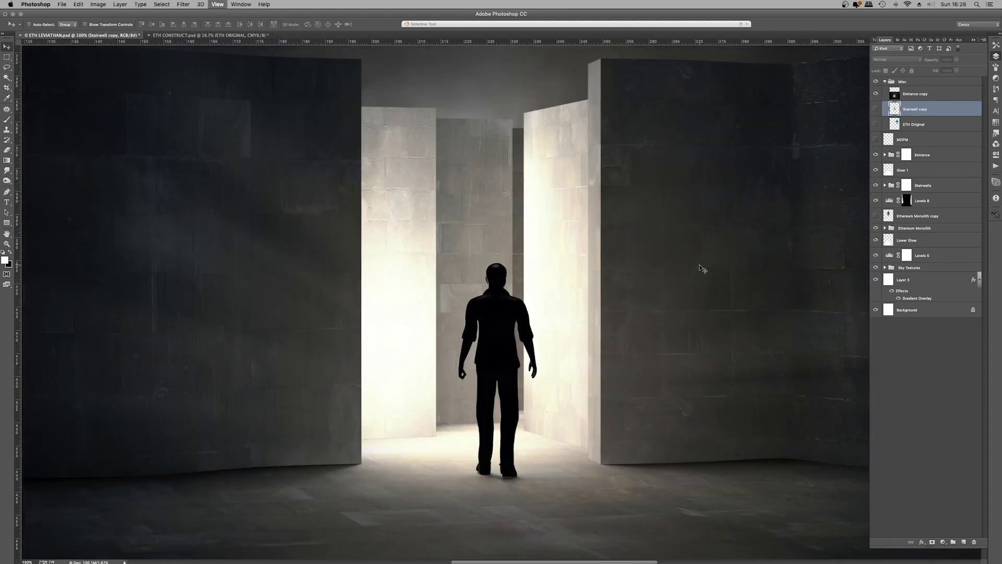
pyautogui.press('super+minus')
pyautogui.press('super+minus')
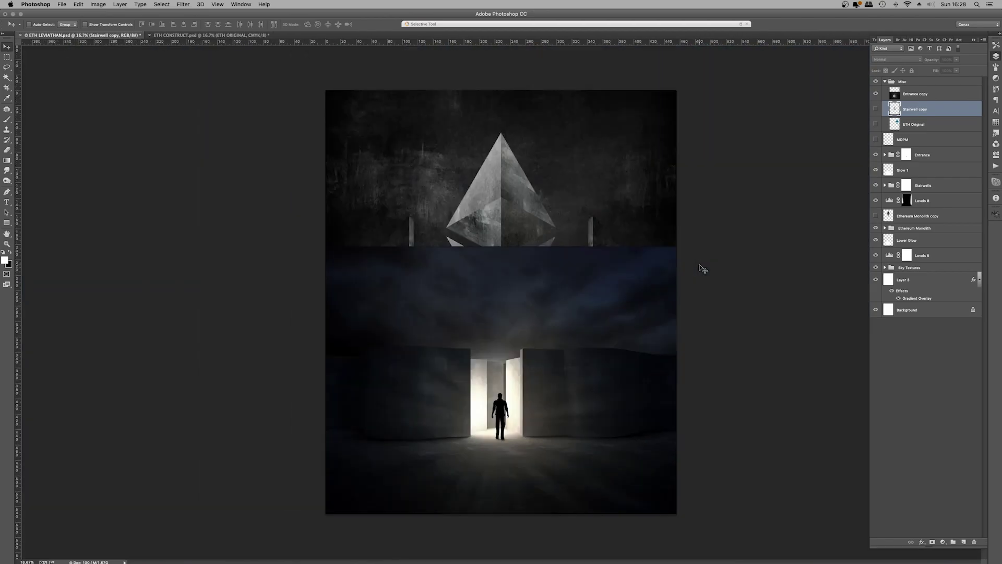
# Step: Switch to the ETH CONSTRUCT.psd document and hide the ETH ORIGINAL layer, briefly toggling the ETH MASKS group
pyautogui.click(242, 35)
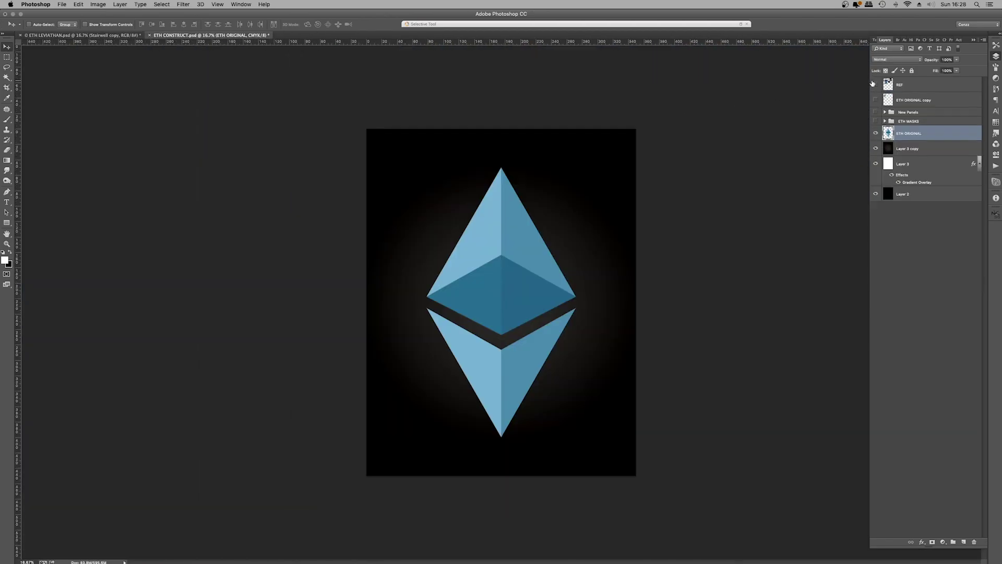
pyautogui.click(876, 134)
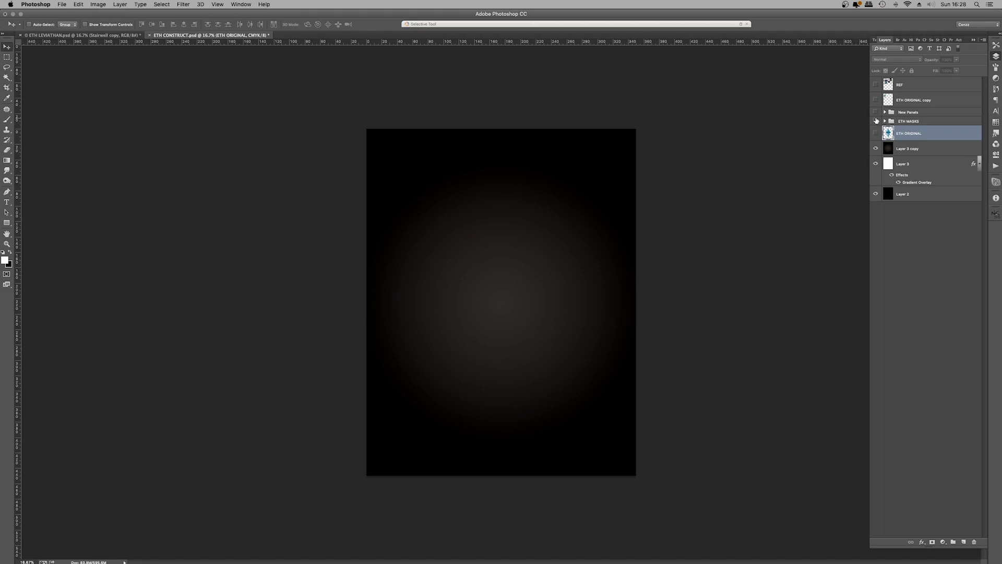
pyautogui.click(877, 121)
pyautogui.click(876, 121)
# Step: Show the REF layer and examine its collage of reference images at 50% zoom with the layer list collapsed
pyautogui.click(876, 85)
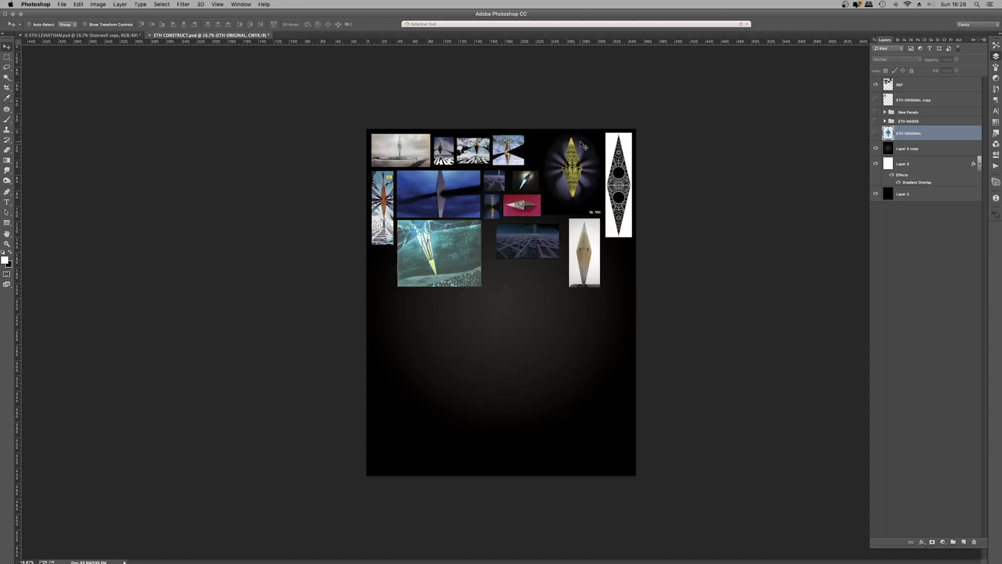
pyautogui.press('super+equal')
pyautogui.press('super+equal')
pyautogui.press('super+equal')
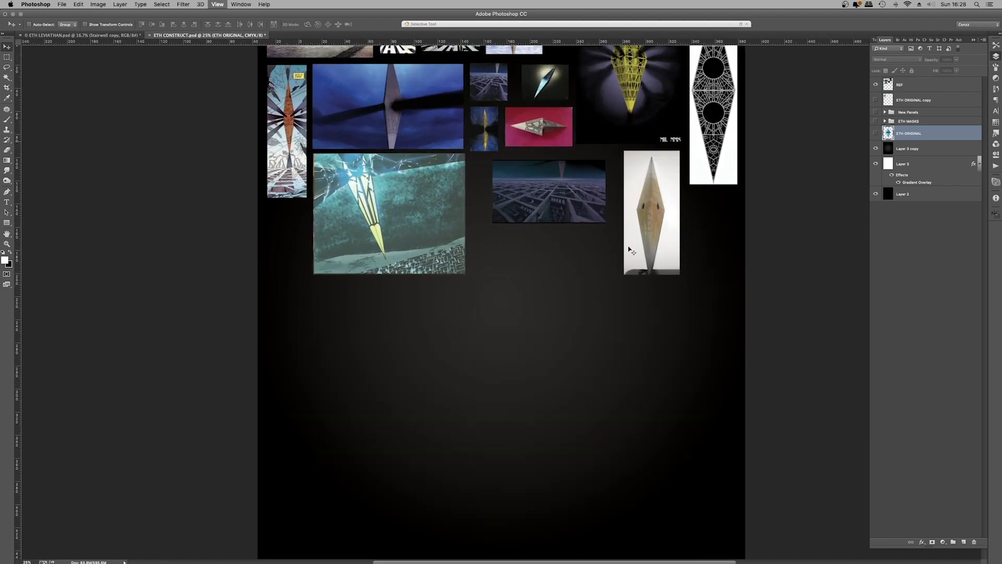
pyautogui.scroll(10, 636, 292)
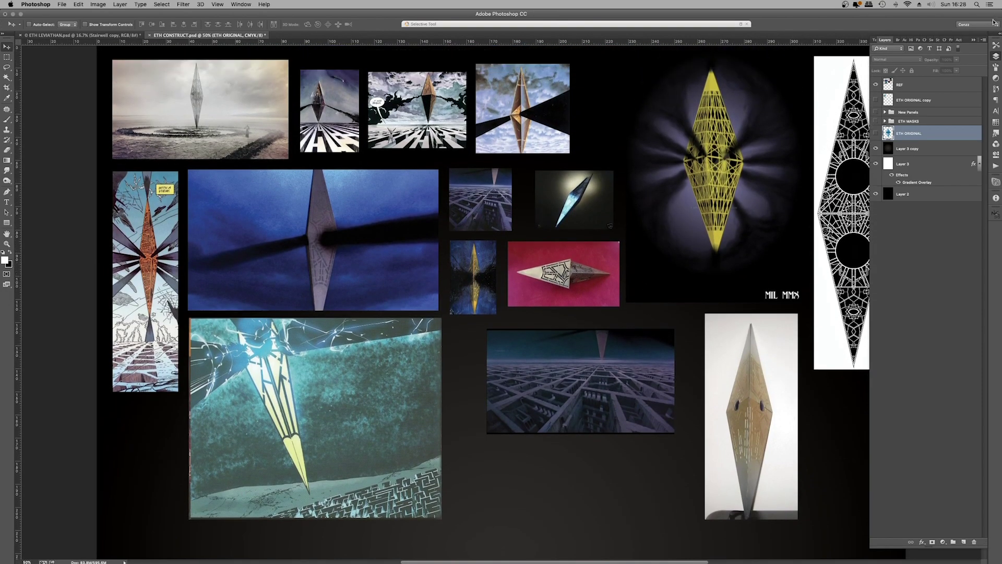
pyautogui.click(974, 39)
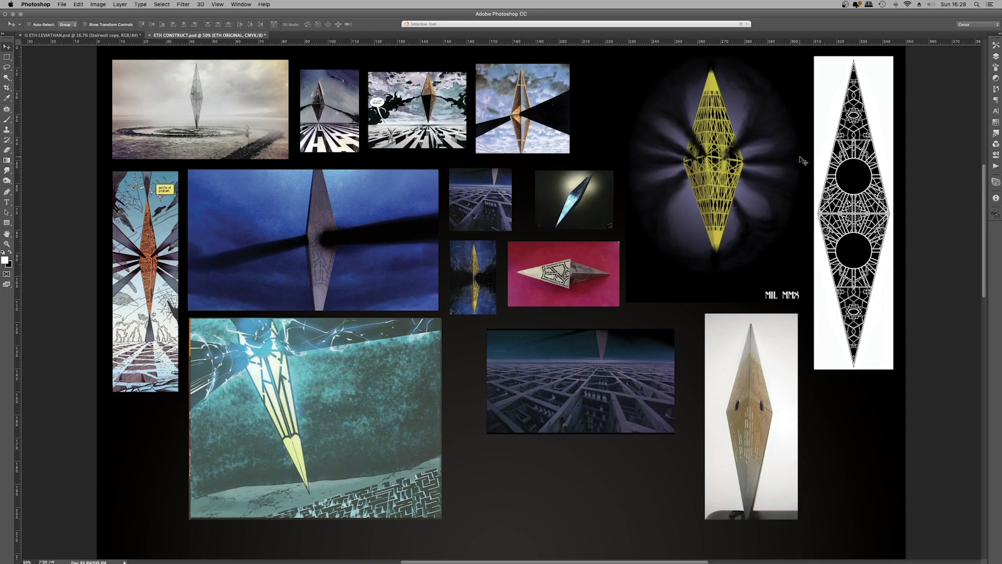
pyautogui.scroll(-2, 795, 160)
pyautogui.scroll(5, 538, 174)
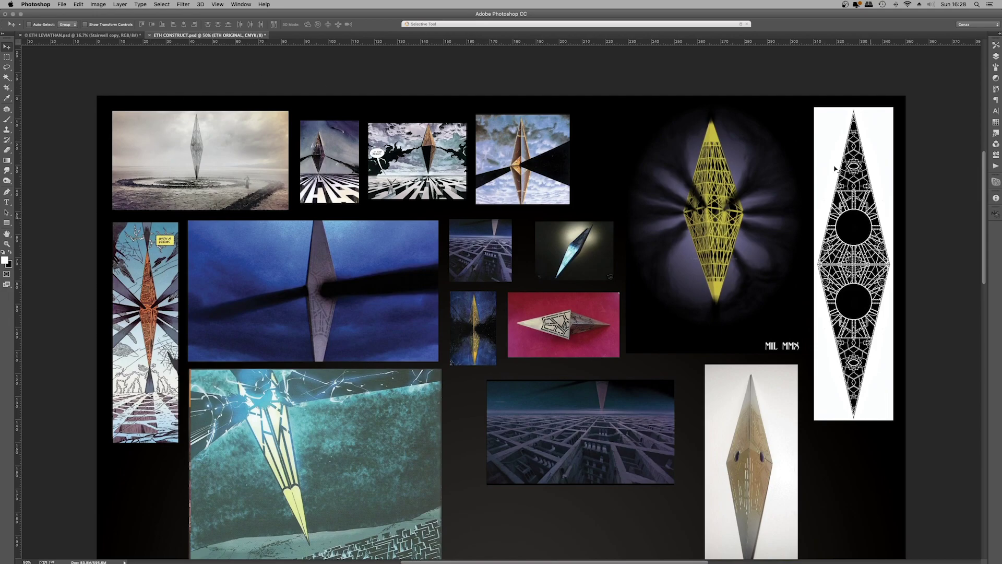
# Step: Look over the collage of reference images and hide the REF layer
pyautogui.scroll(-6, 465, 296)
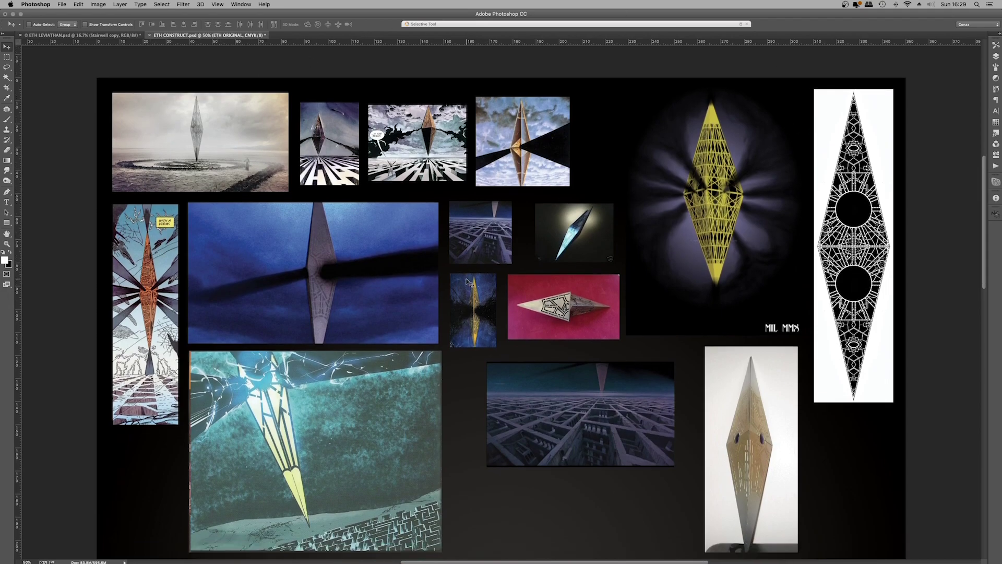
pyautogui.scroll(5, 466, 279)
pyautogui.scroll(3, 468, 282)
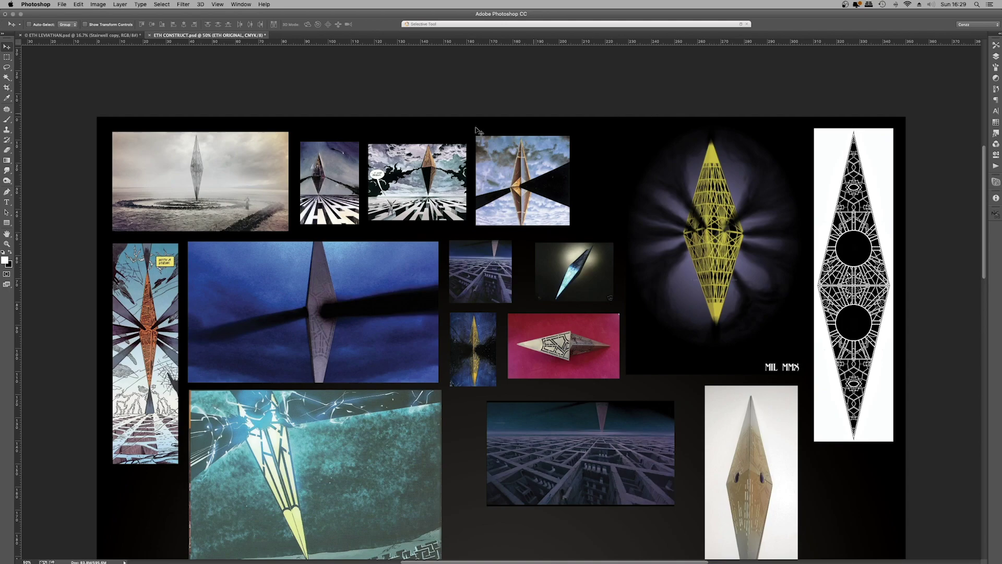
pyautogui.scroll(-2, 863, 205)
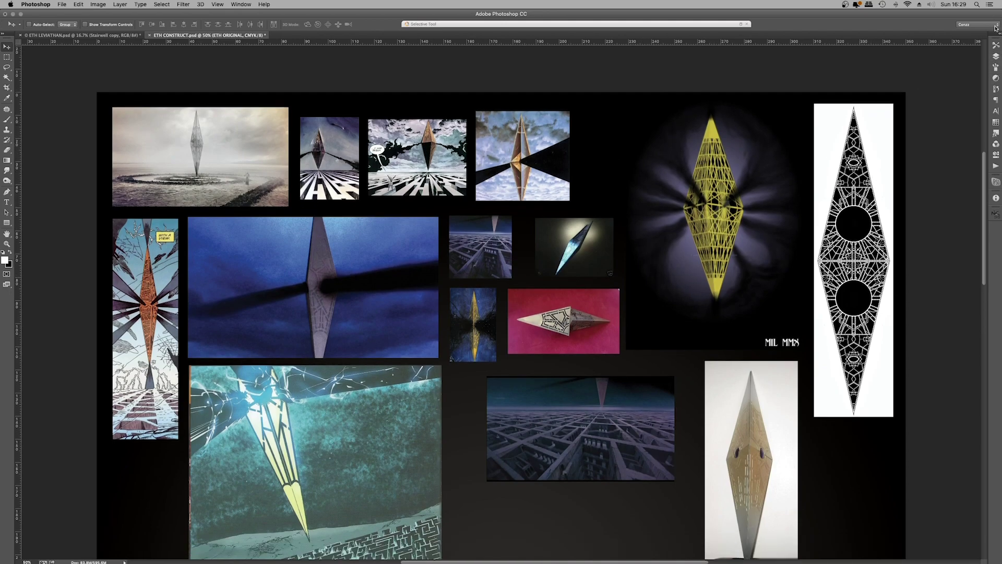
pyautogui.click(996, 56)
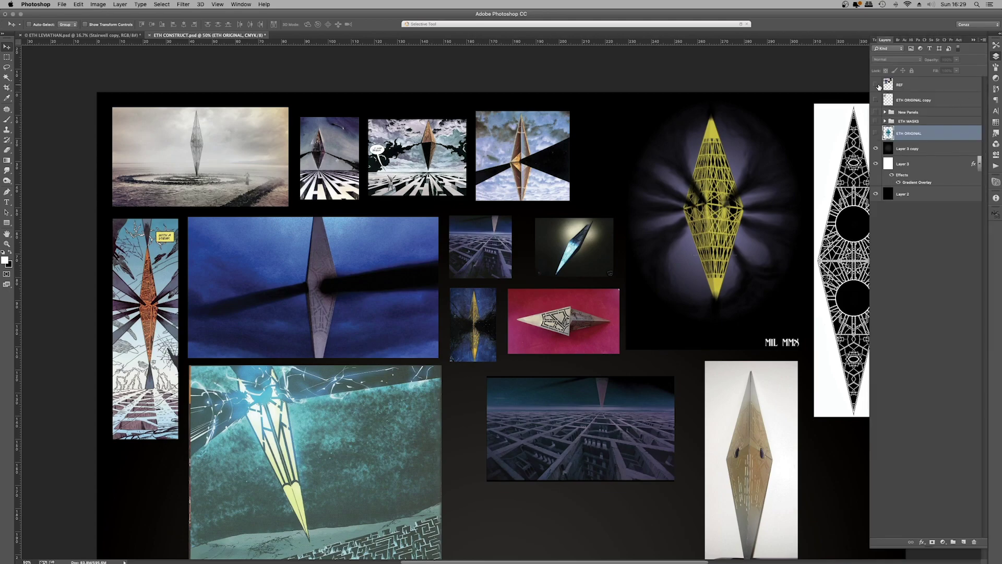
pyautogui.click(875, 84)
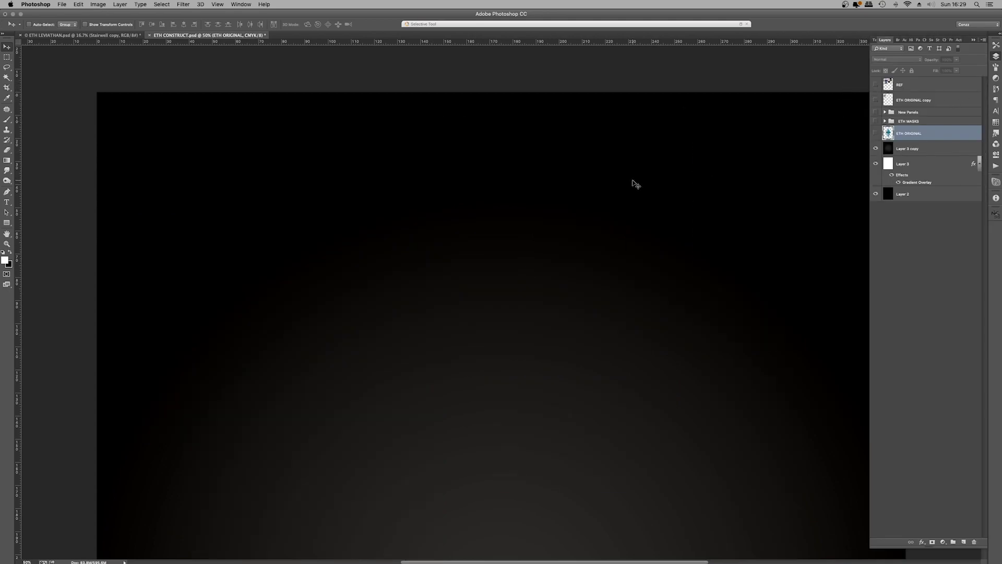
# Step: Show the ETH ORIGINAL layer and view the whole blue Ethereum logo at 25% zoom
pyautogui.press('super+minus')
pyautogui.press('super+minus')
pyautogui.press('super+plus')
pyautogui.click(875, 133)
pyautogui.hotkey('shift', 'Down')
pyautogui.hotkey('shift', 'Down')
pyautogui.hotkey('shift', 'Down')
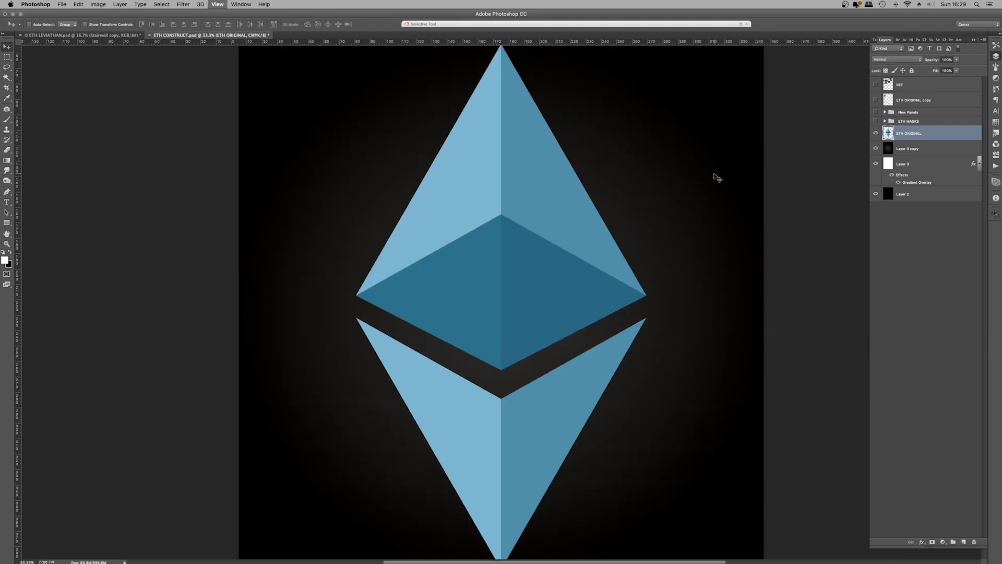
pyautogui.press('super+minus')
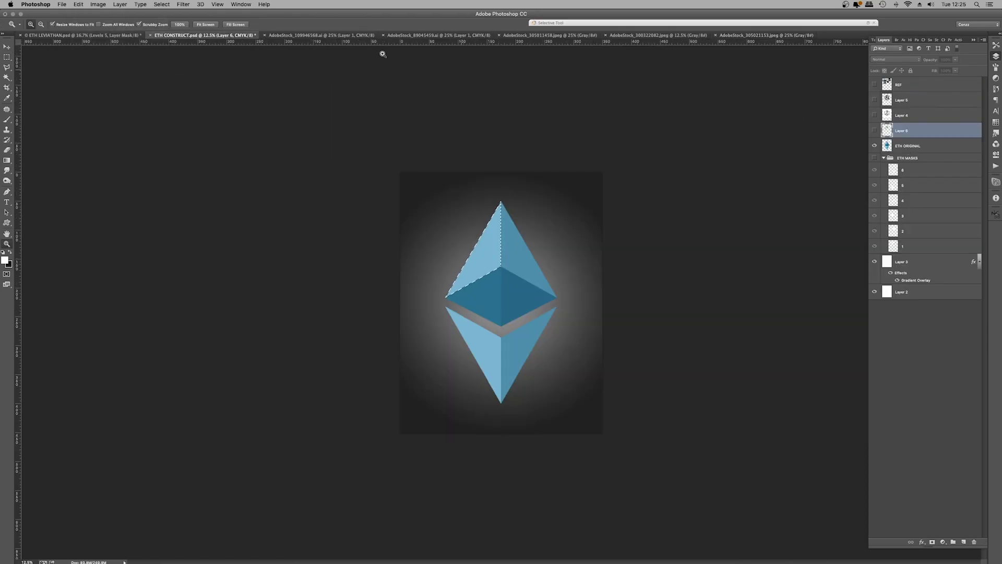
# Step: Paste the grey grunge texture above ETH ORIGINAL and distort its corners toward the logo's upper-left face
pyautogui.click(78, 4)
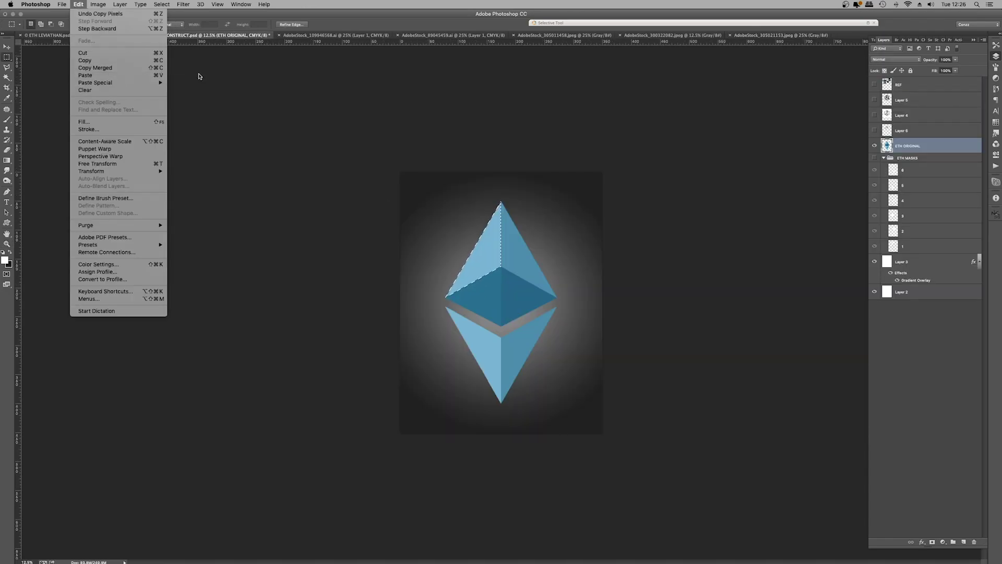
pyautogui.press('super+v')
pyautogui.press('v')
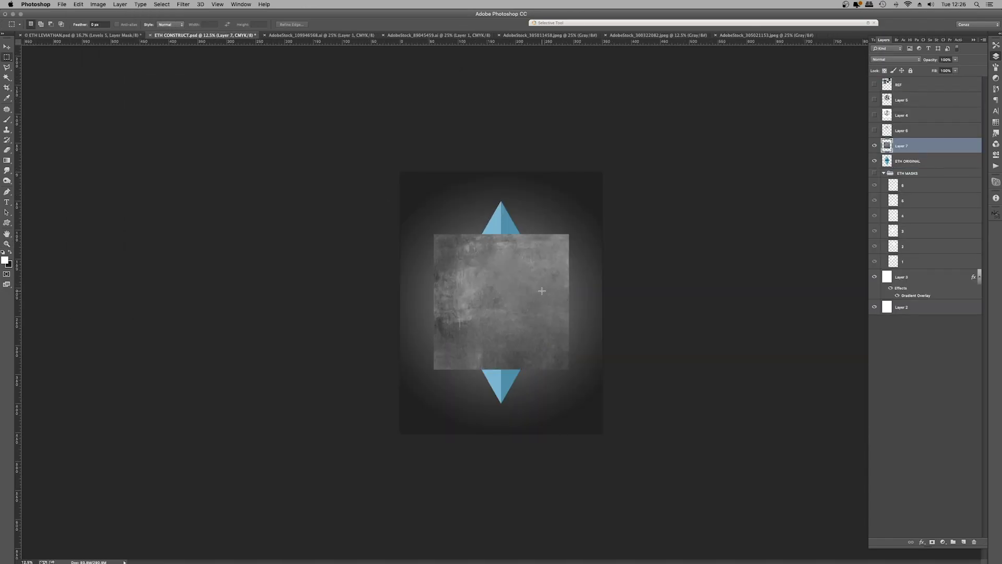
pyautogui.moveTo(543, 298); pyautogui.dragTo(467, 196)
pyautogui.press('super+t')
pyautogui.rightClick(426, 228)
pyautogui.click(443, 265)
pyautogui.moveTo(364, 266); pyautogui.dragTo(376, 334)
pyautogui.moveTo(365, 131); pyautogui.dragTo(377, 246)
# Step: Lower the texture layer's opacity and fit its distorted corners around the logo's upper-left face, applying the transform
pyautogui.press('super+plus')
pyautogui.press('super+plus')
pyautogui.press('super+plus')
pyautogui.press('super+plus')
pyautogui.hscroll(-2, 535, 250)
pyautogui.scroll(9, 534, 251)
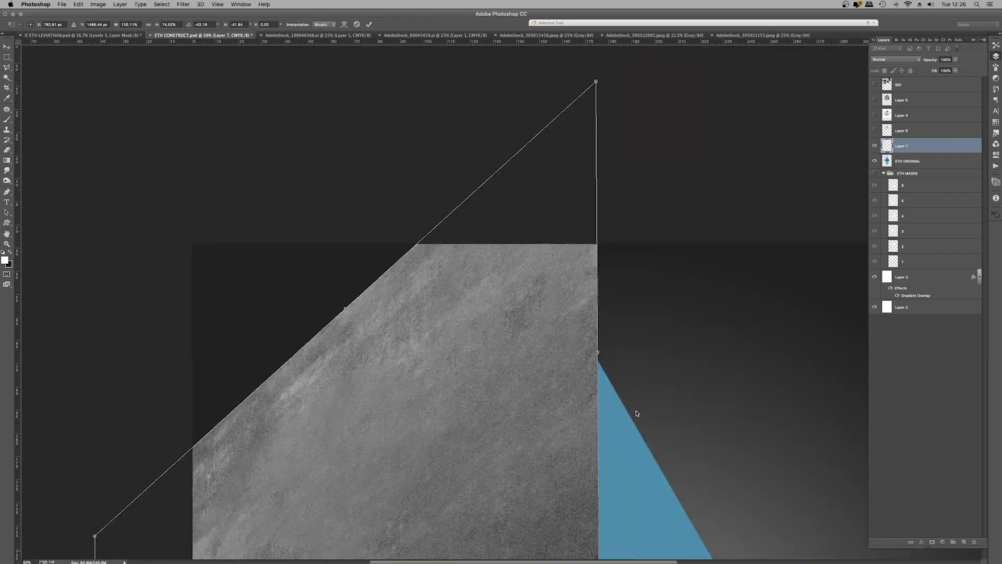
pyautogui.moveTo(955, 60); pyautogui.dragTo(932, 67)
pyautogui.scroll(-3, 620, 232)
pyautogui.scroll(-3, 620, 232)
pyautogui.moveTo(95, 294); pyautogui.dragTo(116, 445)
pyautogui.press('super+minus')
pyautogui.press('super+minus')
pyautogui.press('super+minus')
pyautogui.moveTo(338, 311); pyautogui.dragTo(424, 288)
pyautogui.moveTo(426, 168); pyautogui.dragTo(421, 170)
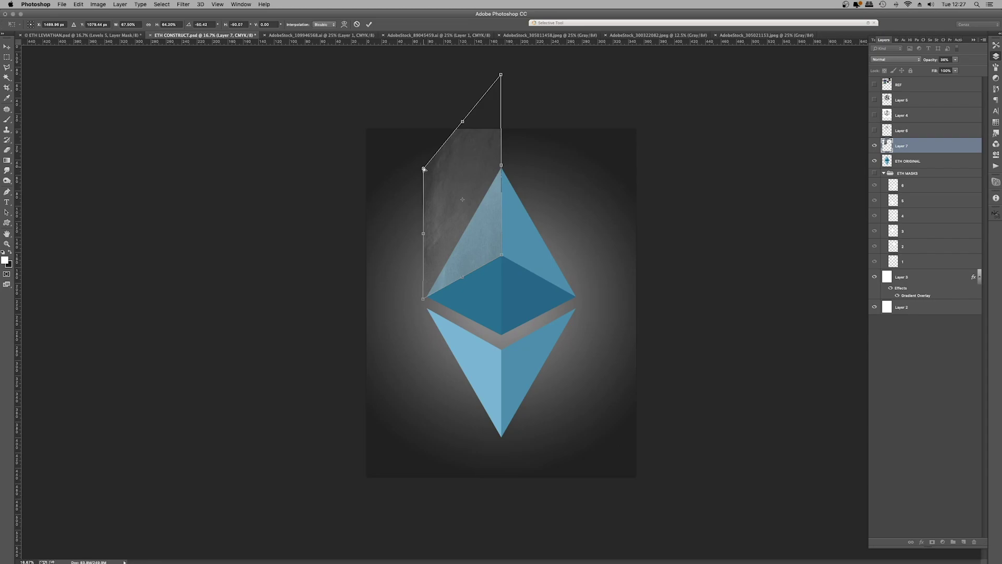
pyautogui.press('Return')
# Step: Copy the texture within mask 1's outline to a new layer at 100% opacity and hide the Layer 7 source texture
pyautogui.press('super+plus')
pyautogui.press('super+plus')
pyautogui.press('super+plus')
pyautogui.press('super+plus')
pyautogui.scroll(2, 423, 324)
pyautogui.keyDown('super'); pyautogui.click(893, 261); pyautogui.keyUp('super')
pyautogui.press('super+j')
pyautogui.click(874, 161)
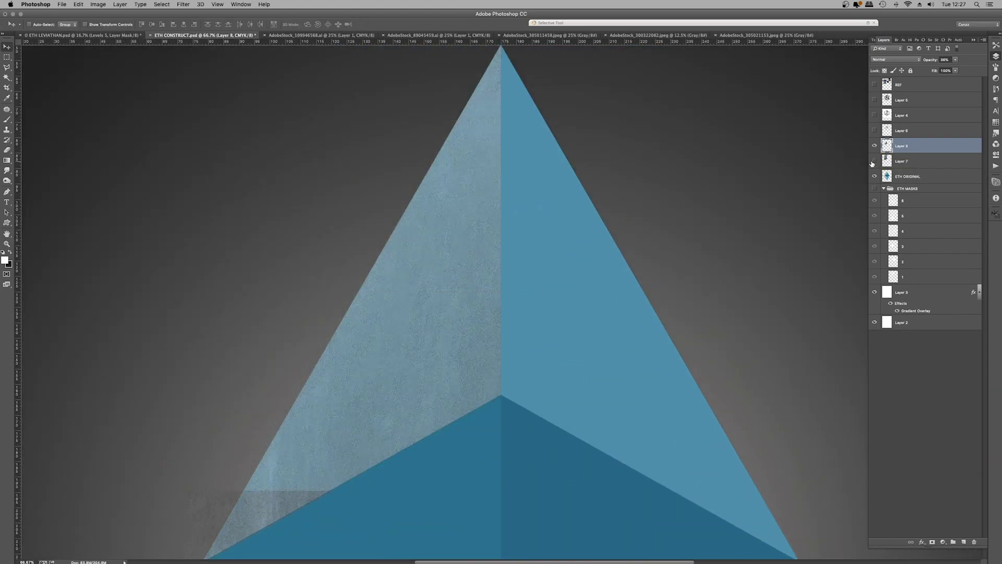
pyautogui.click(956, 60)
pyautogui.moveTo(958, 70); pyautogui.dragTo(987, 70)
pyautogui.press('super+minus')
pyautogui.press('super+minus')
pyautogui.press('super+minus')
pyautogui.moveTo(626, 139); pyautogui.dragTo(631, 138)
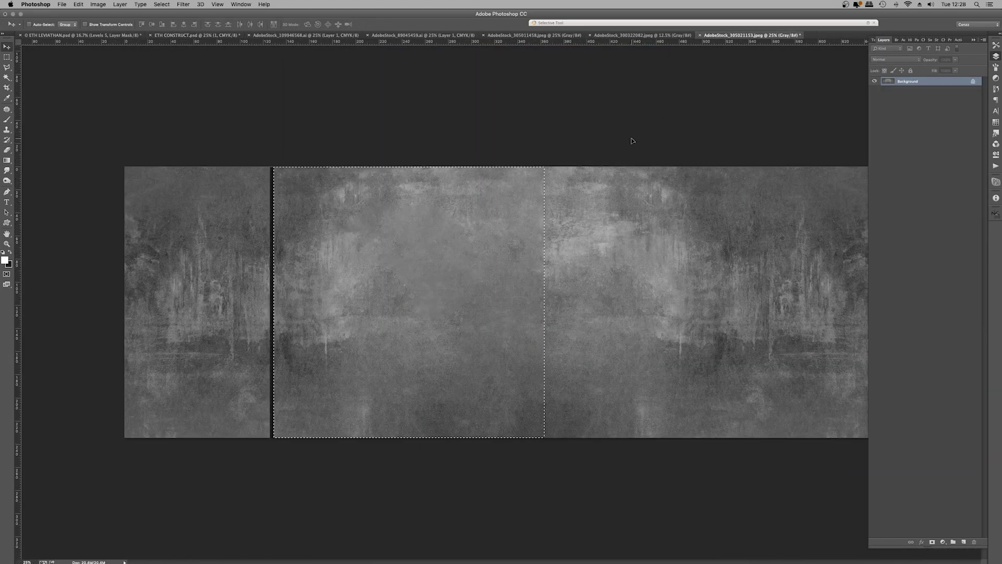
pyautogui.press('super+z')
# Step: Copy a square area from the grunge image's Background layer and paste it into ETH CONSTRUCT.psd at reduced opacity
pyautogui.press('super+j')
pyautogui.press('m')
pyautogui.moveTo(533, 161); pyautogui.dragTo(846, 472)
pyautogui.press('super+c')
pyautogui.click(559, 180)
pyautogui.click(907, 90)
pyautogui.press('super+c')
pyautogui.click(197, 35)
pyautogui.press('super+v')
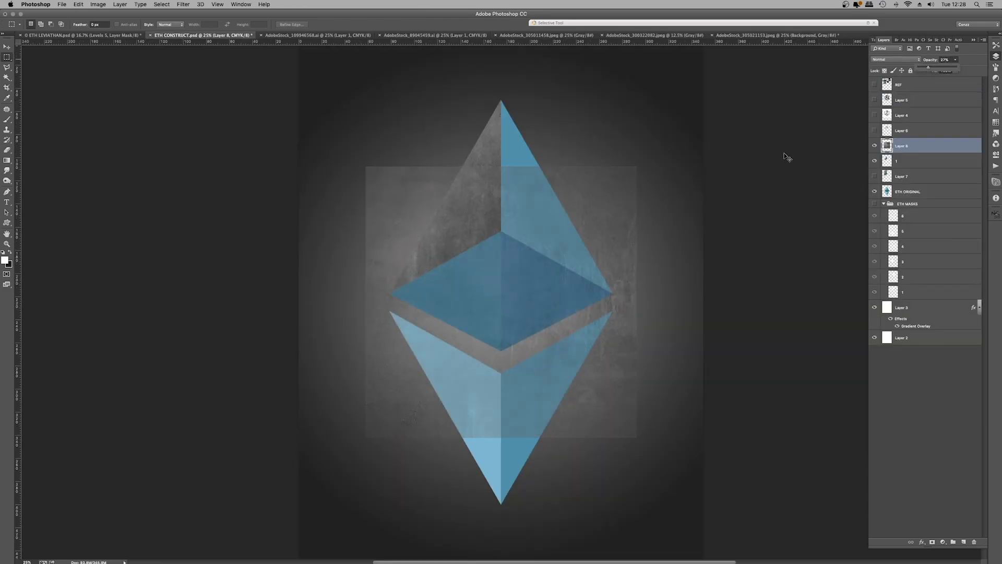
# Step: Distort the pasted texture so that it covers the logo's upper-right face and apply the transform
pyautogui.press('super+t')
pyautogui.moveTo(519, 234); pyautogui.dragTo(654, 36)
pyautogui.keyDown('super'); pyautogui.moveTo(770, 240); pyautogui.dragTo(618, 304); pyautogui.keyUp('super')
pyautogui.press('super+minus')
pyautogui.press('super+minus')
pyautogui.keyDown('super'); pyautogui.moveTo(501, 131); pyautogui.dragTo(500, 194); pyautogui.keyUp('super')
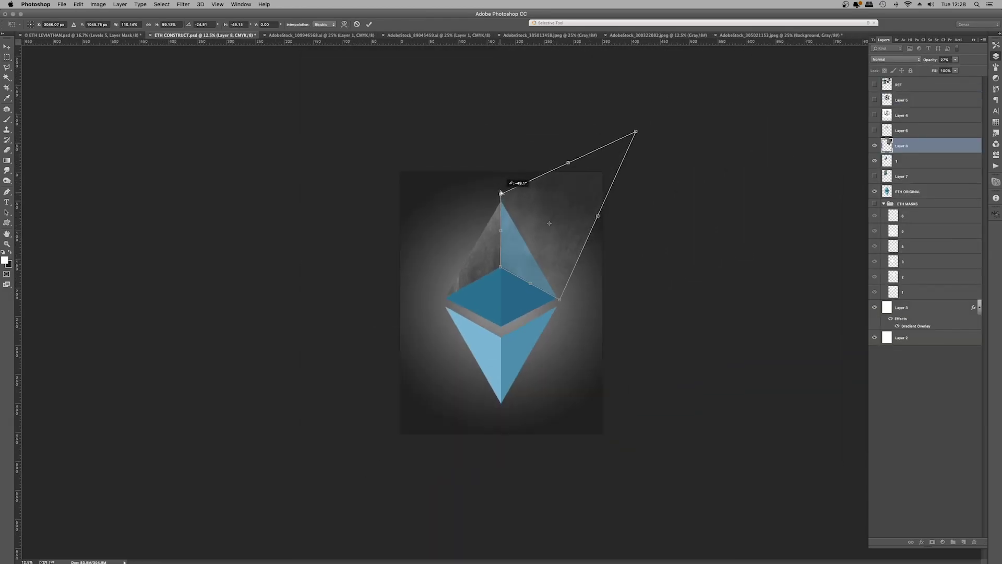
pyautogui.moveTo(635, 131); pyautogui.dragTo(560, 231)
pyautogui.press('Return')
# Step: Copy the texture within mask 2's outline to a new layer and set its opacity to 100%
pyautogui.keyDown('super'); pyautogui.click(893, 277); pyautogui.keyUp('super')
pyautogui.press('super+j')
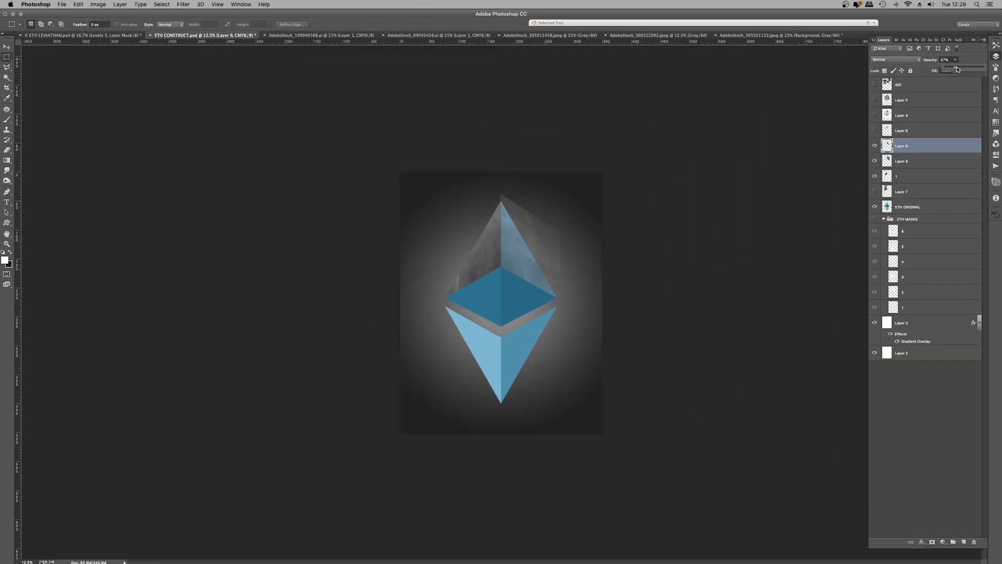
pyautogui.press('0')
# Step: Hide ETH ORIGINAL and delete the Layer 8 texture outside the logo's outline, clearing the selection
pyautogui.click(874, 206)
pyautogui.keyDown('super'); pyautogui.click(887, 207); pyautogui.keyUp('super')
pyautogui.press('super+shift+i')
pyautogui.click(910, 166)
pyautogui.press('Delete')
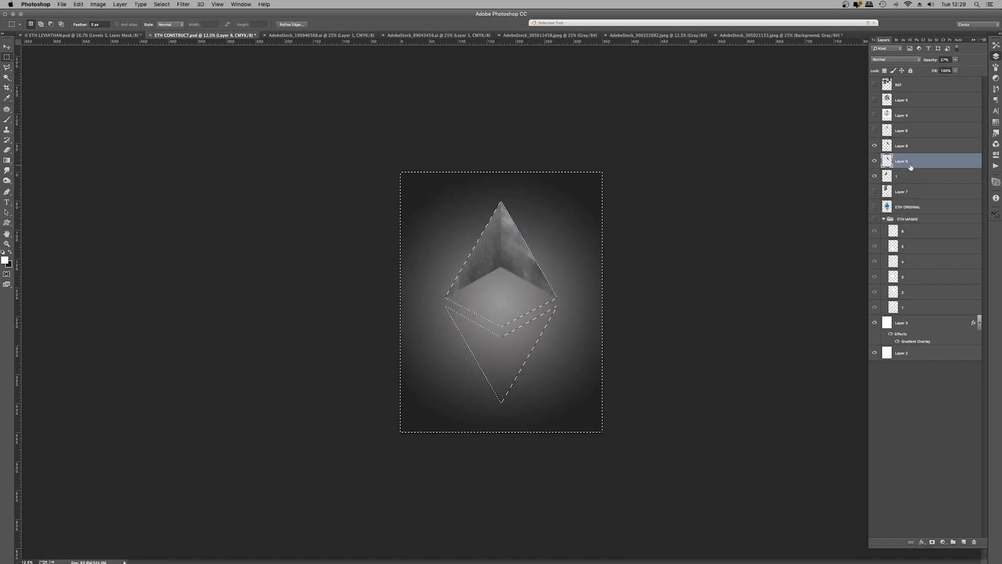
pyautogui.press('super+d')
# Step: Hide Layer 8 and inspect the two textured upper faces up close, comparing them against the ETH ORIGINAL logo
pyautogui.press('super+plus')
pyautogui.press('super+plus')
pyautogui.press('super+plus')
pyautogui.press('super+plus')
pyautogui.press('super+plus')
pyautogui.click(874, 160)
pyautogui.scroll(5, 740, 188)
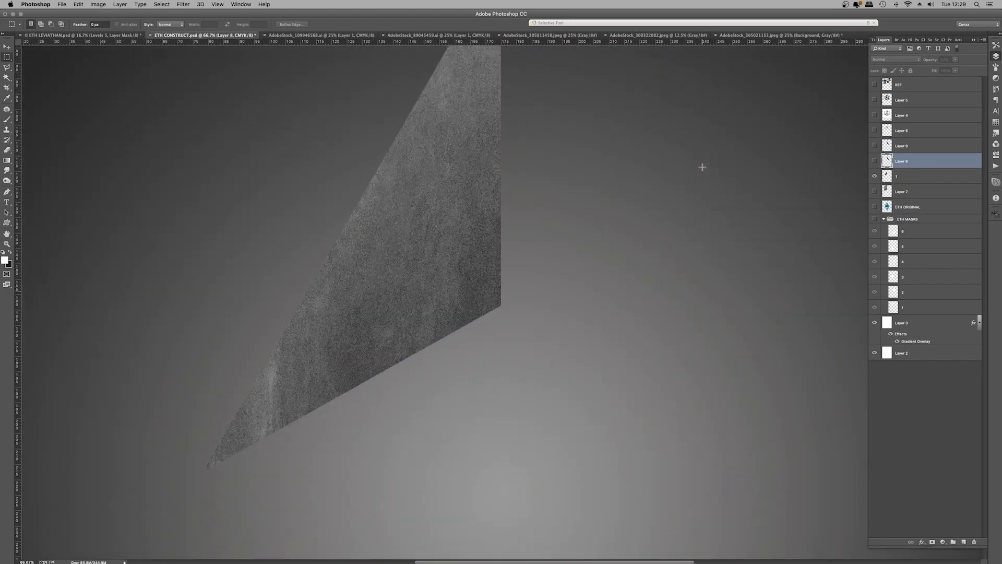
pyautogui.press('super+minus')
pyautogui.click(874, 207)
pyautogui.click(875, 207)
pyautogui.press('super+minus')
pyautogui.press('super+minus')
pyautogui.press('super+minus')
pyautogui.press('super+plus')
pyautogui.click(874, 206)
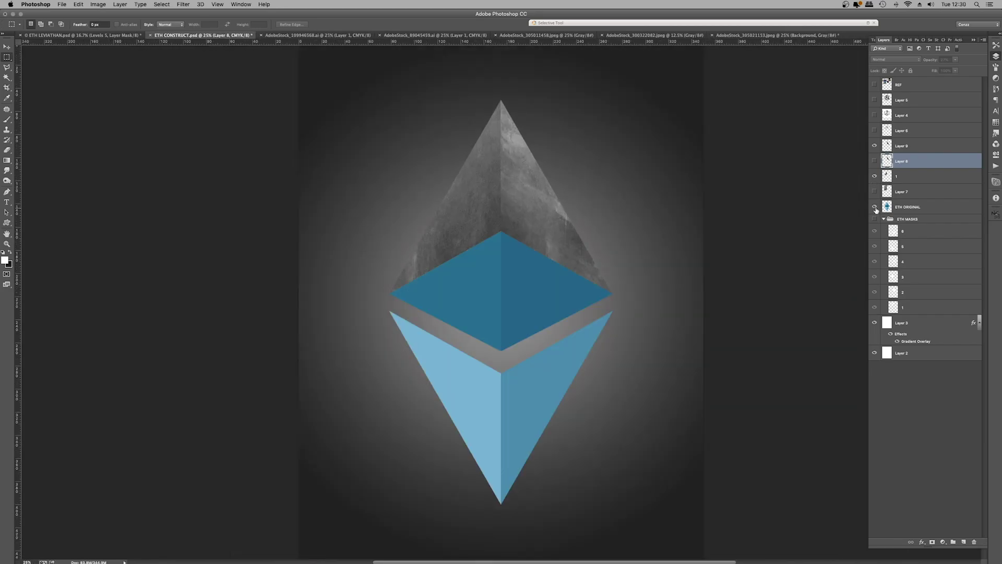
# Step: Collect the two finished faces in the New Panels group and delete the leftover texture layers
pyautogui.keyDown('shift'); pyautogui.click(906, 150); pyautogui.keyUp('shift')
pyautogui.click(913, 156)
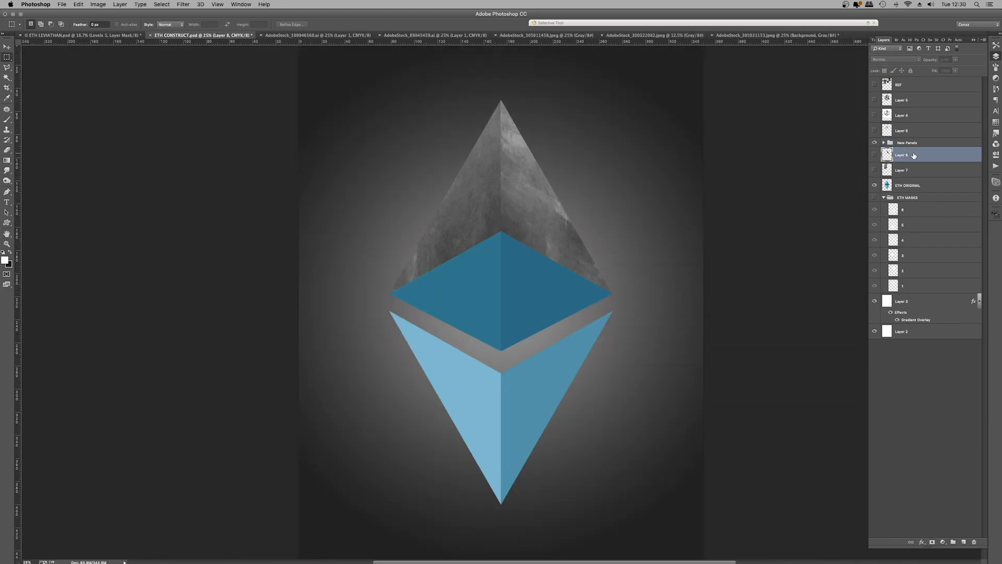
pyautogui.press('Delete')
pyautogui.press('Delete')
pyautogui.click(874, 155)
pyautogui.click(6, 244)
pyautogui.keyDown('alt'); pyautogui.click(539, 208); pyautogui.keyUp('alt')
pyautogui.keyDown('alt'); pyautogui.click(539, 208); pyautogui.keyUp('alt')
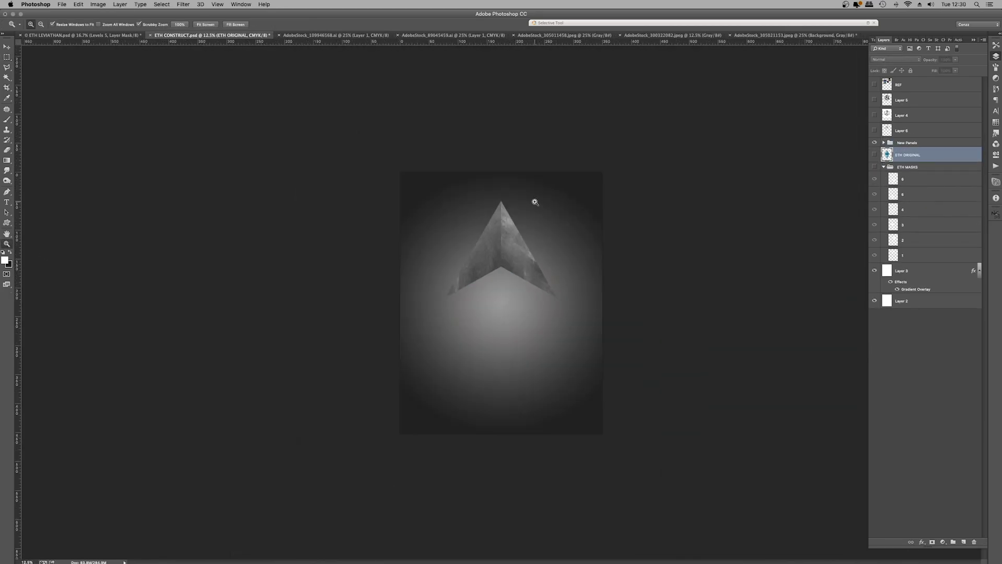
# Step: Show ETH ORIGINAL with New Panels hidden and select a square area of the wide grunge texture image
pyautogui.click(874, 154)
pyautogui.click(874, 143)
pyautogui.click(761, 36)
pyautogui.press('m')
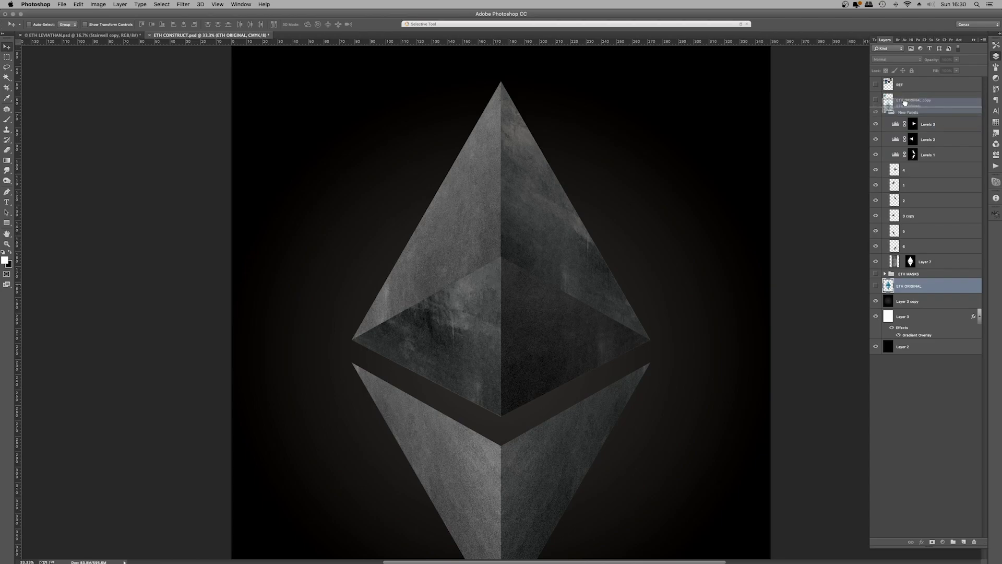
# Step: Compare the finished textured panels with the blue logo by toggling the ETH ORIGINAL layer's visibility
pyautogui.click(880, 114)
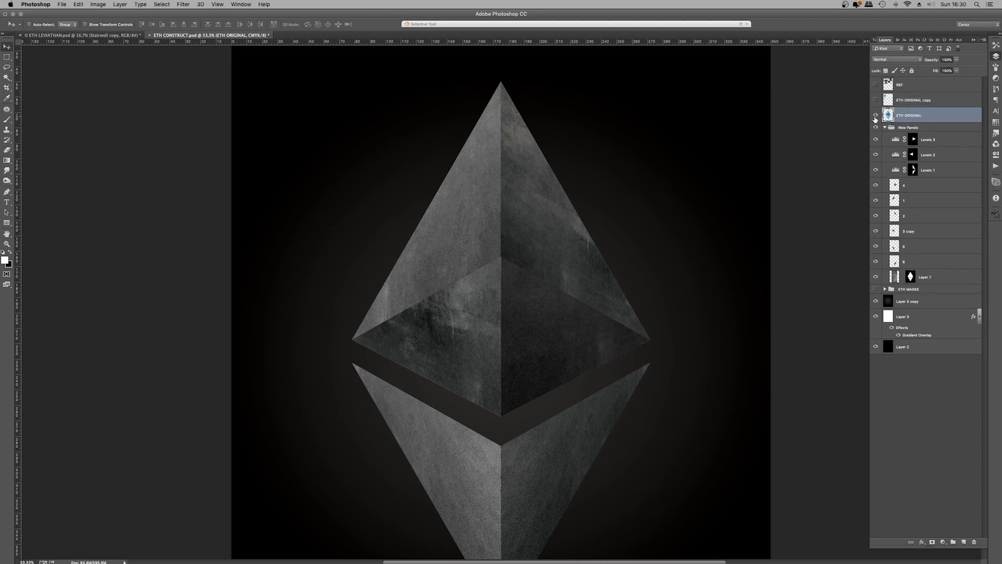
pyautogui.scroll(-2, 543, 199)
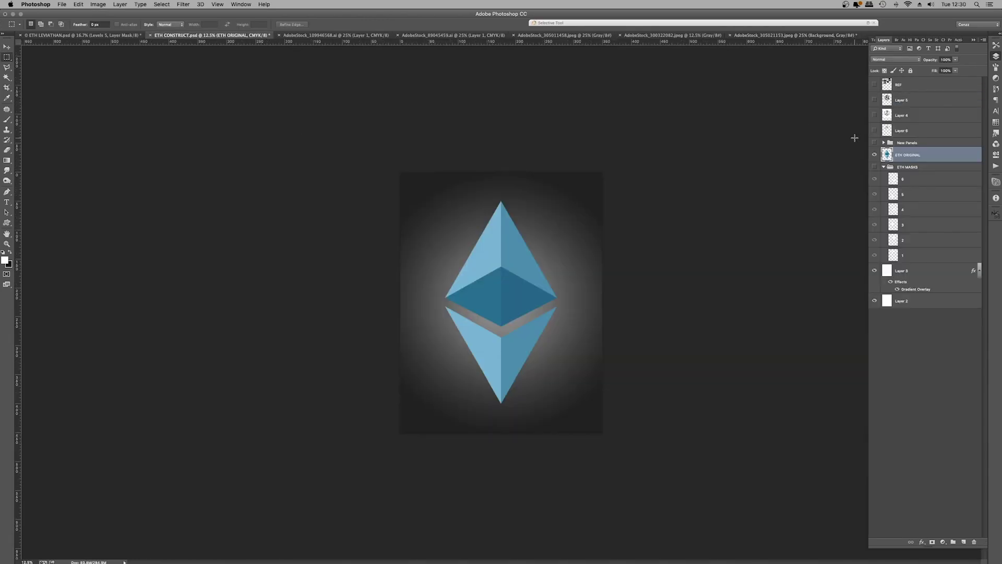
# Step: Move the pasted texture over the logo's left side and distort it to cover the middle diamond's left half
pyautogui.moveTo(537, 313); pyautogui.dragTo(468, 243)
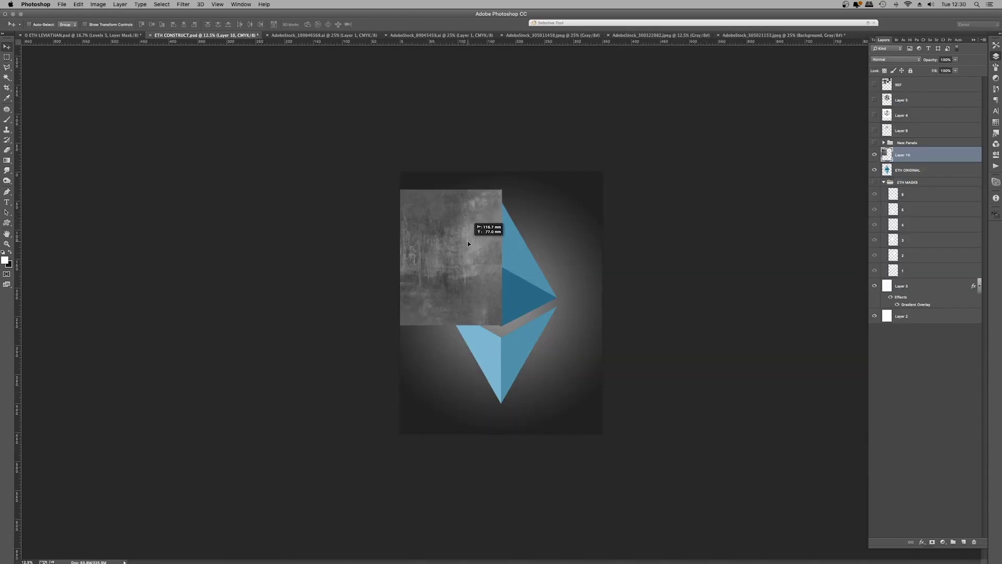
pyautogui.press('super+t')
pyautogui.moveTo(367, 189); pyautogui.dragTo(423, 249)
pyautogui.moveTo(422, 326); pyautogui.dragTo(442, 298)
pyautogui.moveTo(423, 249); pyautogui.dragTo(439, 230)
pyautogui.press('Return')
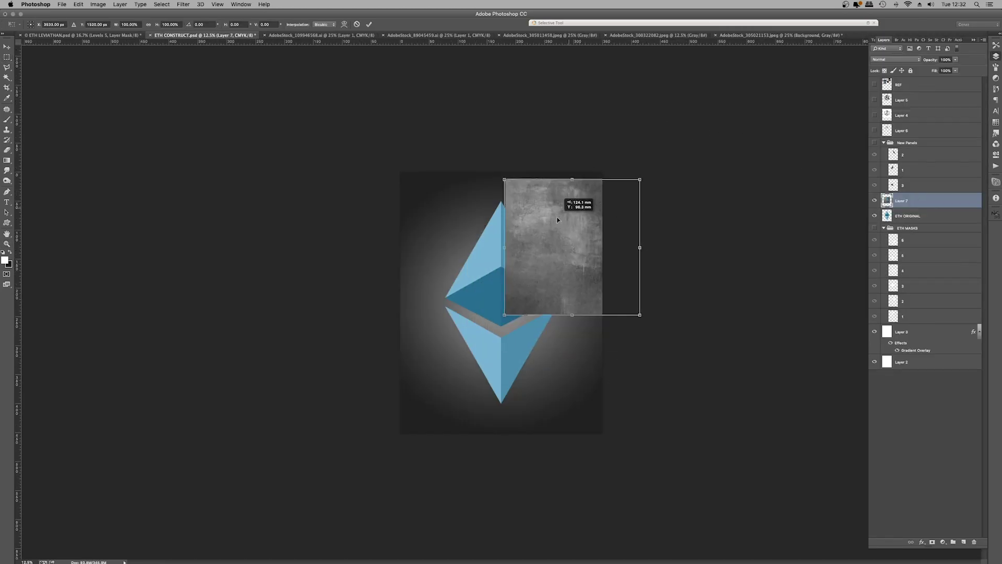
# Step: Distort the texture patch over the middle diamond's right half and move the cut-out panel 4 into New Panels
pyautogui.moveTo(509, 179); pyautogui.dragTo(498, 193)
pyautogui.moveTo(638, 193); pyautogui.dragTo(550, 264)
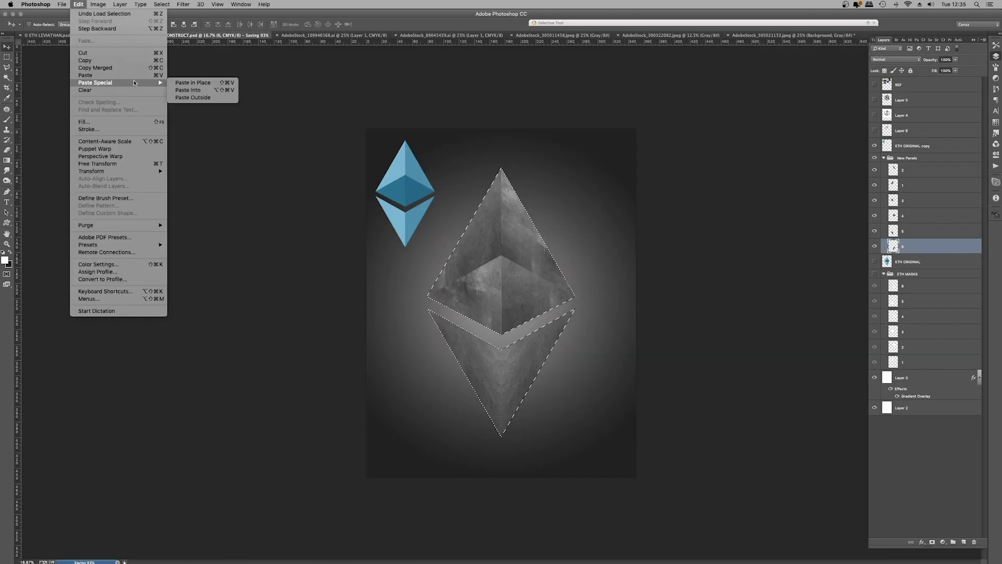
pyautogui.click(187, 90)
# Step: Transform the texture for the remaining panels of the logo and reorder its layer
pyautogui.press('super+t')
pyautogui.moveTo(501, 302); pyautogui.dragTo(505, 279)
pyautogui.press('Return')
pyautogui.moveTo(925, 248); pyautogui.dragTo(926, 263)
# Step: Darken separate faces of the textured logo with masked Levels adjustment layers
pyautogui.press('z')
pyautogui.moveTo(451, 226); pyautogui.dragTo(509, 226)
pyautogui.rightClick(510, 150)
pyautogui.click(539, 195)
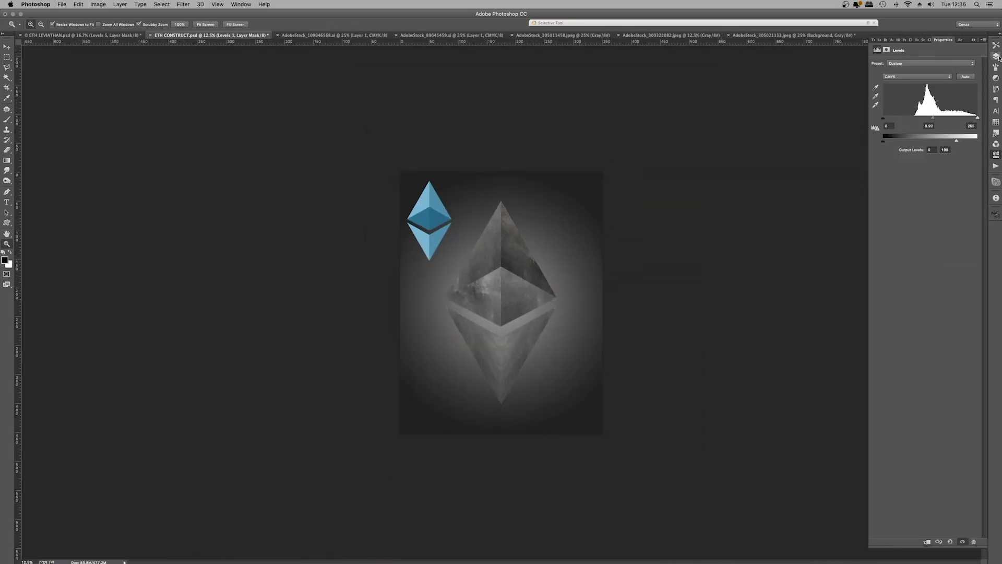
pyautogui.click(996, 56)
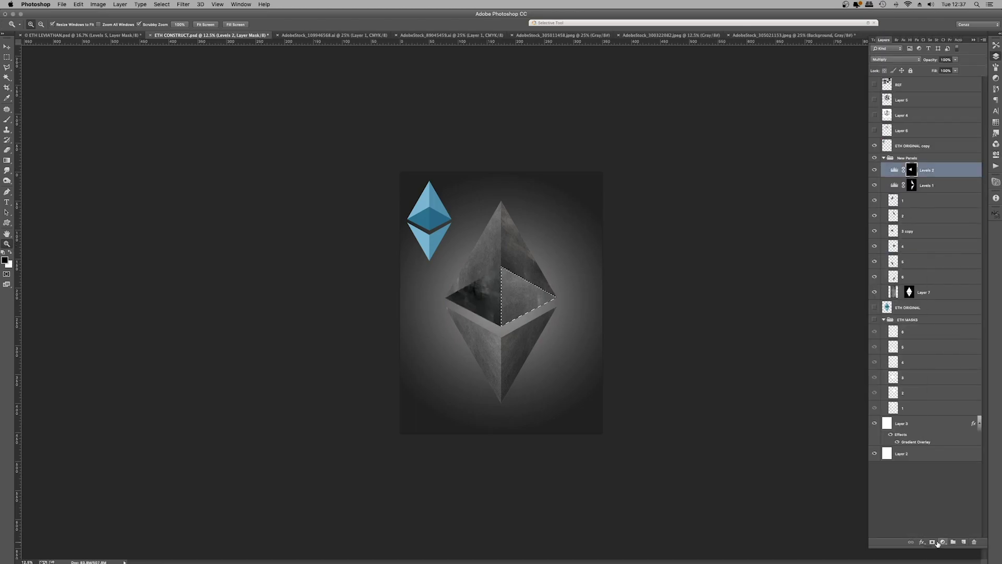
pyautogui.click(996, 56)
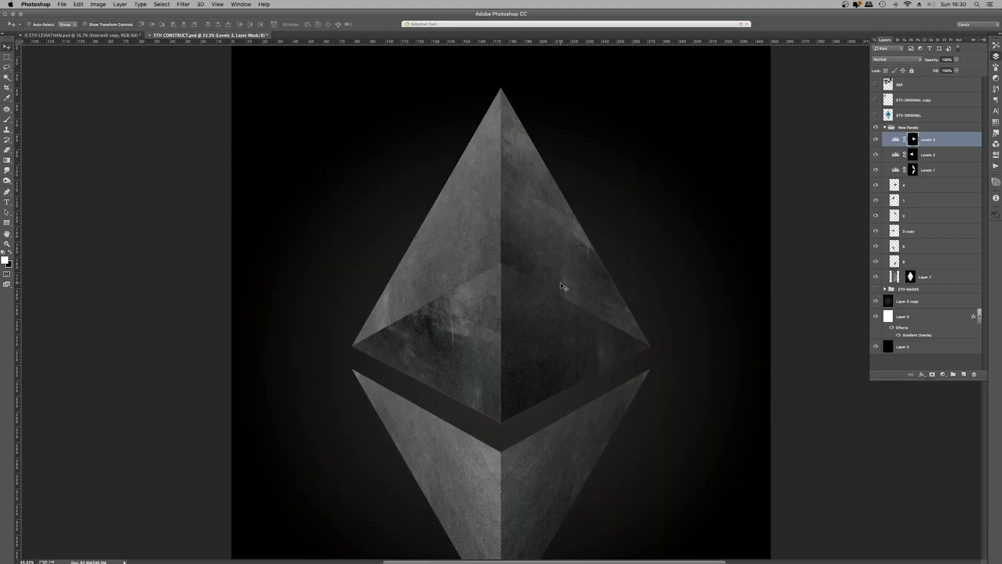
# Step: Switch to ETH LEVIATHAN.psd and show the Entrance copy layer over the artwork
pyautogui.press('super+minus')
pyautogui.click(92, 36)
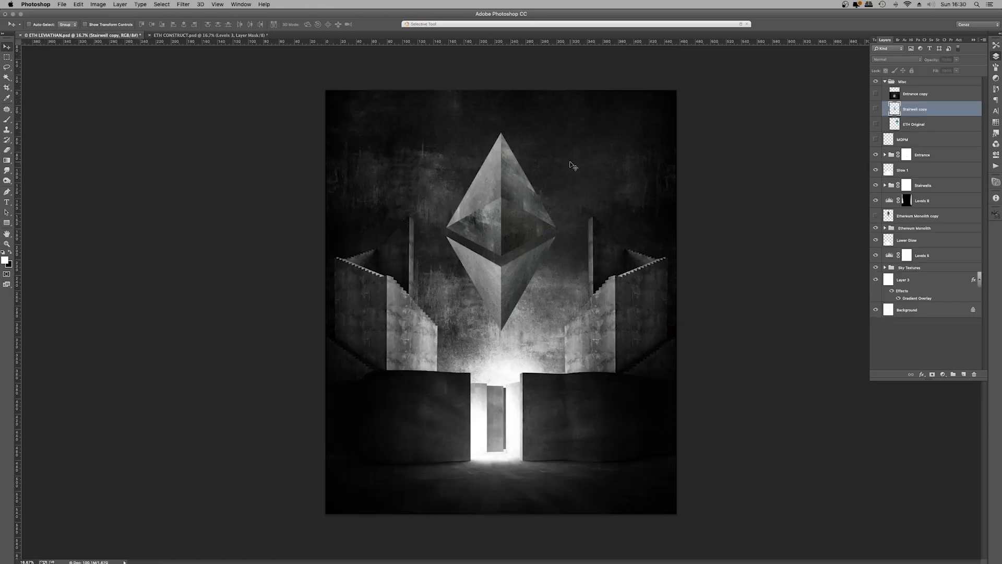
pyautogui.press('super+minus')
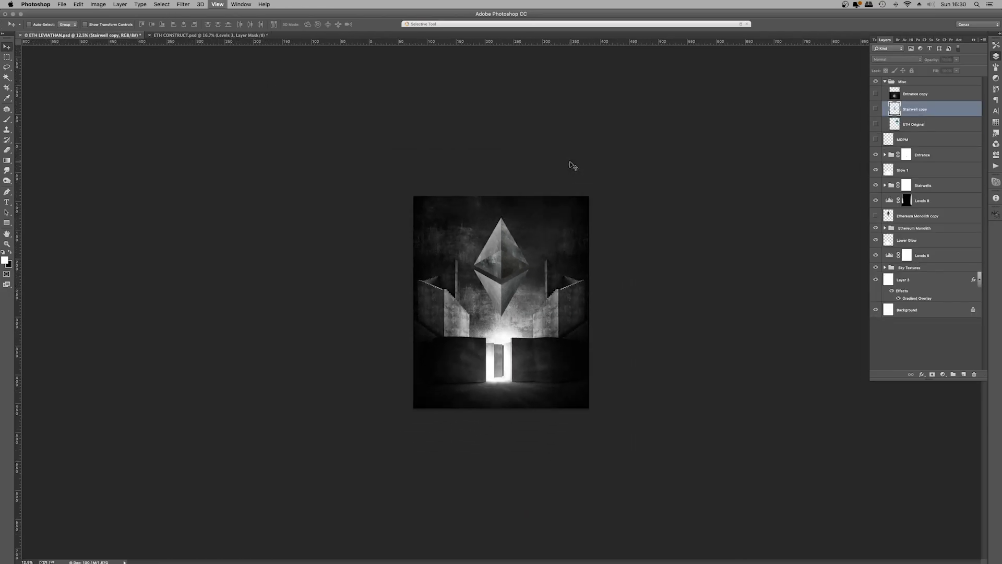
pyautogui.click(877, 94)
pyautogui.click(915, 99)
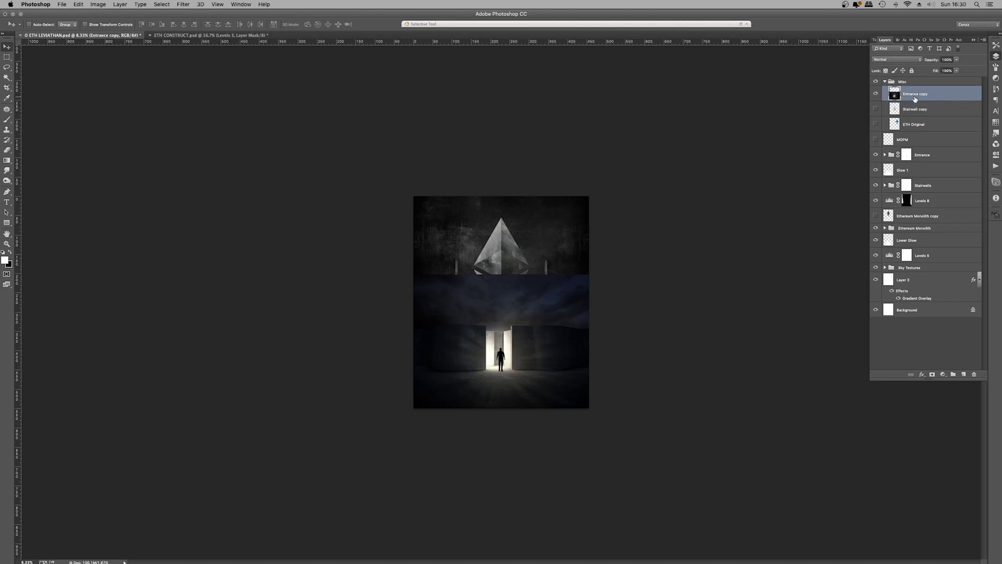
# Step: Examine the original entrance image up close, including the walls, lit opening and silhouetted man
pyautogui.click(8, 243)
pyautogui.moveTo(521, 336); pyautogui.dragTo(520, 352)
pyautogui.scroll(-3, 511, 341)
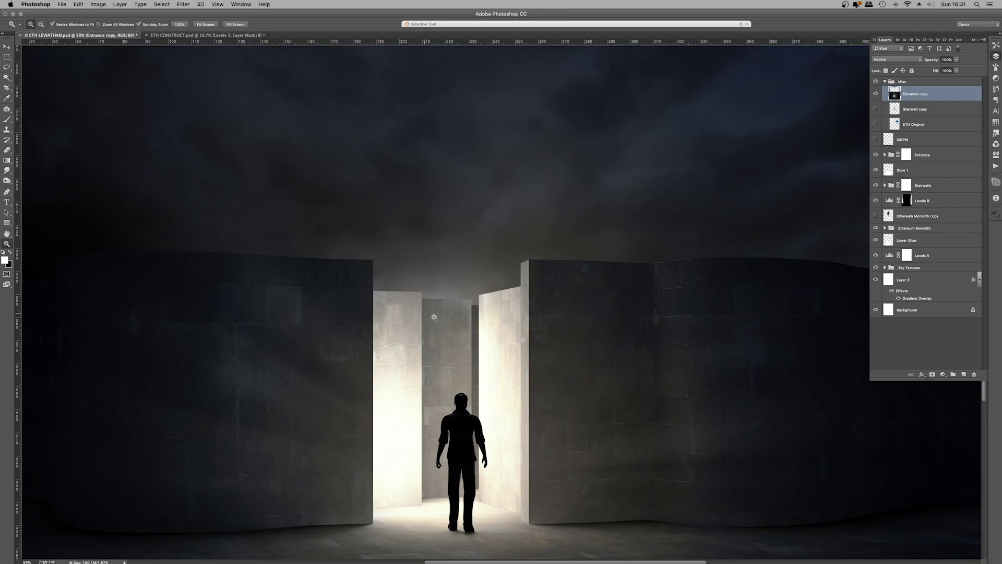
pyautogui.scroll(-3, 488, 342)
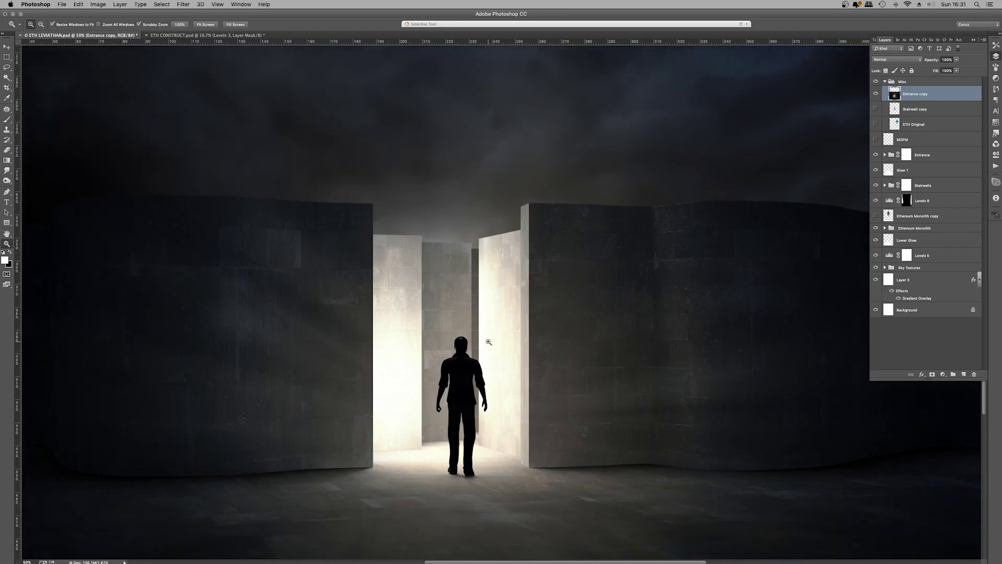
pyautogui.press('super+minus')
pyautogui.press('super+minus')
pyautogui.press('super+plus')
pyautogui.press('super+plus')
pyautogui.scroll(-5, 488, 342)
pyautogui.click(489, 342)
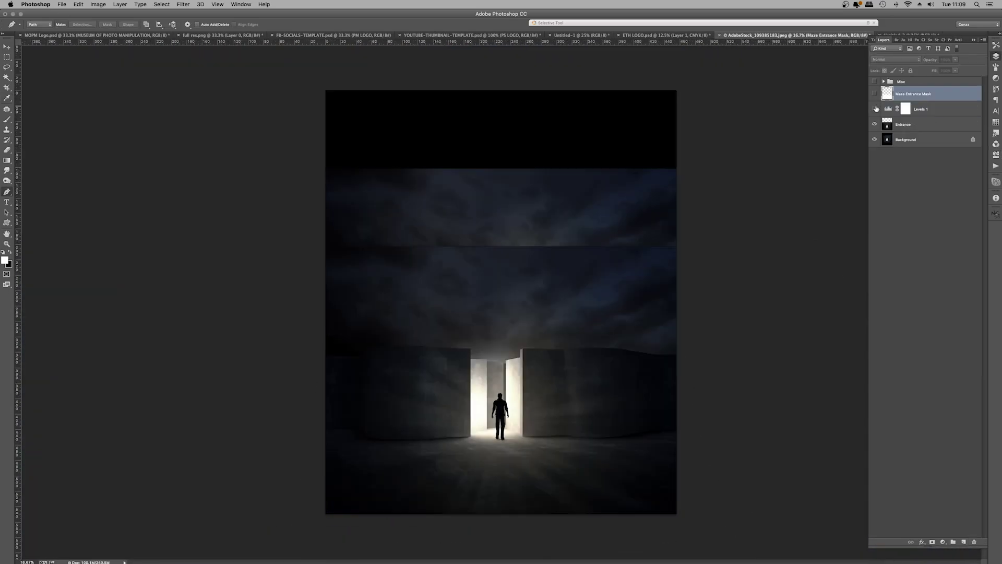
# Step: Hide the Levels 1 adjustment and clone bright wall texture over the man's right arm within the selected wall area
pyautogui.click(873, 124)
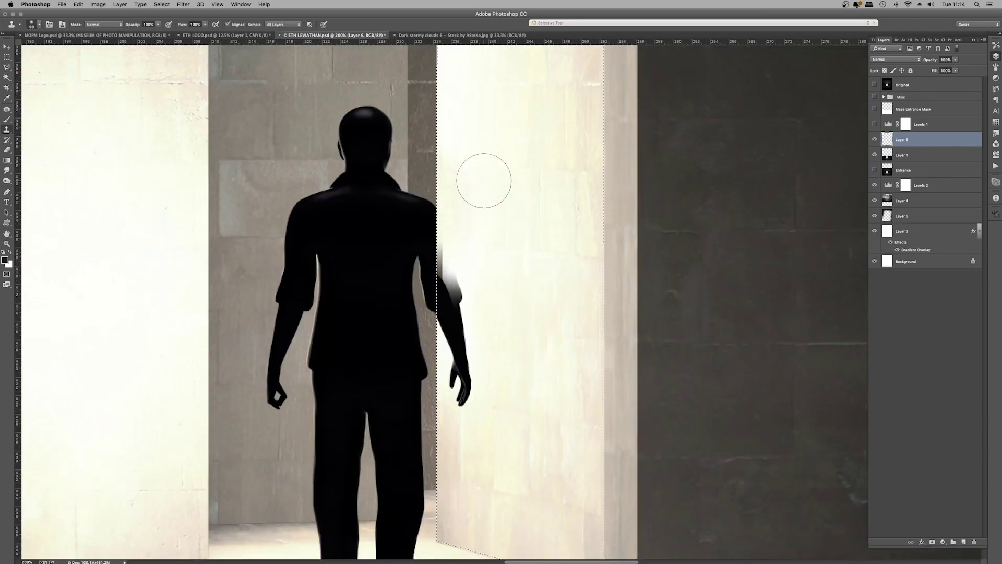
pyautogui.moveTo(485, 179)
pyautogui.mouseDown()
pyautogui.moveTo(444, 378)
pyautogui.moveTo(444, 283)
pyautogui.moveTo(447, 331)
pyautogui.mouseUp()
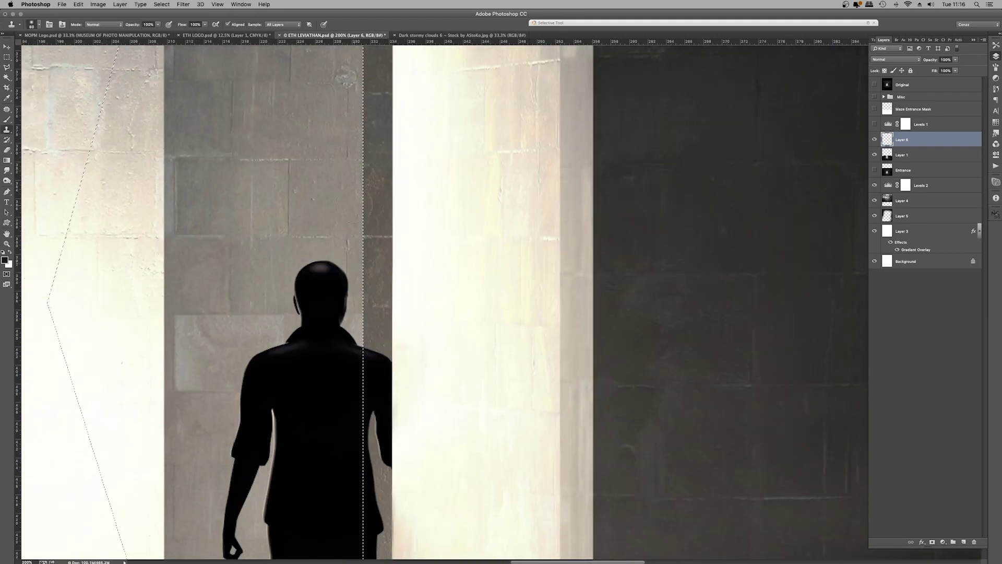
# Step: Clone wall texture over the man's head and neck on the central entrance wall
pyautogui.moveTo(323, 271); pyautogui.dragTo(313, 339)
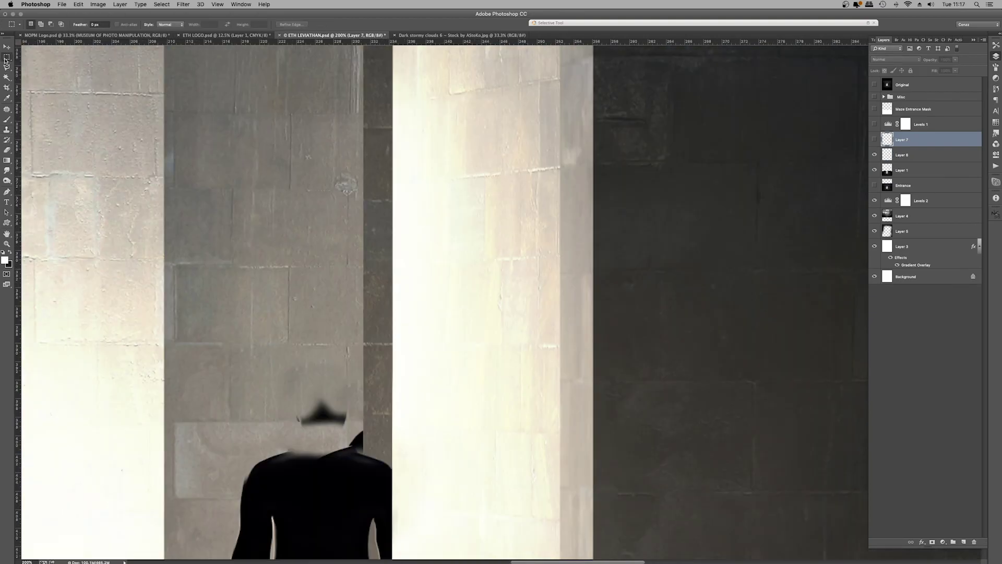
pyautogui.click(162, 4)
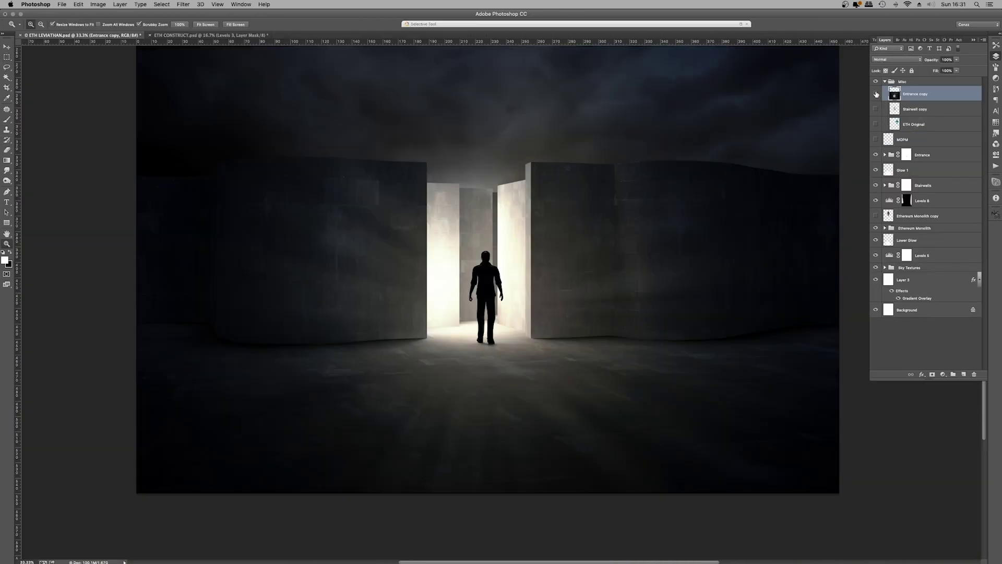
# Step: Examine the cleaned entrance walls and lit opening up close against the whole composition
pyautogui.click(876, 94)
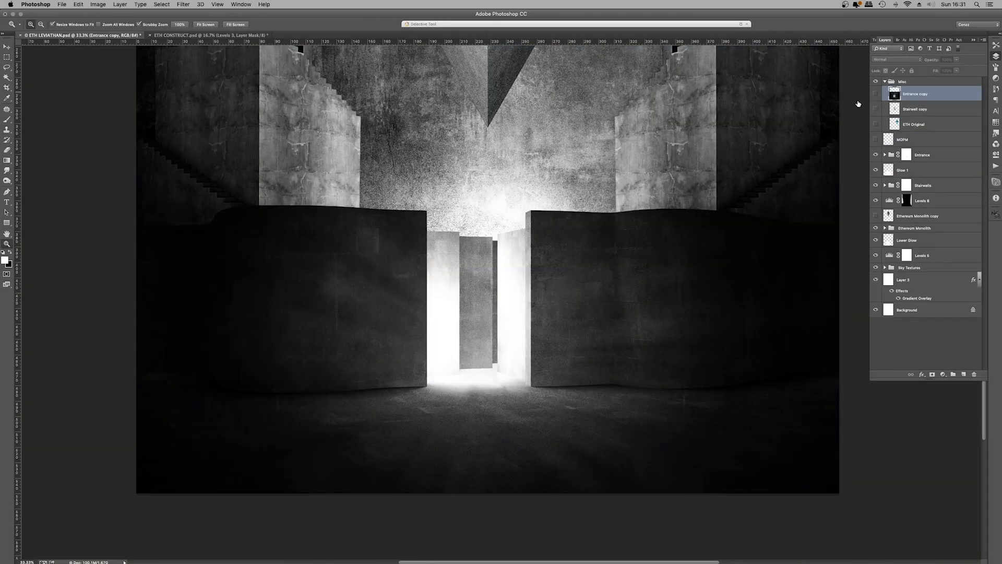
pyautogui.press('super+1')
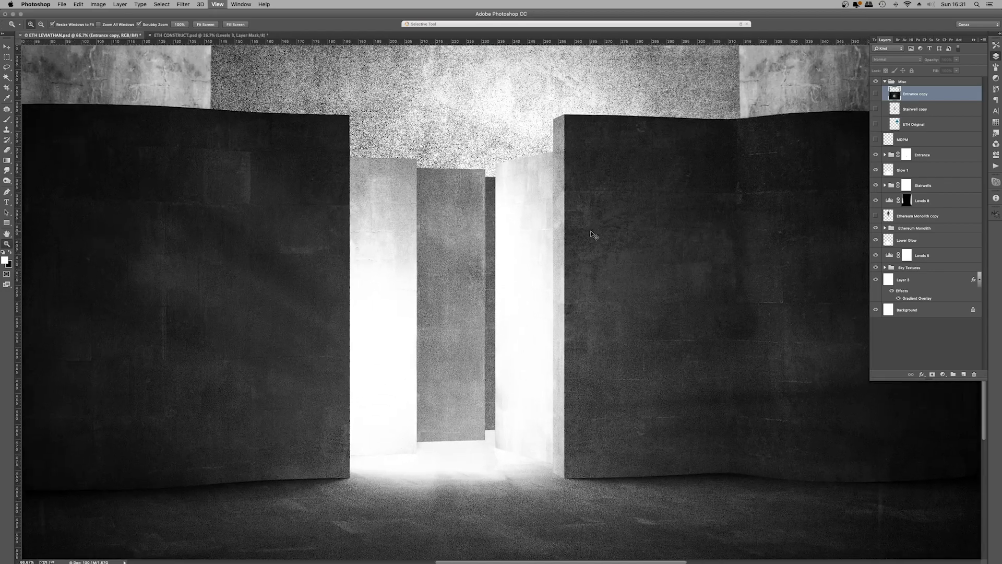
pyautogui.press('super+minus')
pyautogui.press('super+minus')
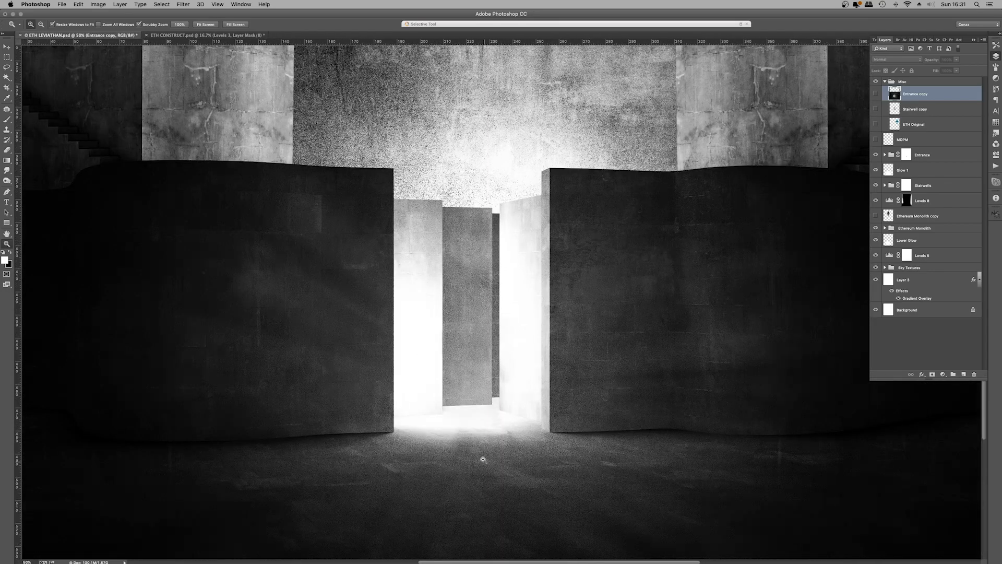
pyautogui.press('super+minus')
pyautogui.press('super+minus')
pyautogui.press('super+minus')
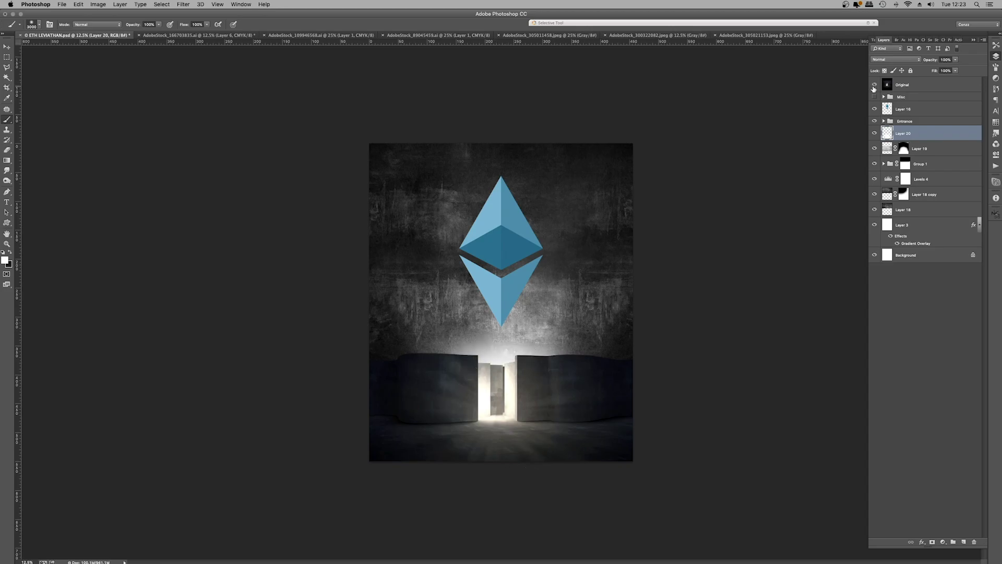
# Step: Group the background texture layers behind the entrance and add a Levels adjustment with midtones at 0.86
pyautogui.click(875, 84)
pyautogui.click(926, 209)
pyautogui.keyDown('shift'); pyautogui.click(928, 150); pyautogui.keyUp('shift')
pyautogui.press('super+g')
pyautogui.press('z')
pyautogui.click(509, 337)
pyautogui.press('super+minus')
pyautogui.click(942, 541)
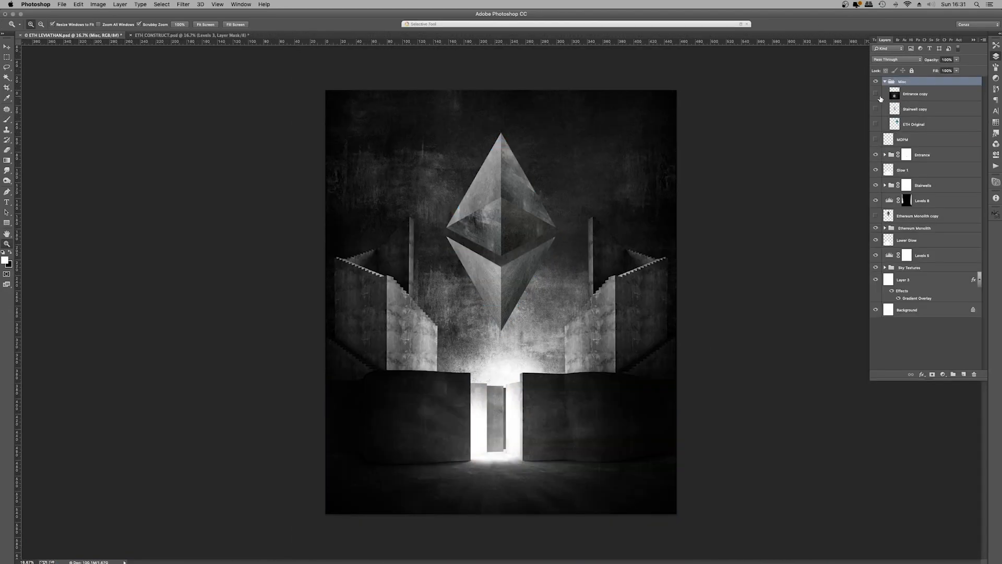
# Step: Compare the artwork with the Entrance copy, Stairwell copy and ETH Original reference layers, then collapse the Misc group
pyautogui.click(875, 95)
pyautogui.click(875, 94)
pyautogui.click(876, 108)
pyautogui.click(876, 108)
pyautogui.click(876, 124)
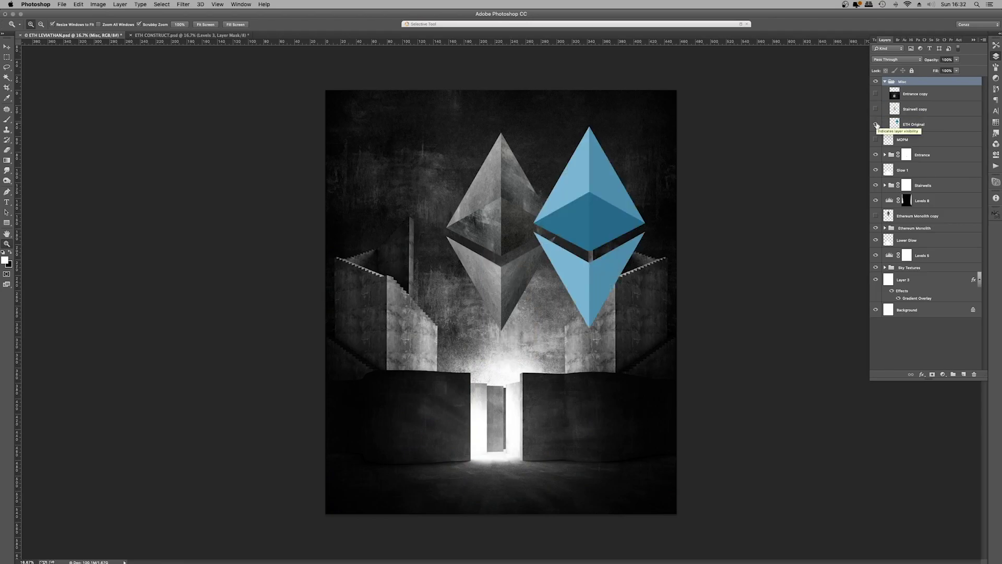
pyautogui.click(876, 124)
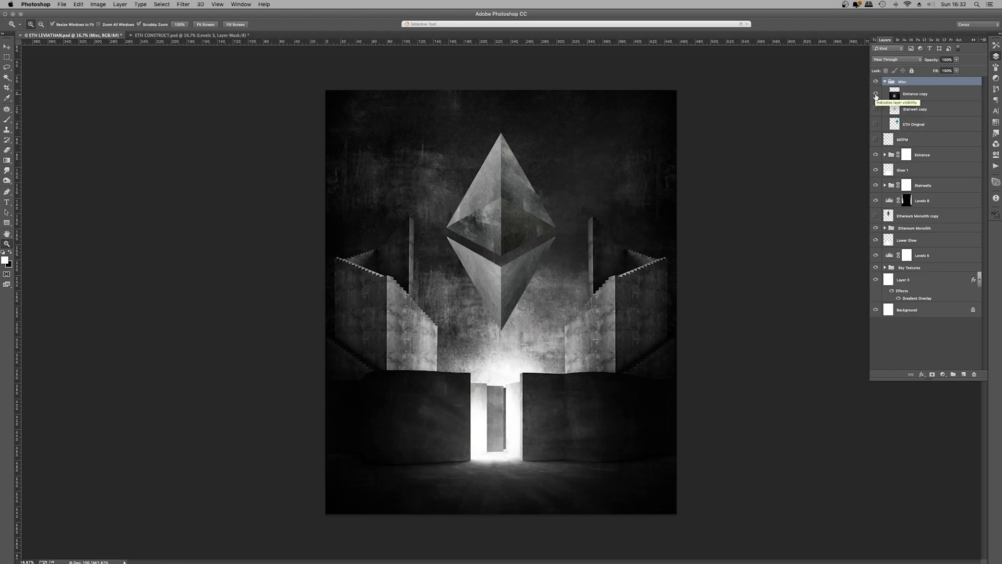
pyautogui.click(875, 94)
pyautogui.click(875, 94)
pyautogui.click(885, 81)
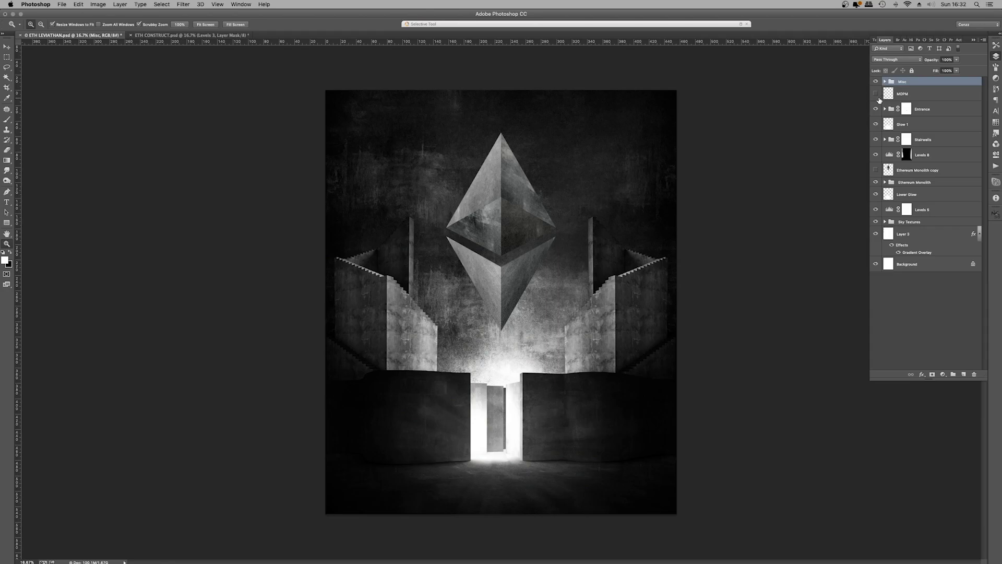
# Step: Expand the Entrance group and compare the composition with the group hidden and shown
pyautogui.click(885, 109)
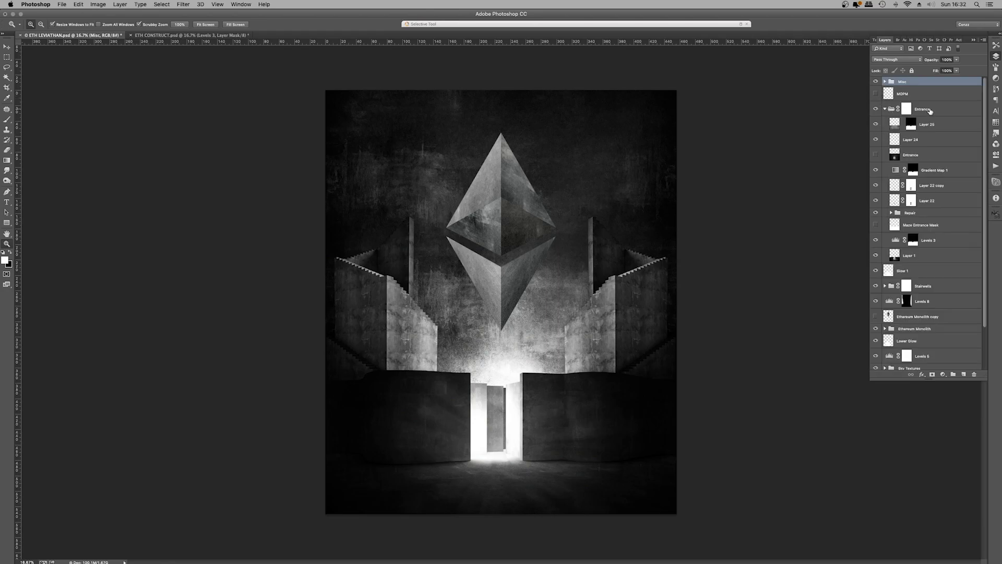
pyautogui.click(919, 108)
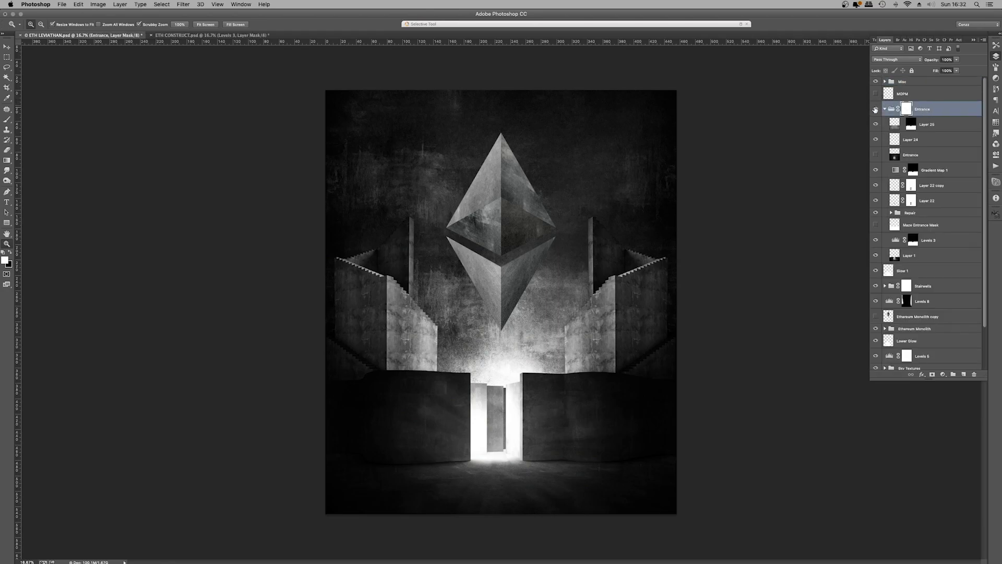
pyautogui.click(875, 109)
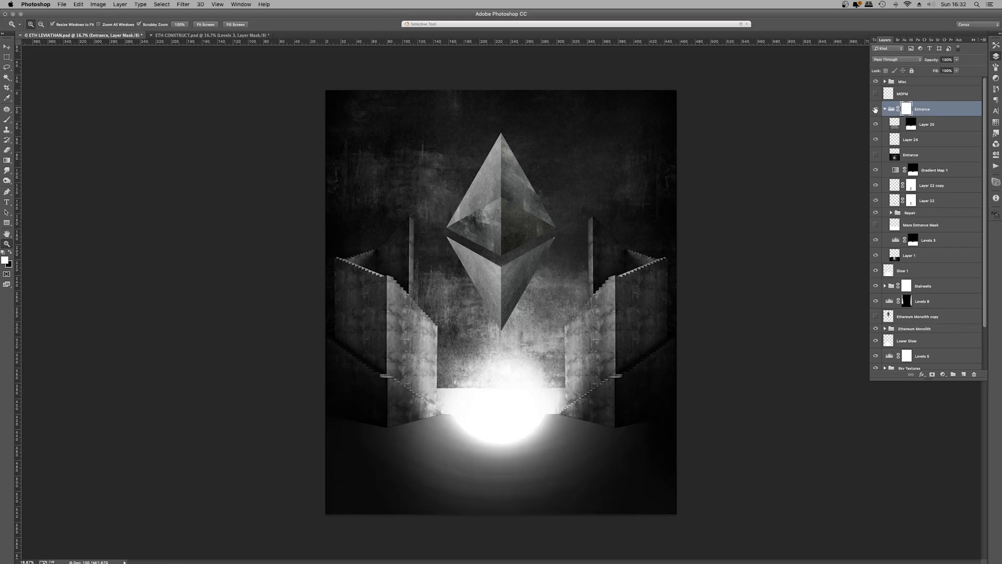
pyautogui.click(876, 109)
# Step: Try Layer 25 in Normal blend mode and inspect its texture over the entrance area
pyautogui.click(894, 123)
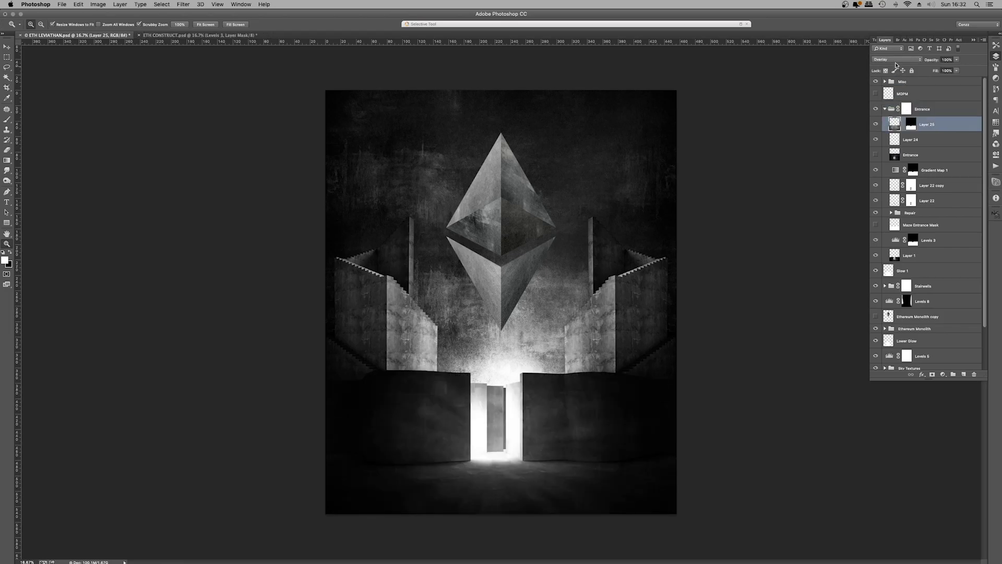
pyautogui.click(895, 61)
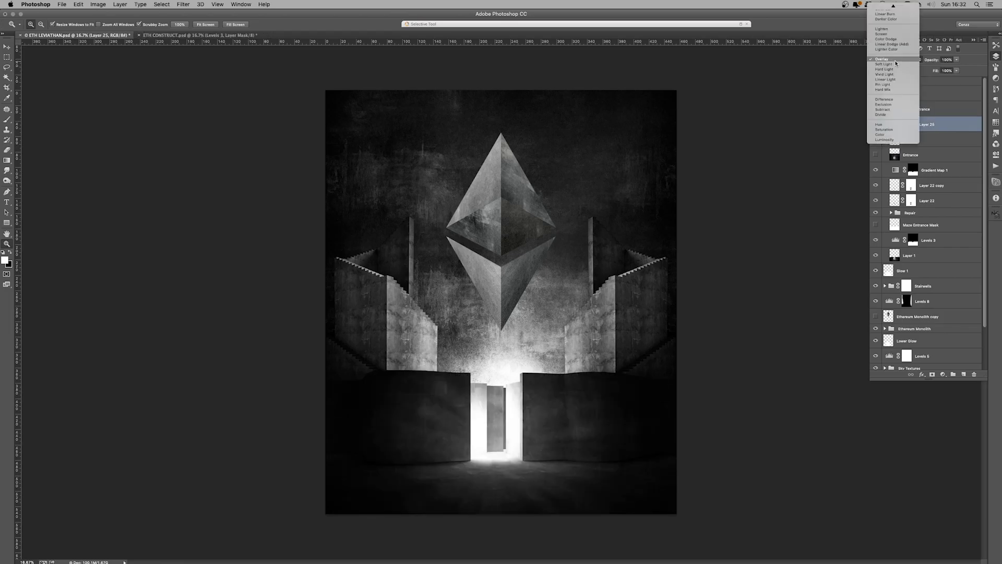
pyautogui.click(891, 7)
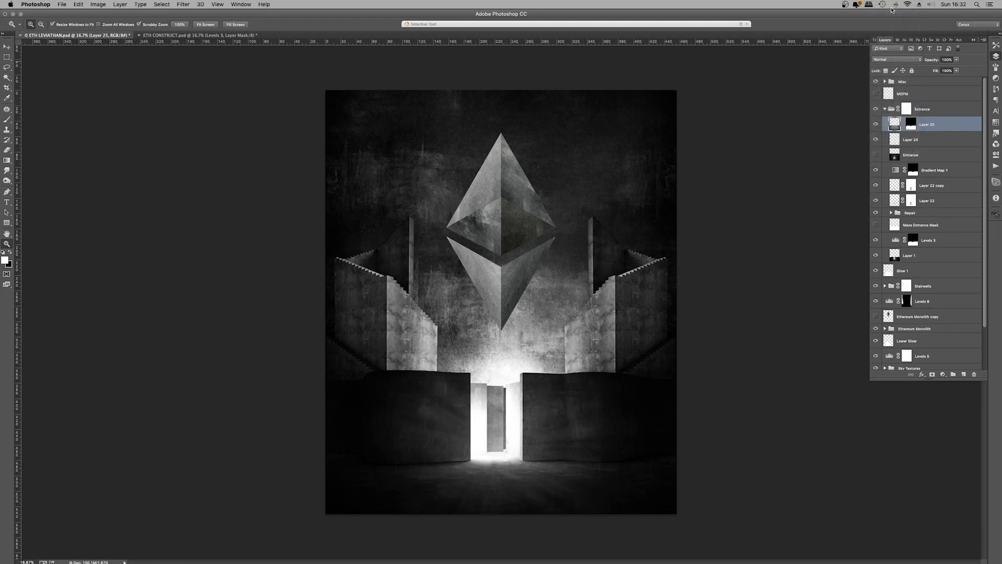
pyautogui.click(539, 428)
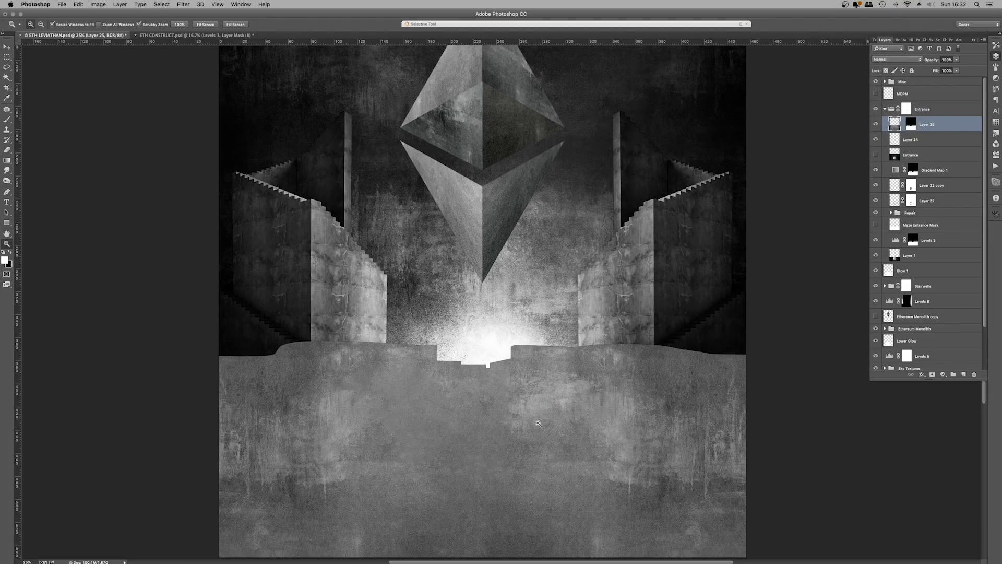
pyautogui.click(562, 365)
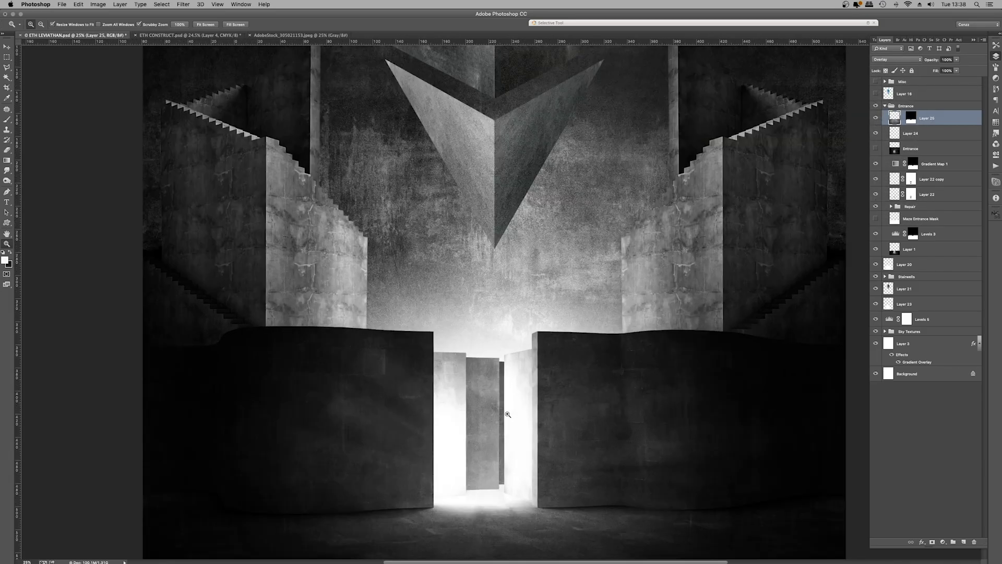
# Step: Compare the entrance walls and floor up close with the Layer 25 texture overlay hidden and shown
pyautogui.click(480, 407)
pyautogui.click(475, 406)
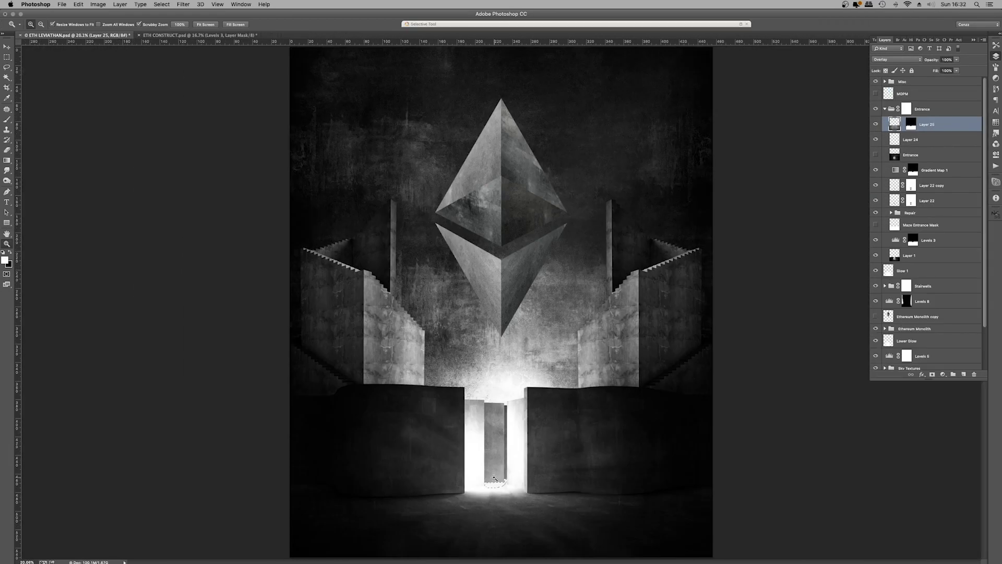
pyautogui.press('super+plus')
pyautogui.press('super+plus')
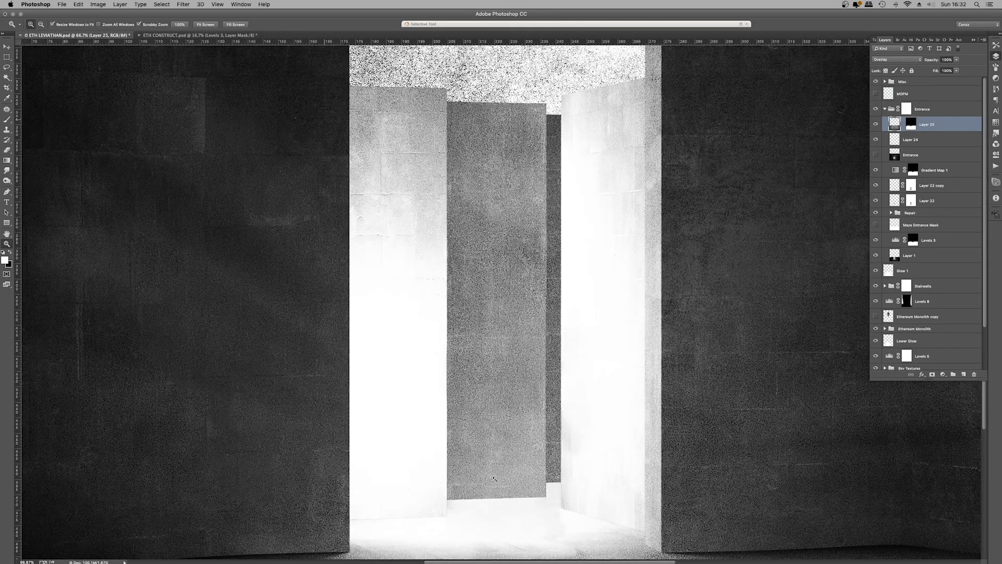
pyautogui.press('super+plus')
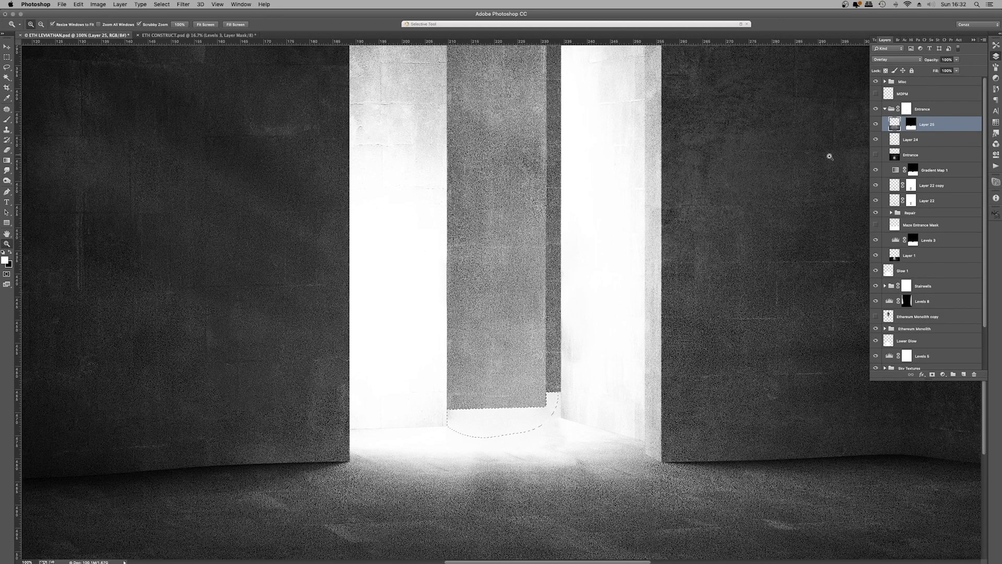
pyautogui.click(910, 139)
pyautogui.click(876, 124)
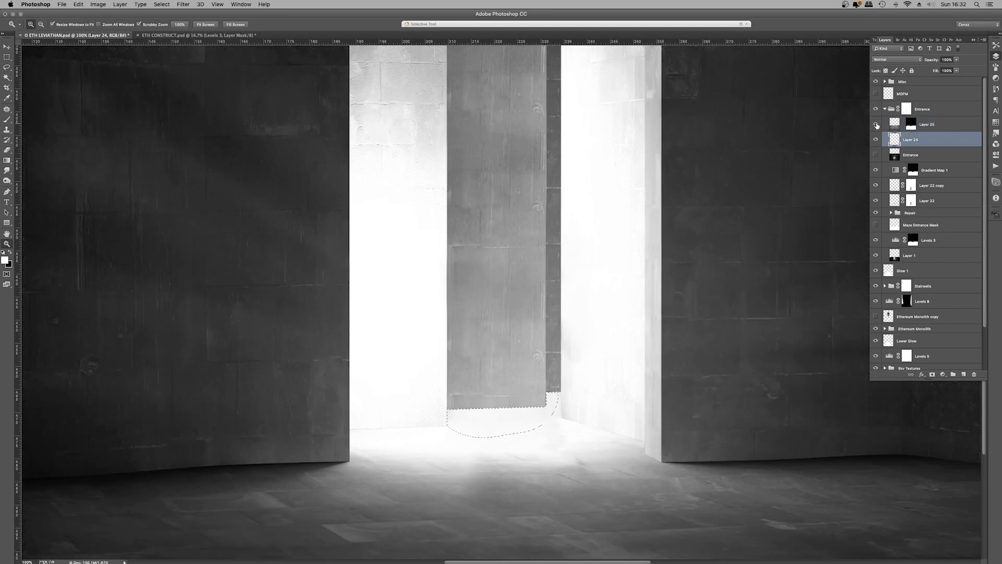
pyautogui.click(876, 124)
pyautogui.click(876, 124)
# Step: Check what Layer 24 repairs at the base of the central wall by toggling it and viewing the area closely
pyautogui.click(876, 140)
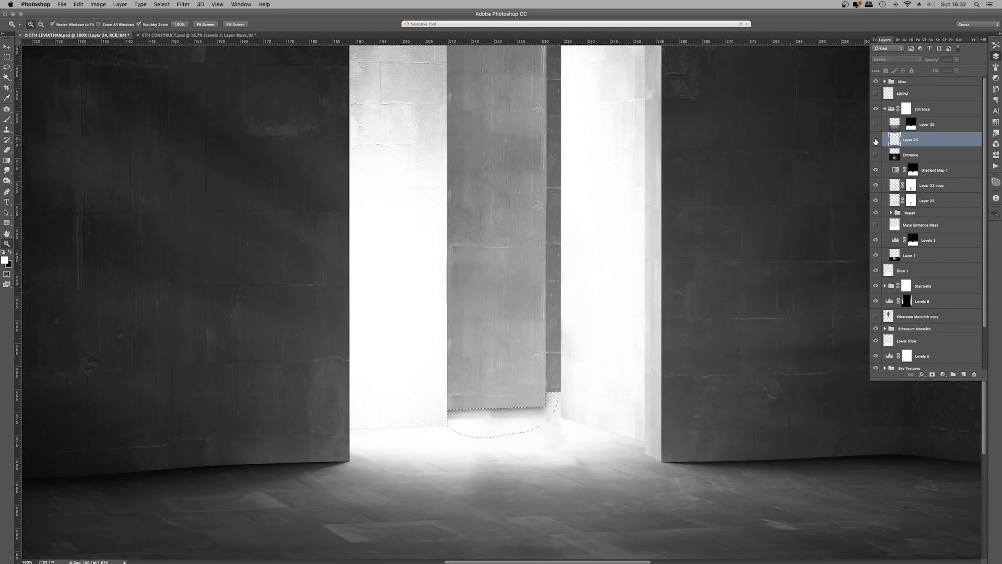
pyautogui.click(876, 140)
pyautogui.doubleClick(486, 408)
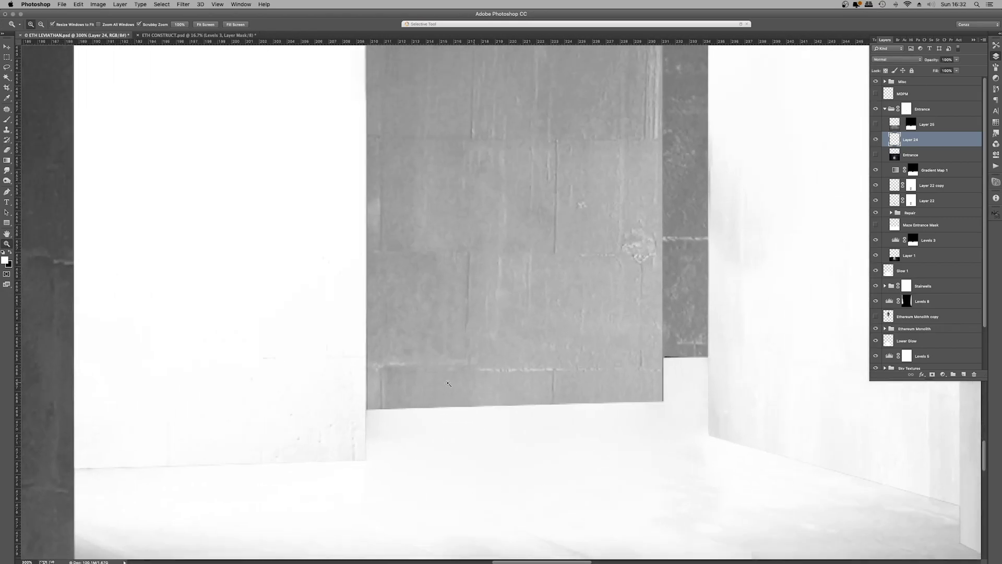
pyautogui.rightClick(611, 290)
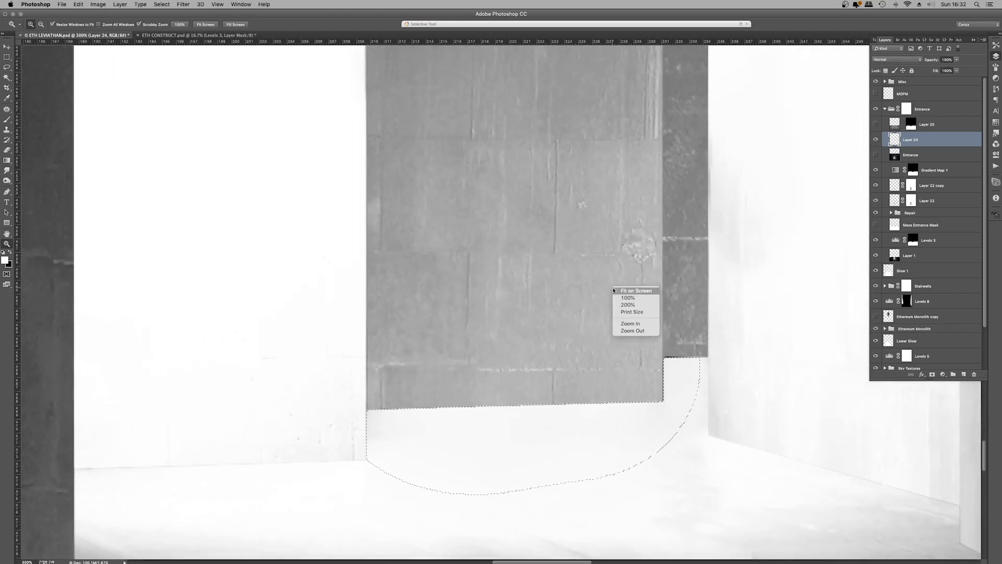
pyautogui.click(622, 296)
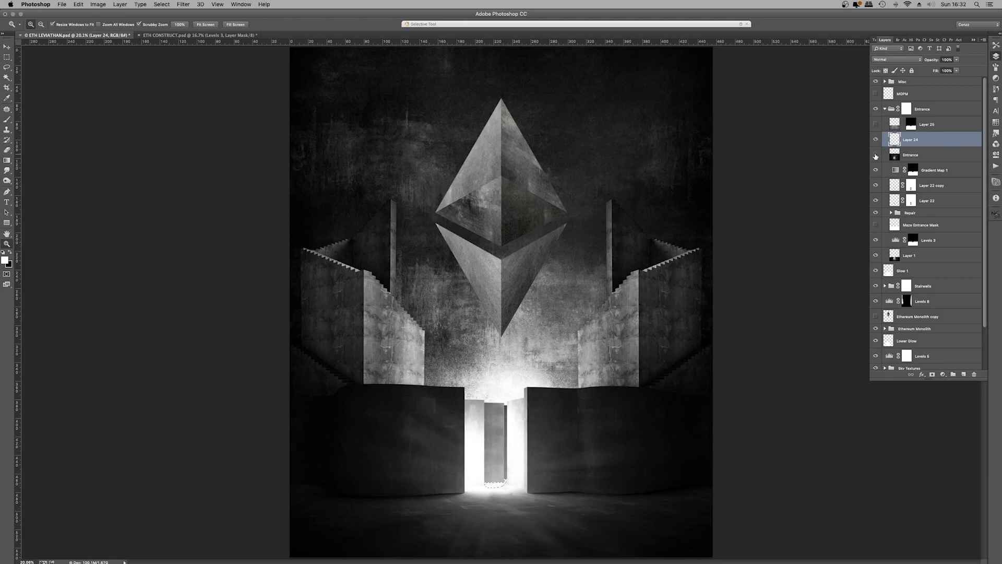
# Step: Show Layer 25 again and compare the repaired entrance with the original Entrance layer
pyautogui.click(875, 124)
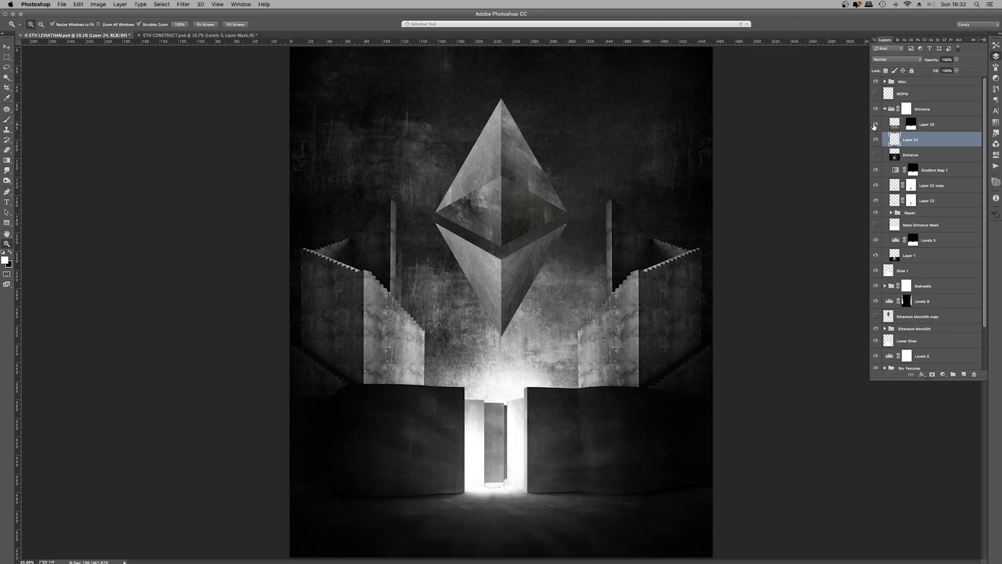
pyautogui.click(874, 139)
pyautogui.click(875, 155)
pyautogui.click(875, 155)
pyautogui.click(875, 155)
pyautogui.click(875, 155)
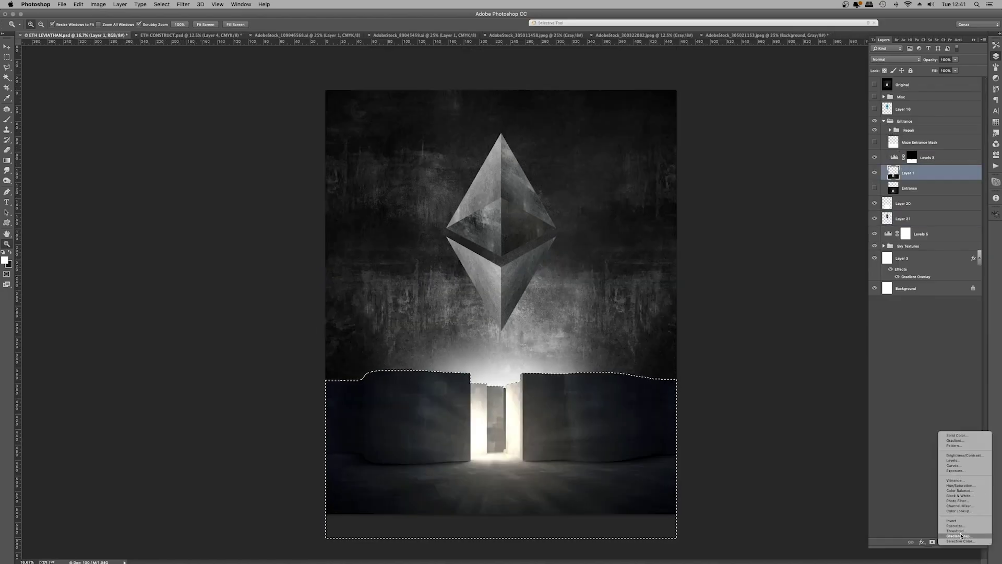
# Step: Add a black-and-white Gradient Map adjustment at the top of the Entrance group, masked to the entrance area
pyautogui.click(974, 66)
pyautogui.click(912, 82)
pyautogui.click(996, 56)
pyautogui.moveTo(940, 172); pyautogui.dragTo(939, 127)
pyautogui.click(509, 433)
pyautogui.press('super+0')
# Step: Hide Gradient Map 1 and select the clean upper section of the central entrance wall with a rectangular marquee
pyautogui.rightClick(557, 196)
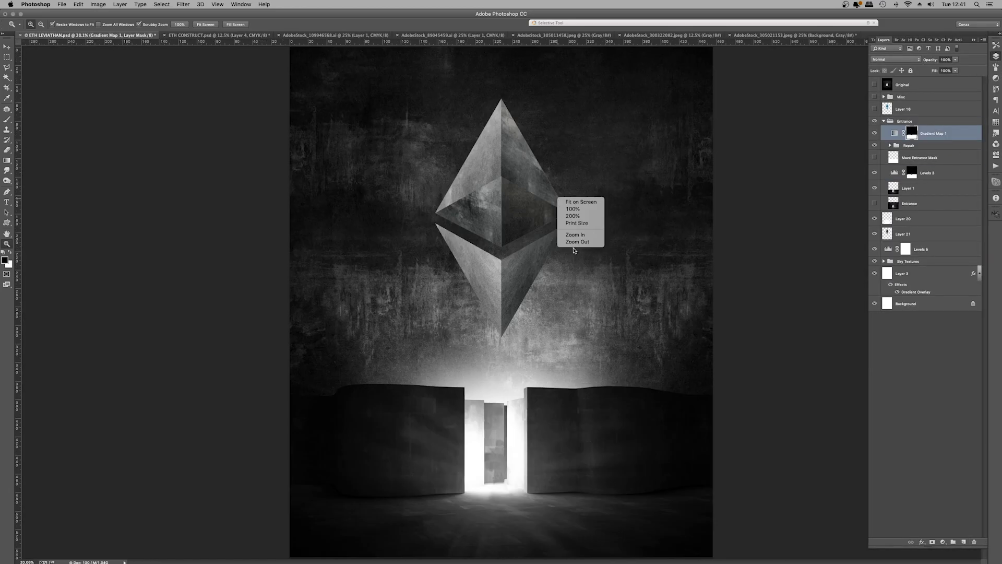
pyautogui.click(576, 243)
pyautogui.moveTo(494, 409); pyautogui.dragTo(542, 408)
pyautogui.rightClick(544, 276)
pyautogui.click(561, 280)
pyautogui.moveTo(492, 431); pyautogui.dragTo(543, 431)
pyautogui.click(874, 133)
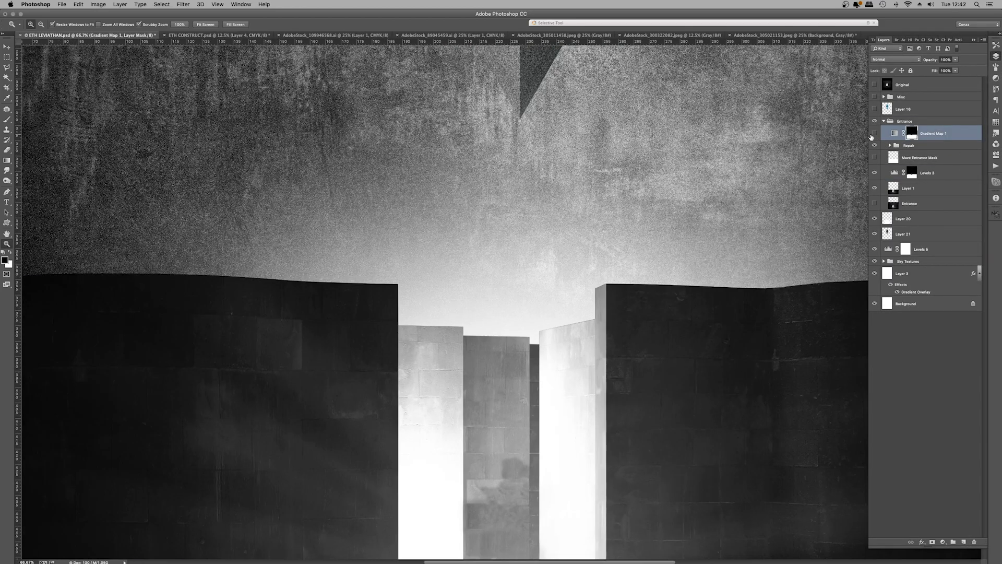
pyautogui.press('m')
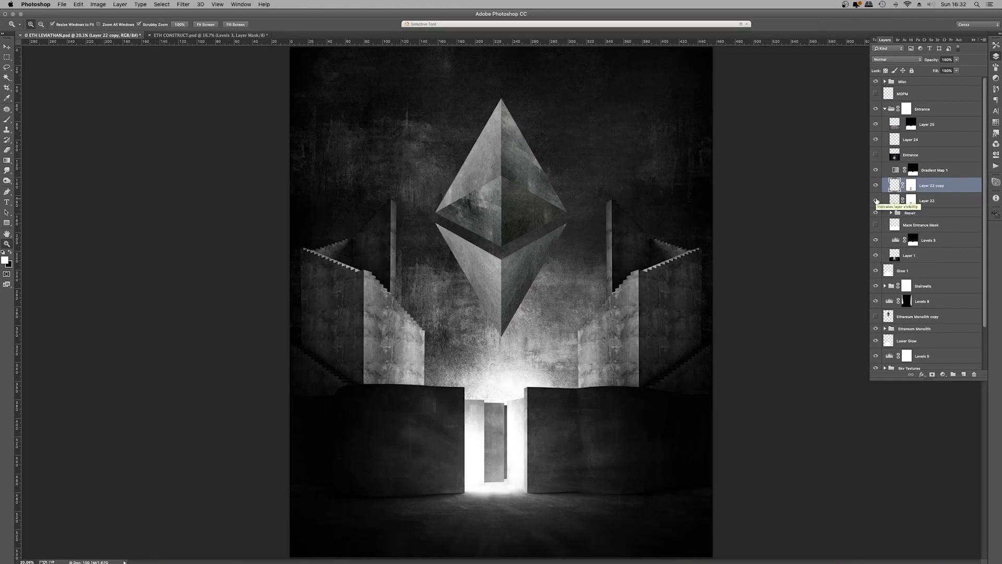
# Step: Expand the Repair group inside the Entrance group and select Layer 15
pyautogui.scroll(-1, 917, 203)
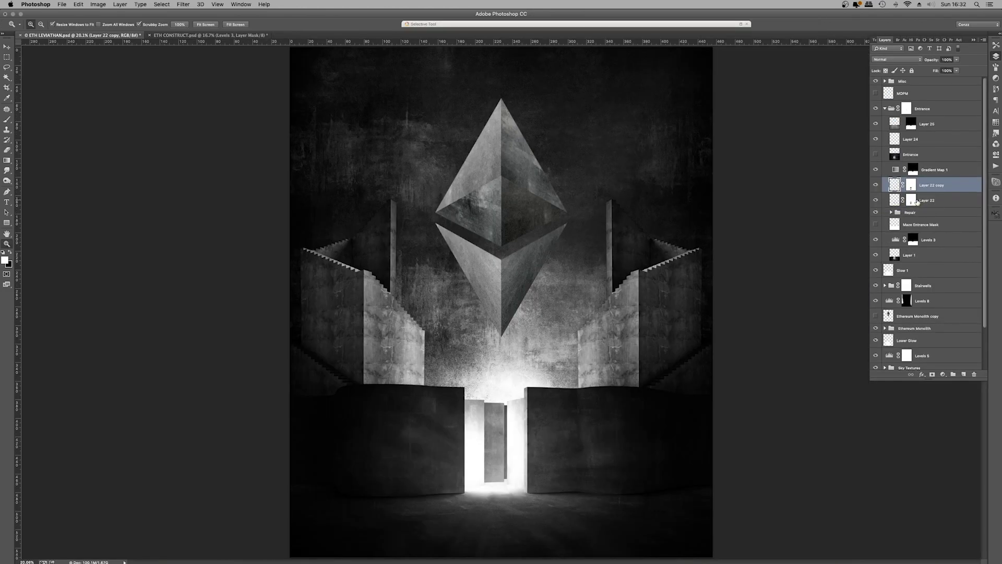
pyautogui.click(891, 212)
pyautogui.scroll(-5, 928, 251)
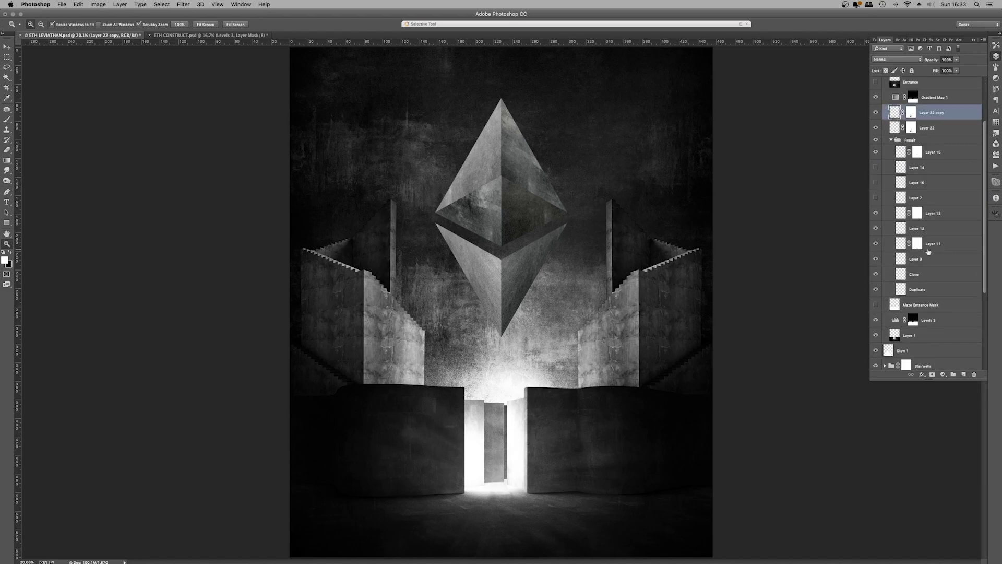
pyautogui.click(930, 153)
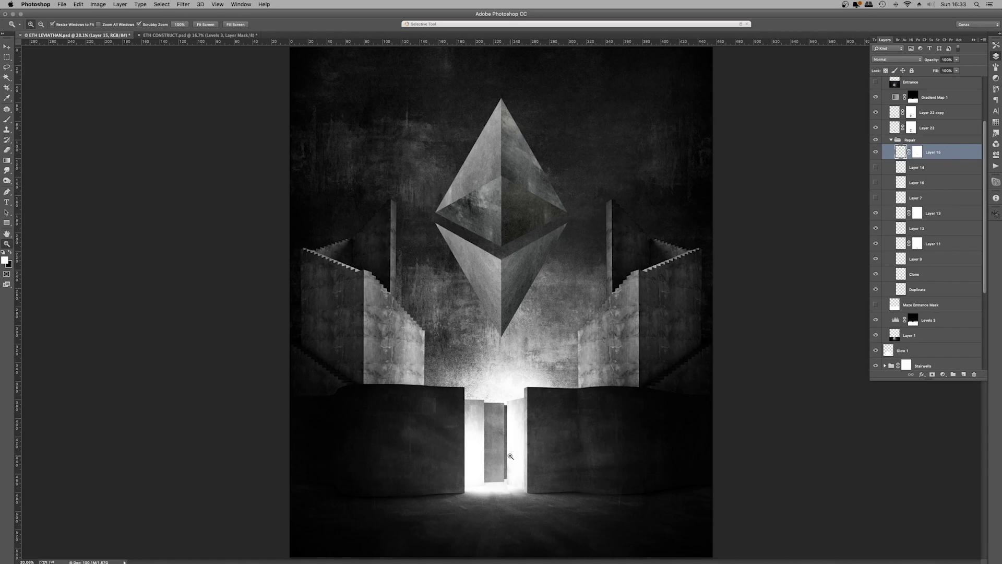
# Step: Hide the Repair group and examine the man's remaining silhouette in the entrance up close
pyautogui.click(510, 456)
pyautogui.click(509, 456)
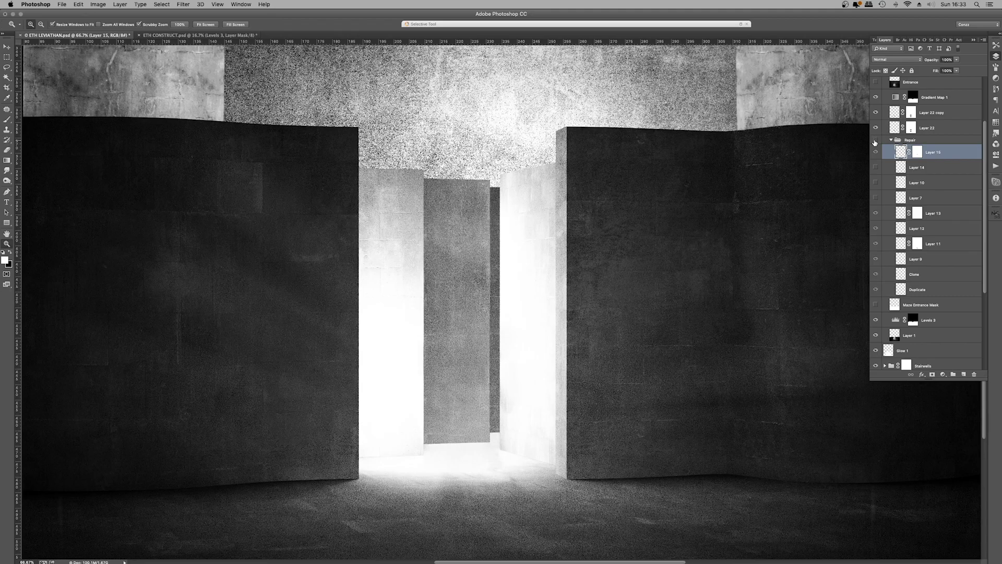
pyautogui.click(875, 140)
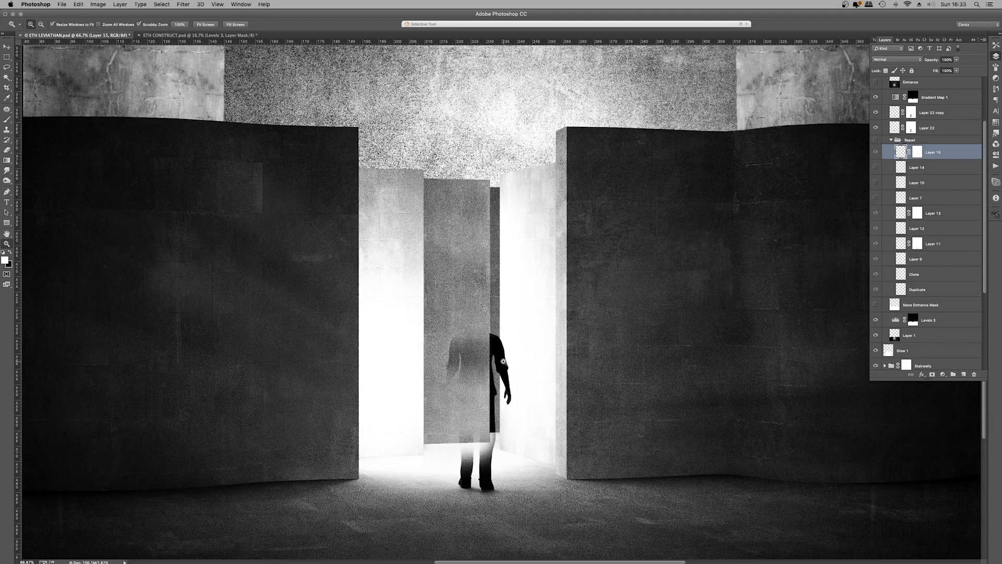
pyautogui.click(503, 360)
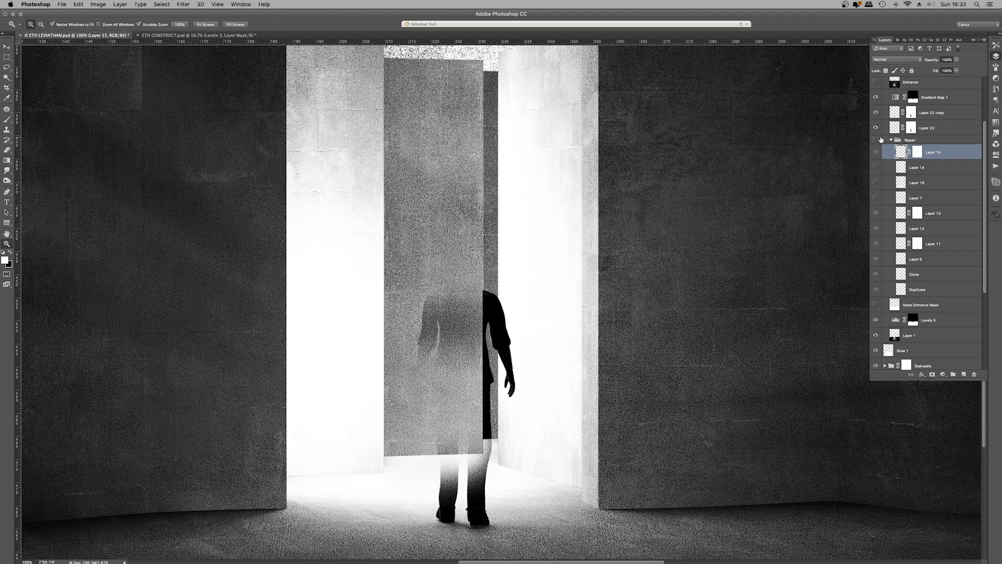
# Step: Show the Repair group and compare the narrow wall strip in the entrance with Layer 15 hidden and shown
pyautogui.click(876, 140)
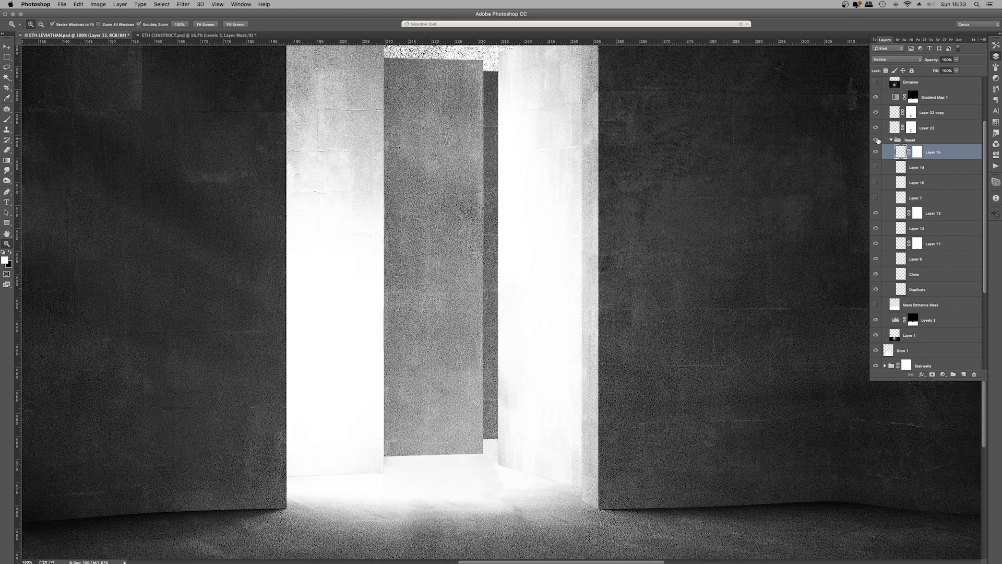
pyautogui.click(876, 152)
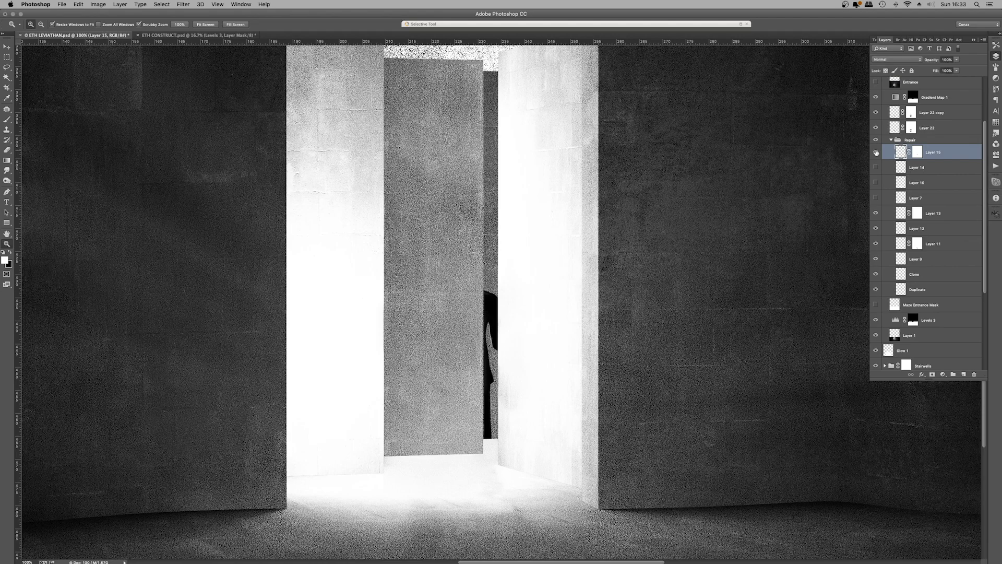
pyautogui.click(876, 152)
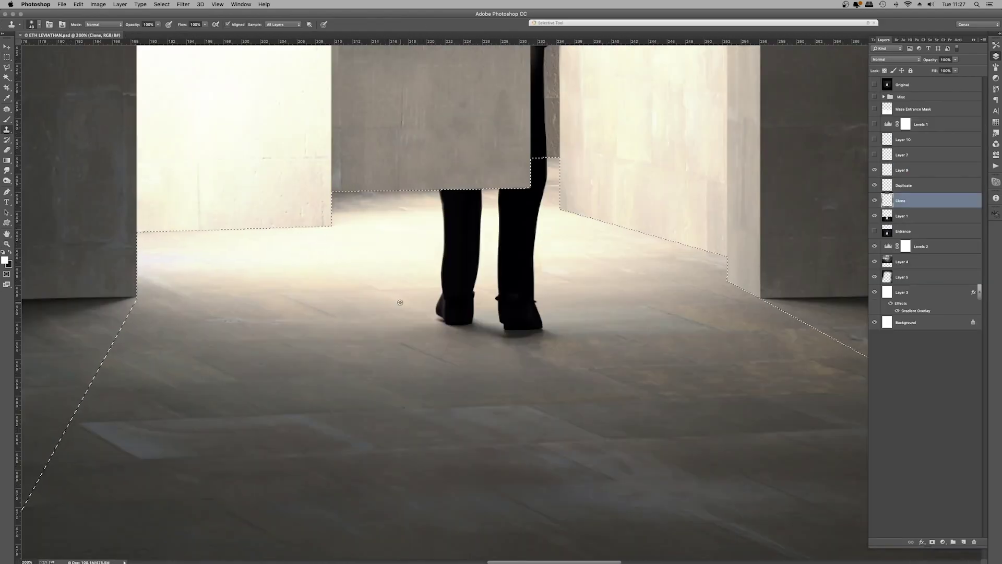
# Step: Cover the man's legs and shoes by cloning surrounding floor texture over them in the entrance
pyautogui.keyDown('alt'); pyautogui.click(400, 302); pyautogui.keyUp('alt')
pyautogui.moveTo(443, 307); pyautogui.dragTo(459, 298)
pyautogui.keyDown('alt'); pyautogui.click(593, 290); pyautogui.keyUp('alt')
pyautogui.moveTo(527, 293); pyautogui.dragTo(496, 297)
pyautogui.moveTo(446, 313); pyautogui.dragTo(458, 316)
pyautogui.moveTo(561, 329)
pyautogui.mouseDown()
pyautogui.moveTo(472, 326)
pyautogui.moveTo(533, 319)
pyautogui.mouseUp()
pyautogui.moveTo(338, 271)
pyautogui.mouseDown()
pyautogui.moveTo(409, 254)
pyautogui.moveTo(414, 207)
pyautogui.moveTo(543, 199)
pyautogui.moveTo(548, 229)
pyautogui.moveTo(485, 282)
pyautogui.moveTo(450, 223)
pyautogui.moveTo(383, 212)
pyautogui.moveTo(561, 225)
pyautogui.moveTo(531, 200)
pyautogui.moveTo(376, 309)
pyautogui.mouseUp()
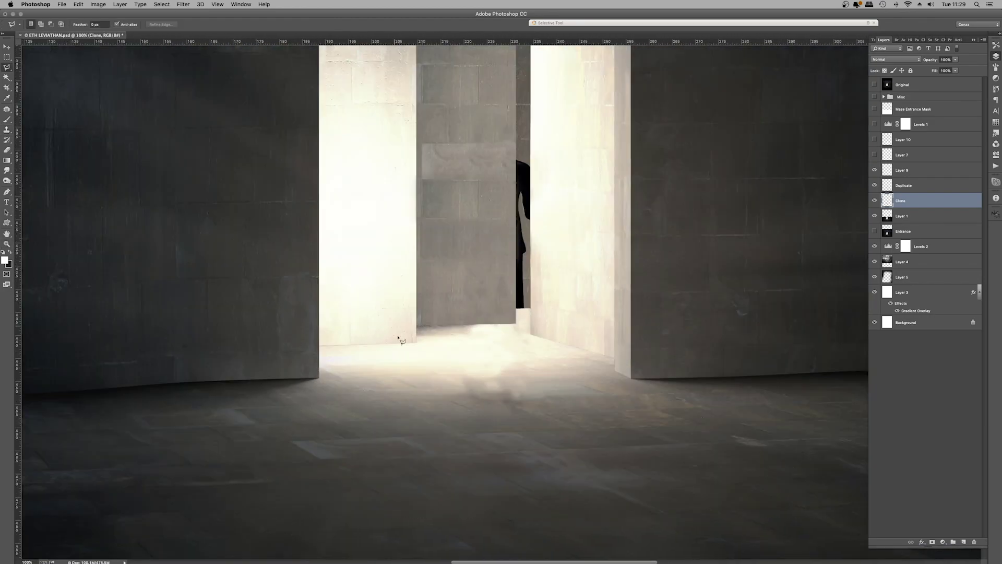
# Step: Lasso a patch of floor for a new repair layer in front of the entrance and adjust the patch's levels
pyautogui.click(405, 375)
pyautogui.click(443, 375)
pyautogui.click(519, 427)
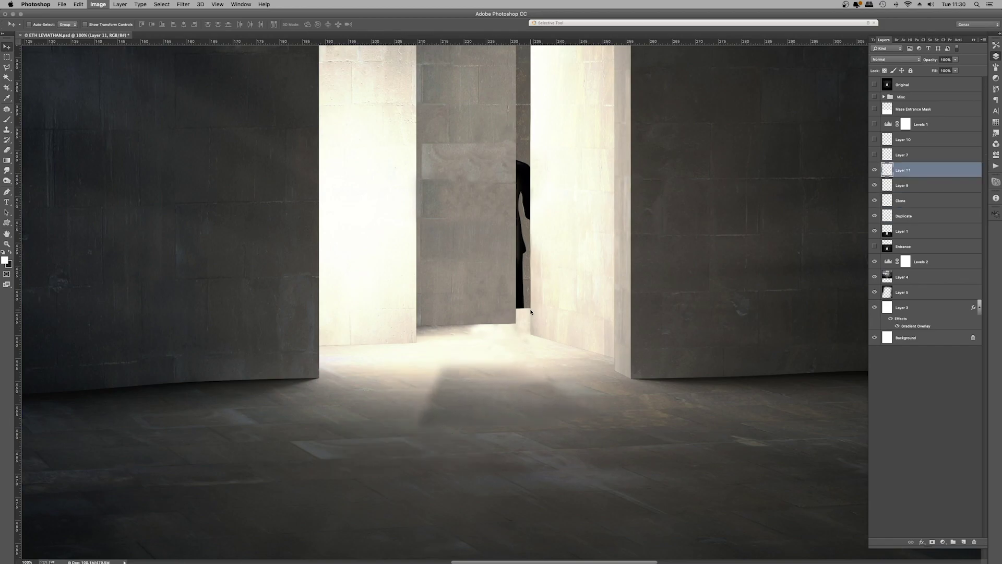
pyautogui.hotkey('ctrl', 'l')
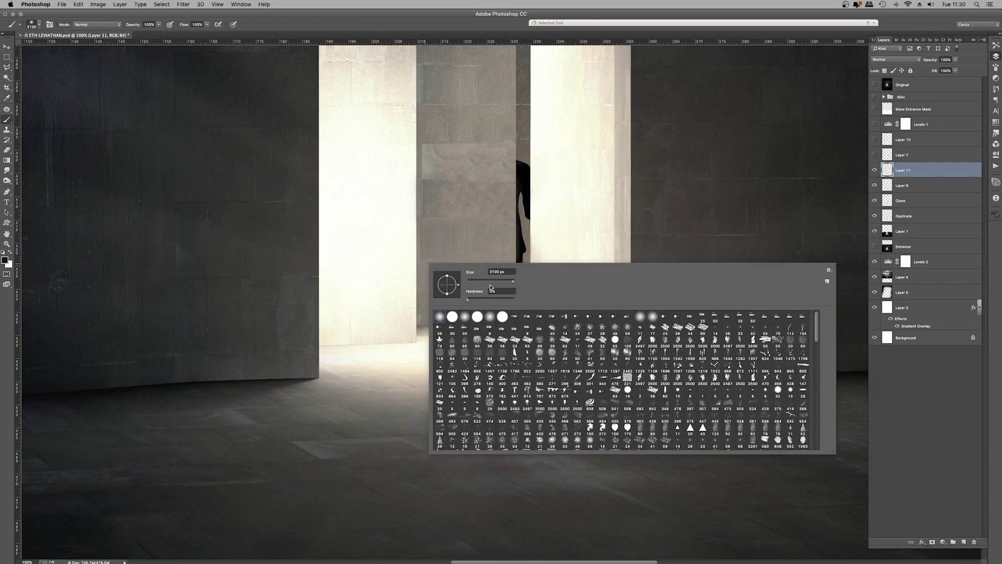
pyautogui.press('Return')
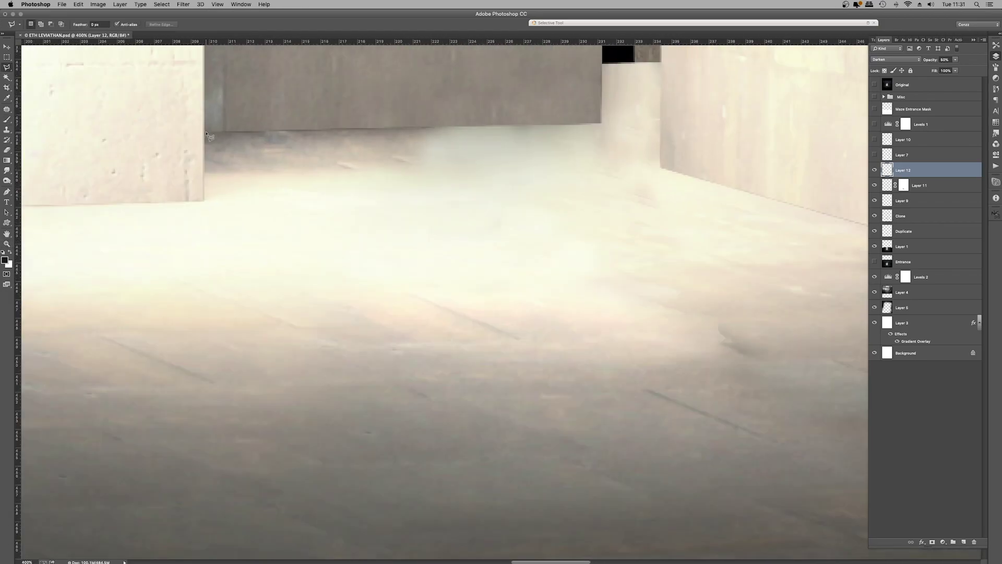
# Step: Lasso a four-sided section of clean wall and move it across to repair the entrance wall
pyautogui.click(206, 241)
pyautogui.click(432, 235)
pyautogui.click(431, 146)
pyautogui.click(206, 145)
pyautogui.click(206, 241)
pyautogui.press('v')
pyautogui.moveTo(360, 150); pyautogui.dragTo(542, 144)
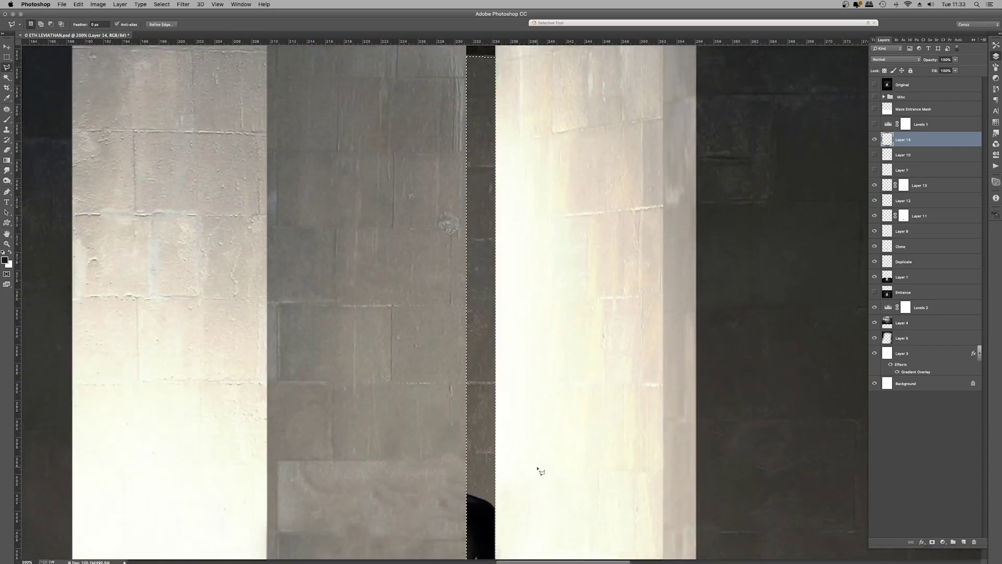
# Step: Copy the wall section onto a new layer and open the Levels adjustment for it
pyautogui.hotkey('ctrl', 'j')
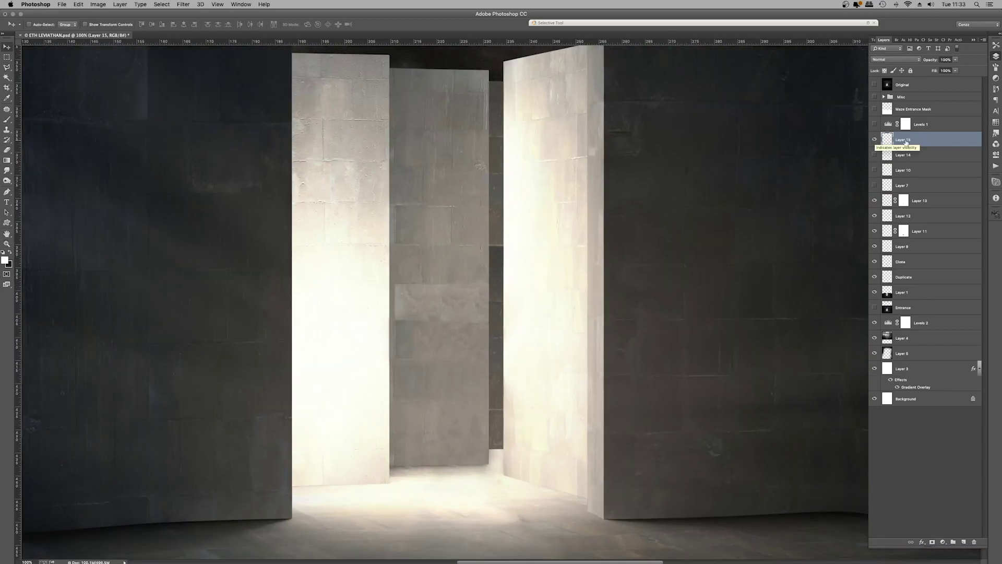
pyautogui.hotkey('ctrl', 'l')
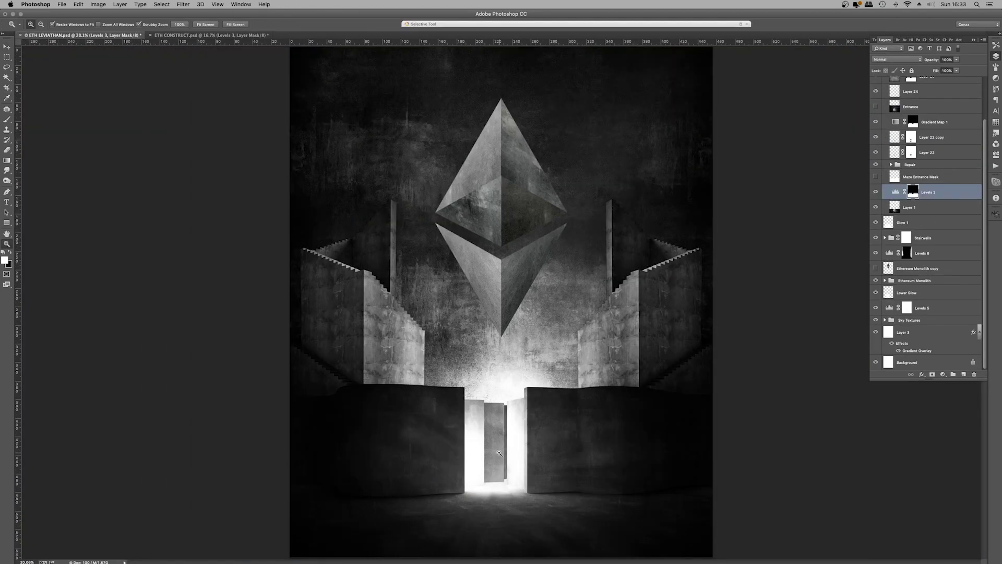
# Step: Compare the entrance walls and floor with the Levels 3 adjustment hidden and shown
pyautogui.click(500, 453)
pyautogui.scroll(-2, 499, 453)
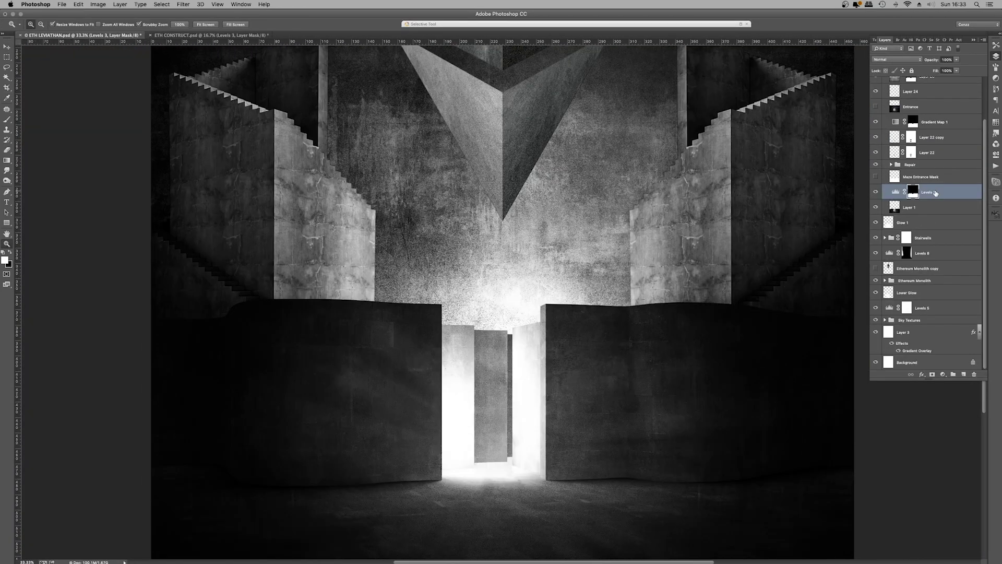
pyautogui.click(885, 193)
pyautogui.click(877, 193)
pyautogui.click(877, 193)
pyautogui.scroll(-2, 593, 360)
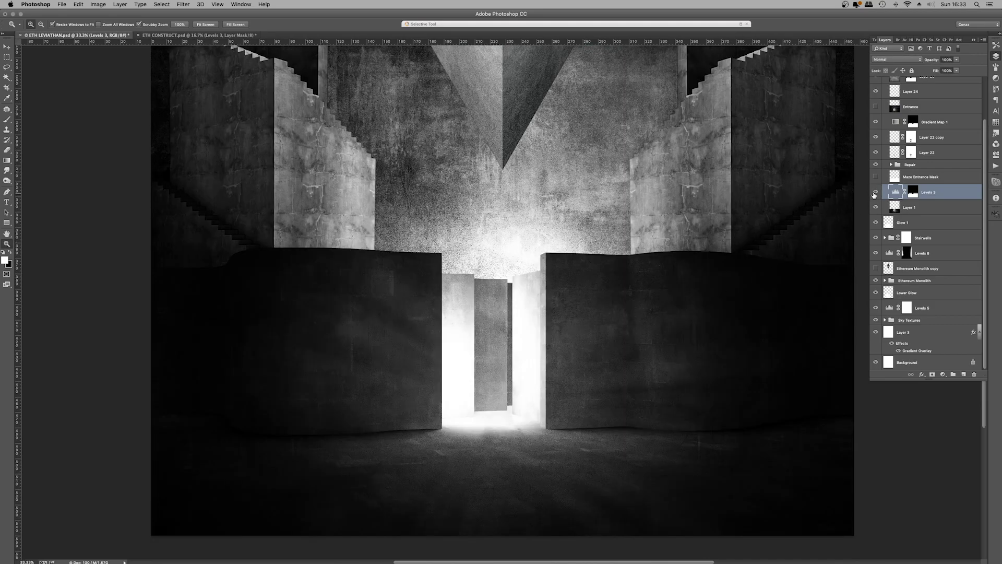
pyautogui.click(875, 193)
pyautogui.click(876, 192)
# Step: Load the Levels 3 mask as a selection, compare the adjustment hidden and shown, and review its Levels settings
pyautogui.keyDown('super'); pyautogui.click(917, 194); pyautogui.keyUp('super')
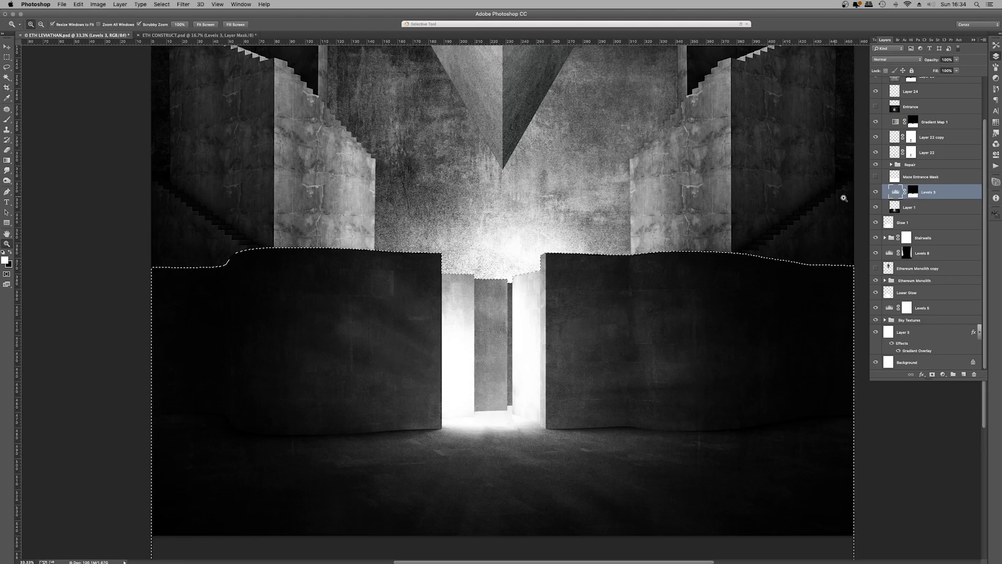
pyautogui.click(875, 192)
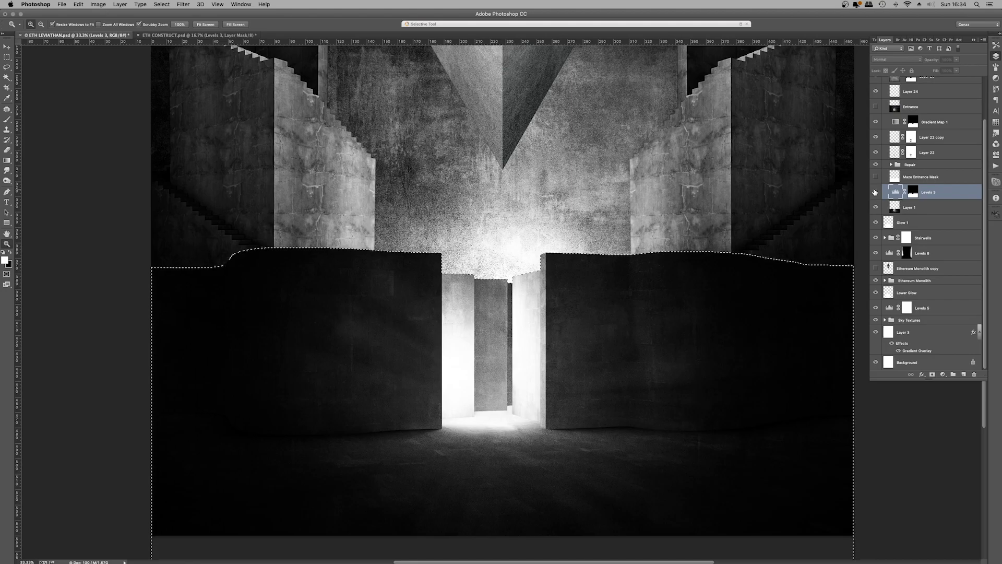
pyautogui.click(875, 192)
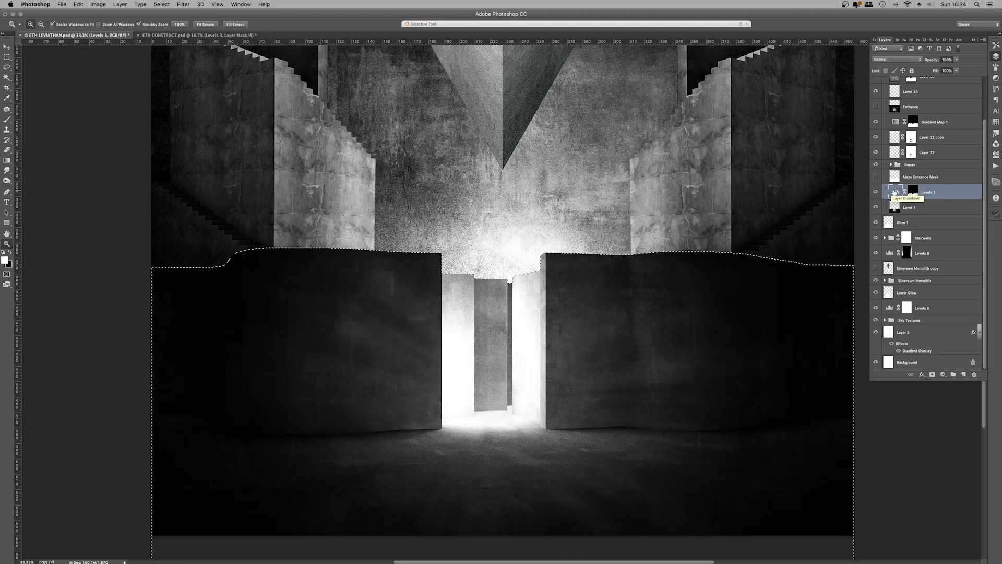
pyautogui.doubleClick(895, 192)
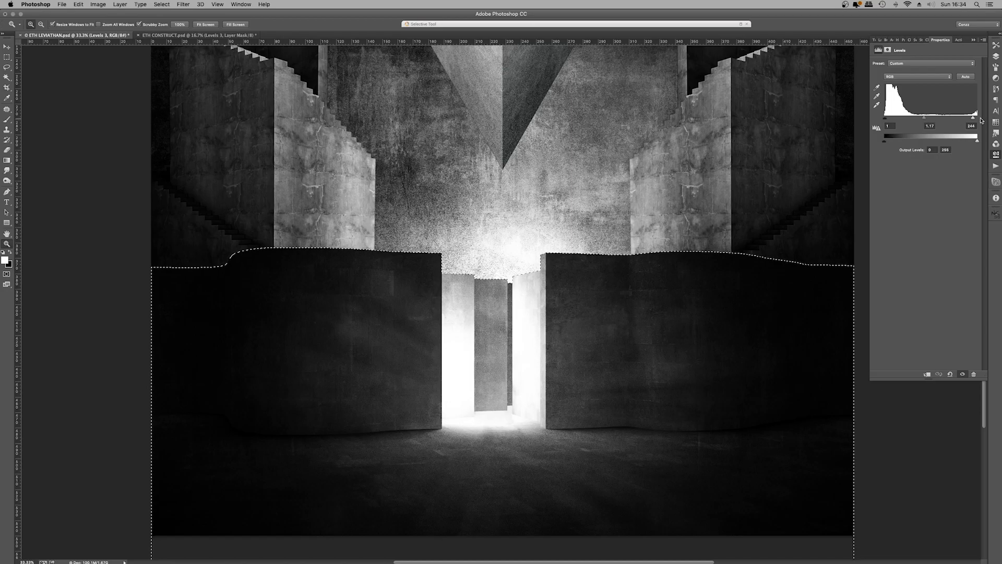
pyautogui.click(996, 55)
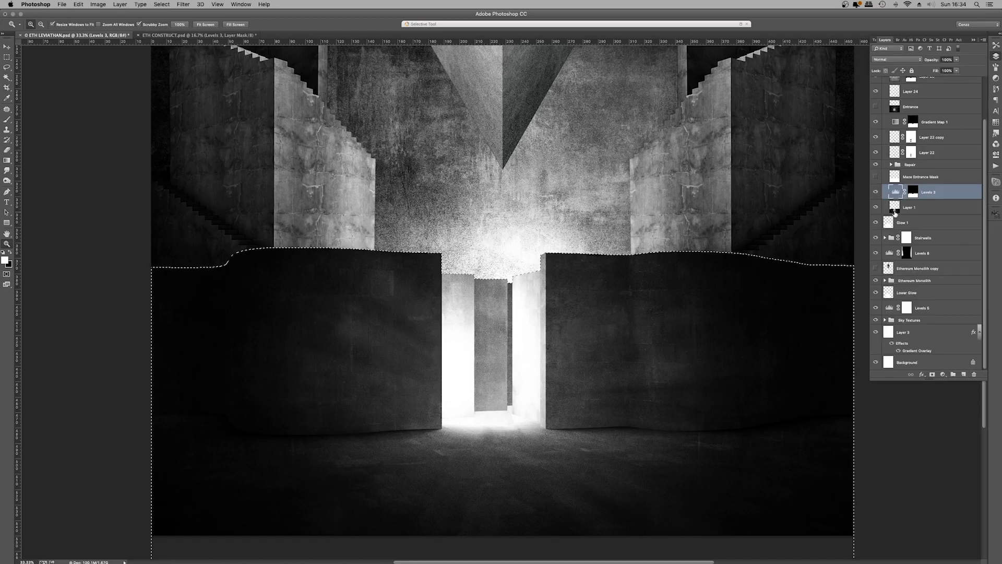
# Step: Compare the scene with Levels 3 and then the base entrance artwork on Layer 1 hidden and shown
pyautogui.click(875, 192)
pyautogui.click(875, 193)
pyautogui.click(876, 207)
pyautogui.click(876, 207)
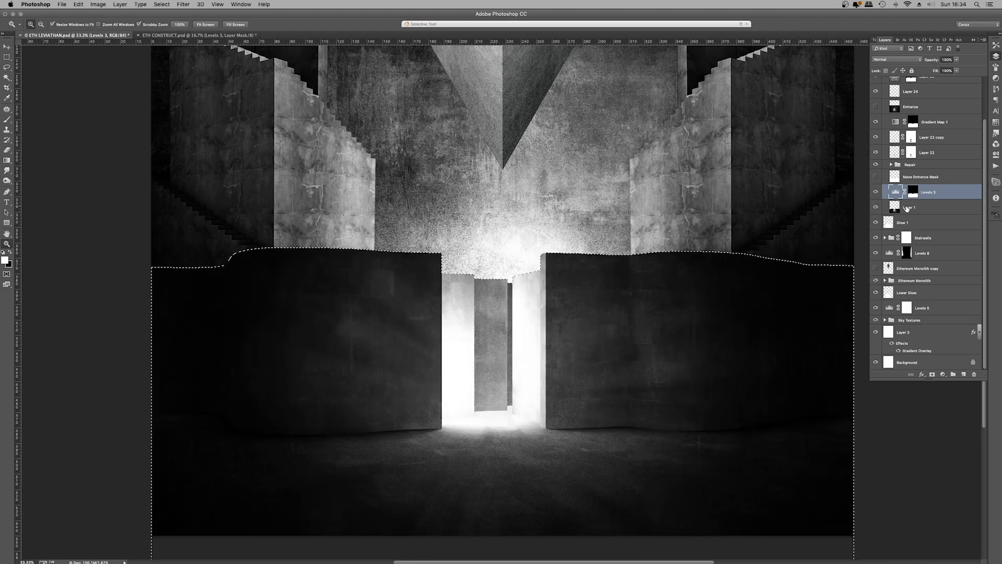
pyautogui.click(884, 209)
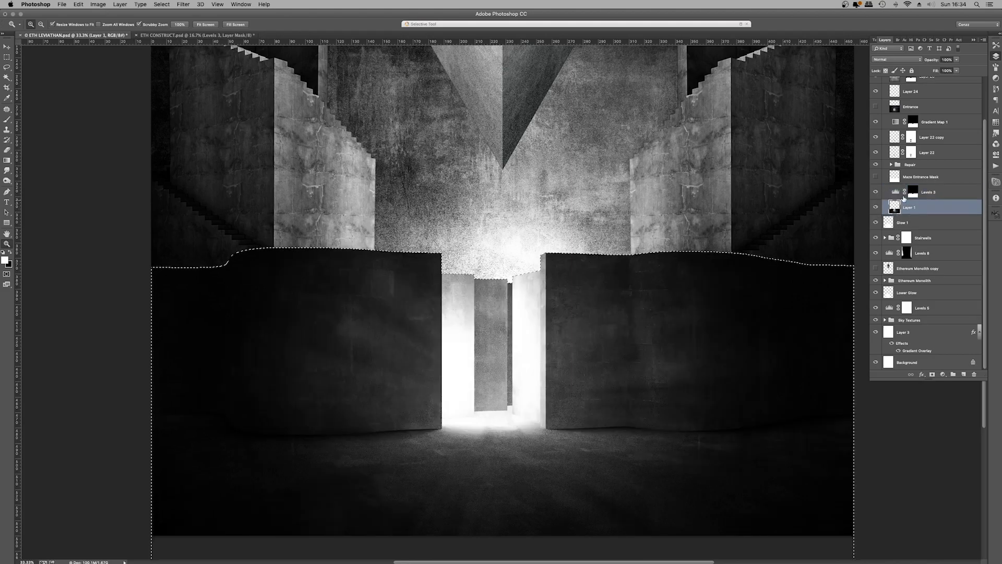
pyautogui.scroll(3, 908, 196)
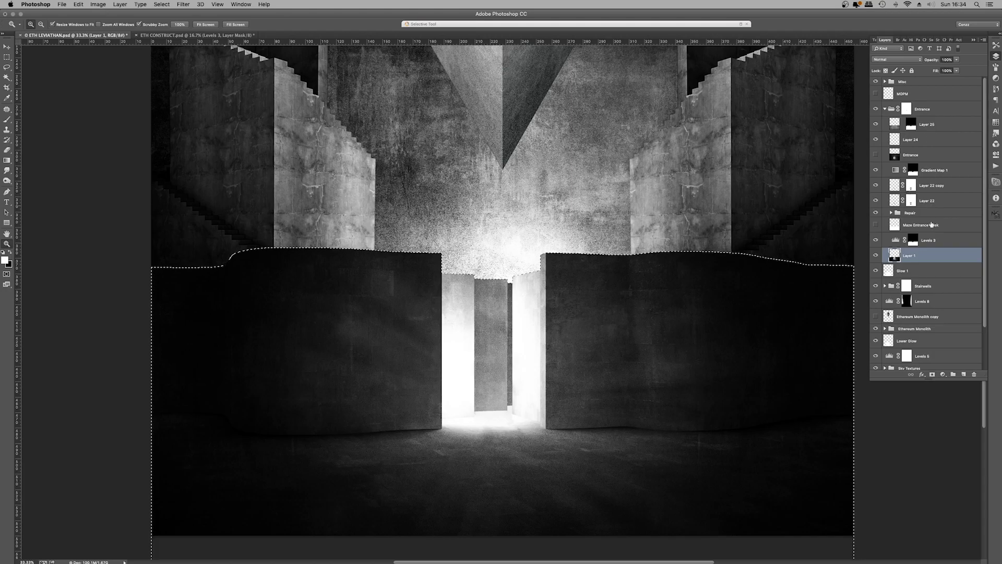
pyautogui.click(876, 252)
pyautogui.click(876, 252)
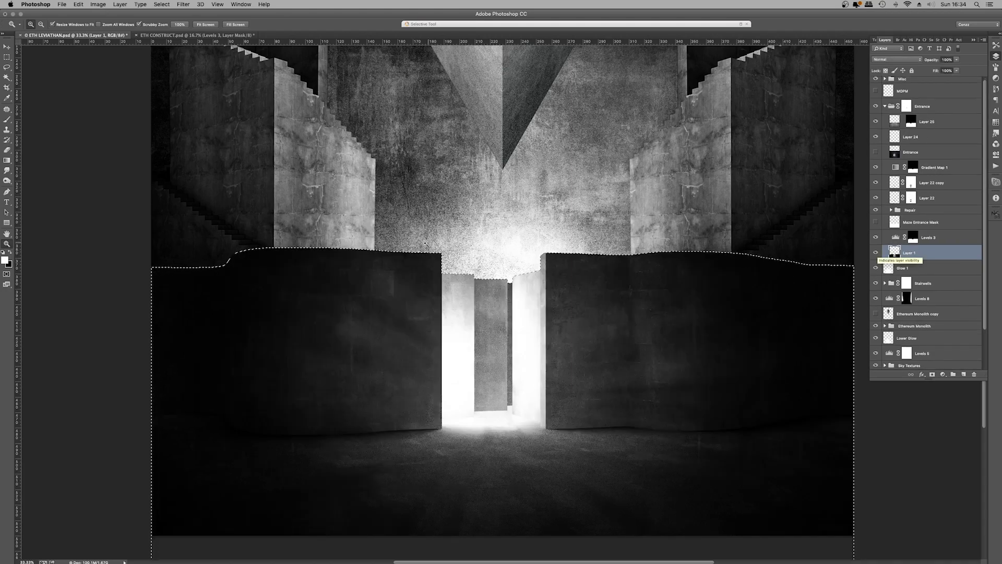
pyautogui.scroll(-3, 908, 254)
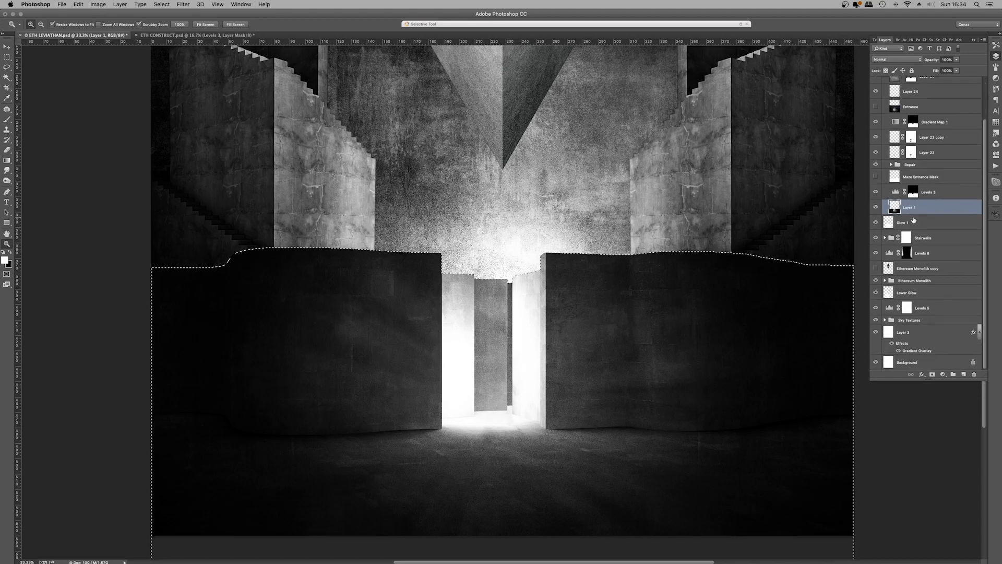
# Step: Clear the selection and compare the light above the entrance with the Glow 1 layer hidden and shown
pyautogui.click(906, 223)
pyautogui.press('super+d')
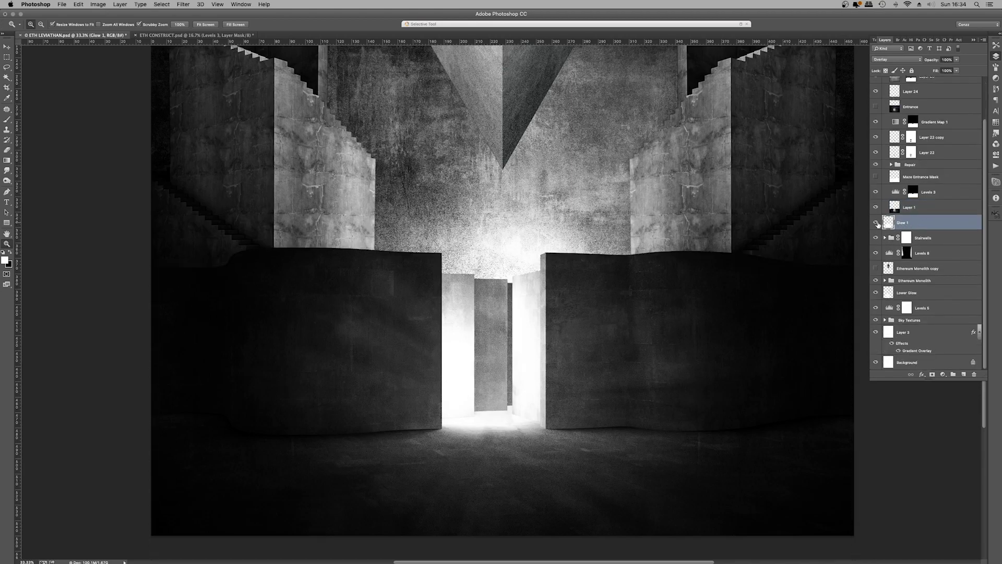
pyautogui.click(876, 223)
pyautogui.click(876, 223)
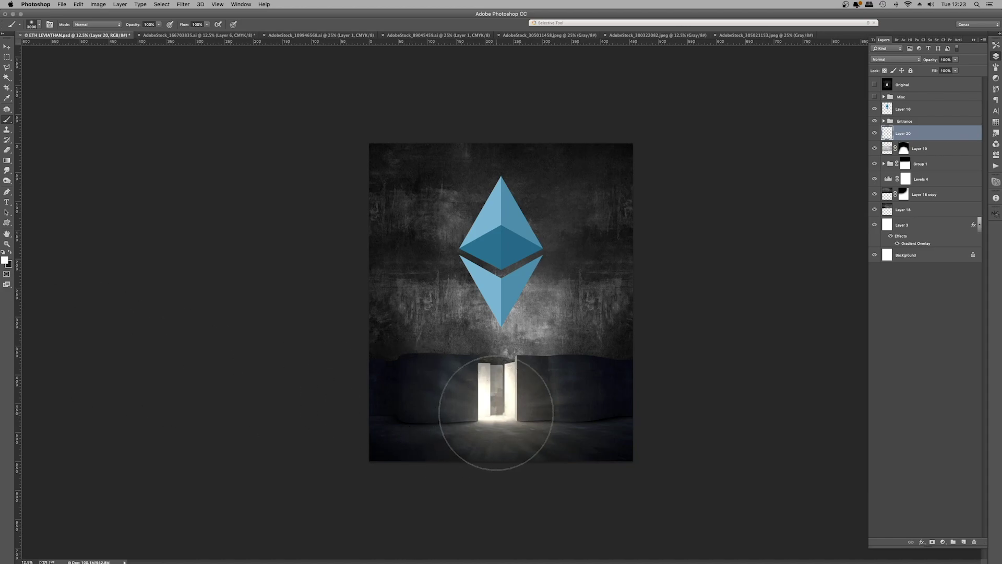
# Step: Build up a white glow behind the entrance on Layer 20 with a very large soft brush
pyautogui.moveTo(496, 412); pyautogui.dragTo(500, 415)
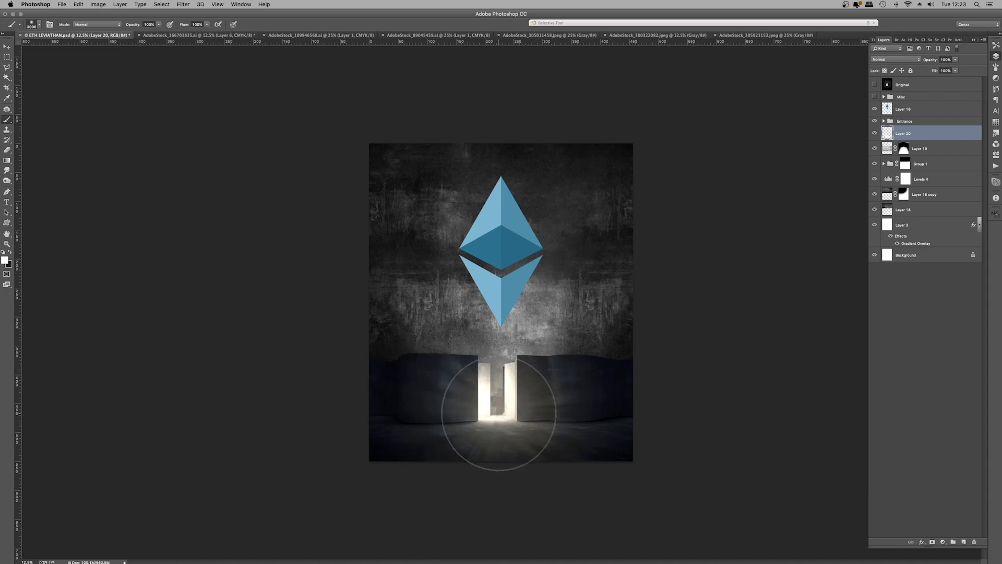
pyautogui.click(501, 417)
pyautogui.click(501, 416)
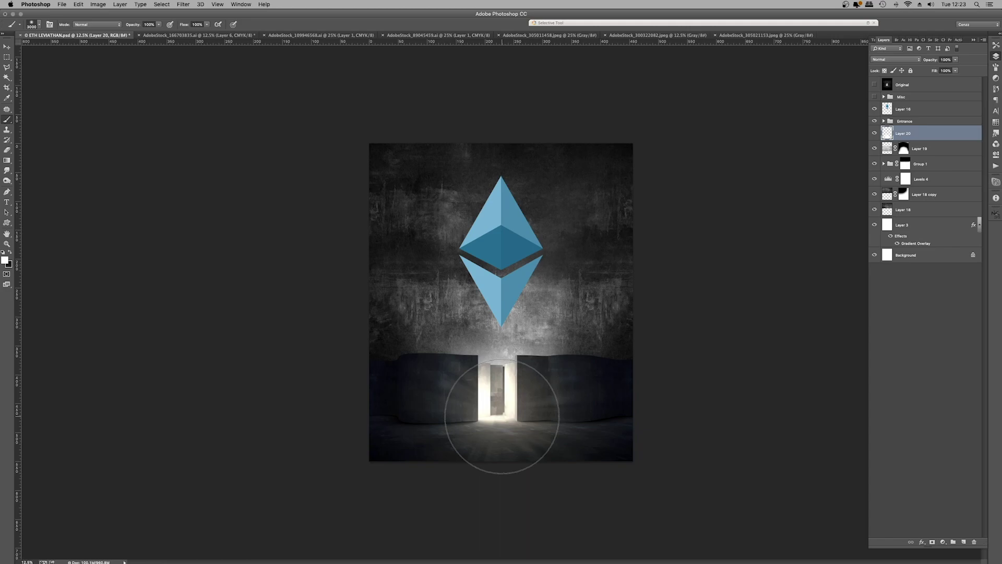
pyautogui.moveTo(501, 417); pyautogui.dragTo(505, 417)
pyautogui.click(505, 417)
pyautogui.click(506, 416)
pyautogui.click(505, 417)
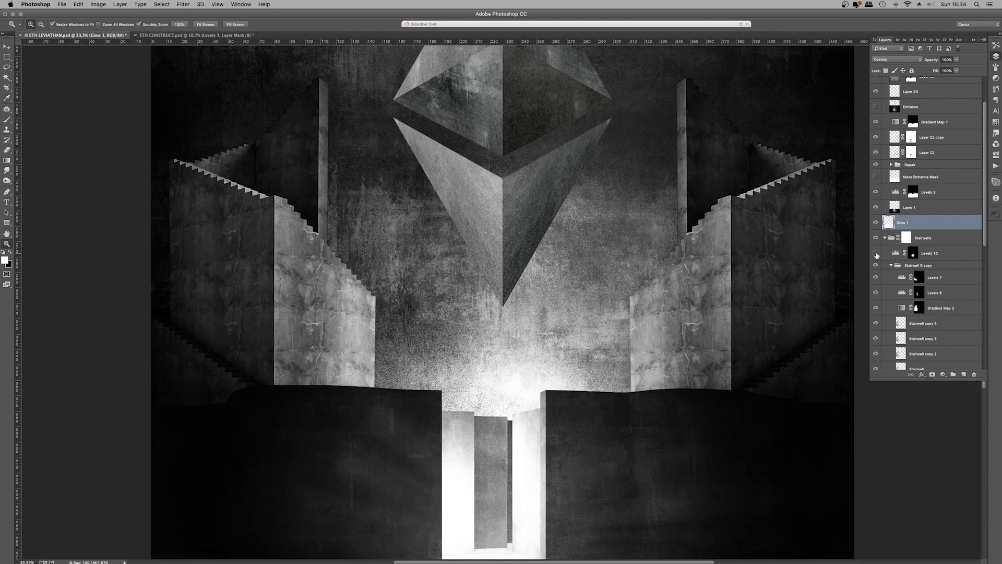
# Step: Toggle the visibility of the Levels 10 adjustment in the Stairwells group
pyautogui.click(876, 255)
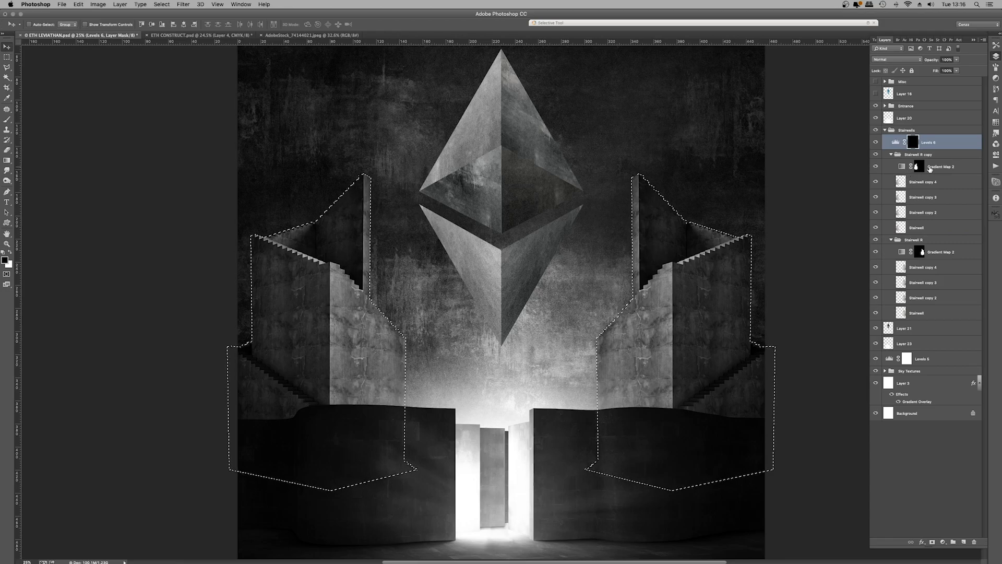
# Step: Paint white on the Levels 6 mask with a reduced soft brush to brighten both stairwells' inner walls facing the light
pyautogui.press('b')
pyautogui.click(11, 253)
pyautogui.click(494, 410)
pyautogui.press('super+z')
pyautogui.press('[')
pyautogui.press('[')
pyautogui.press('[')
pyautogui.press('[')
pyautogui.press('[')
pyautogui.press('[')
pyautogui.press('[')
pyautogui.press('[')
pyautogui.press('[')
pyautogui.press('[')
pyautogui.press('[')
pyautogui.press('[')
pyautogui.press('[')
pyautogui.press('[')
pyautogui.moveTo(550, 430); pyautogui.dragTo(588, 282)
pyautogui.moveTo(425, 396)
pyautogui.mouseDown()
pyautogui.moveTo(436, 280)
pyautogui.moveTo(459, 409)
pyautogui.moveTo(434, 445)
pyautogui.mouseUp()
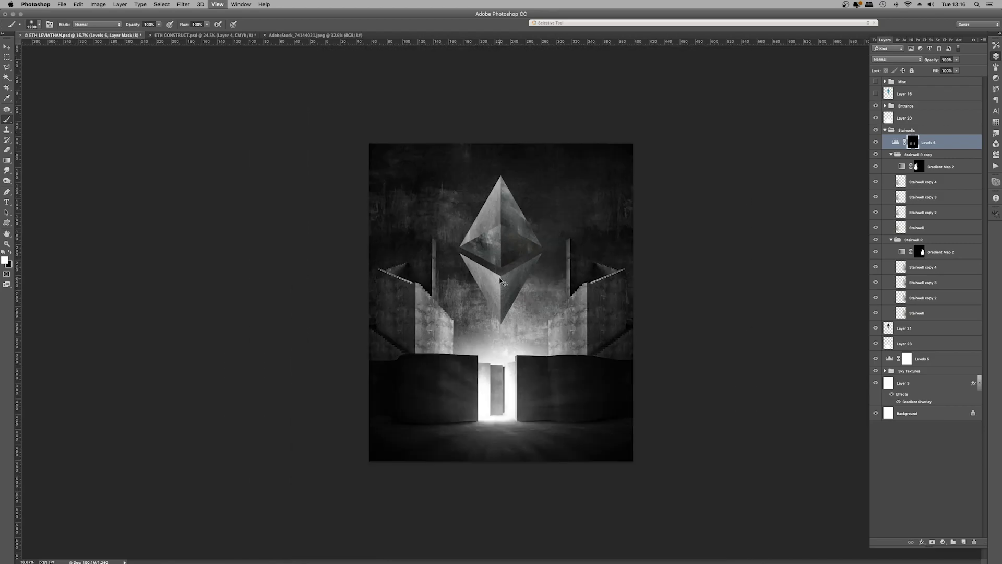
# Step: Set the Levels 7 midtones to about 0.79, invert its mask, and load both stairwell gradient map masks as a selection
pyautogui.hotkey('ctrl', '+')
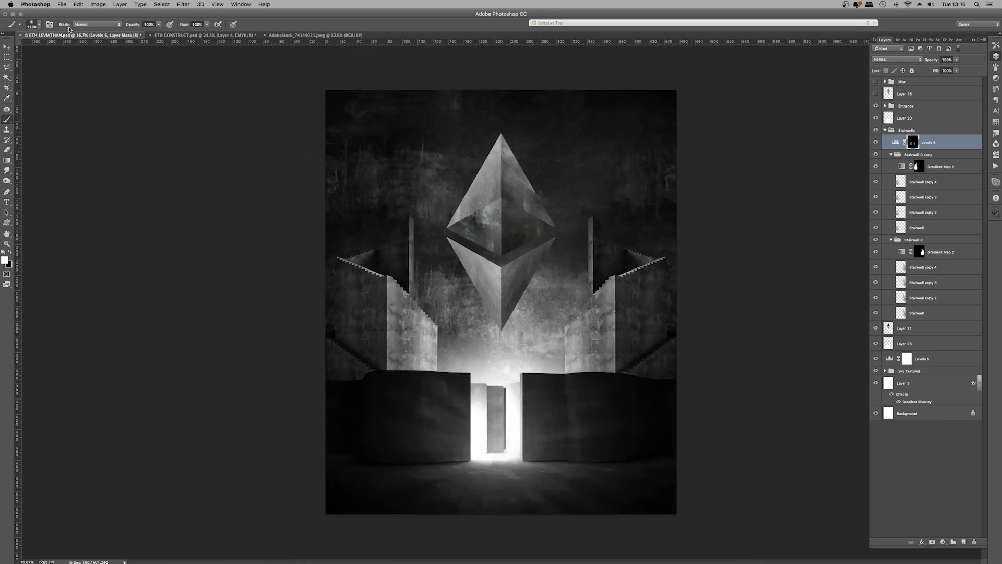
pyautogui.moveTo(931, 118); pyautogui.dragTo(939, 119)
pyautogui.click(995, 56)
pyautogui.press('super+i')
pyautogui.keyDown('super'); pyautogui.click(918, 182); pyautogui.keyUp('super')
pyautogui.keyDown('shift'); pyautogui.keyDown('super'); pyautogui.click(918, 267); pyautogui.keyUp('super'); pyautogui.keyUp('shift')
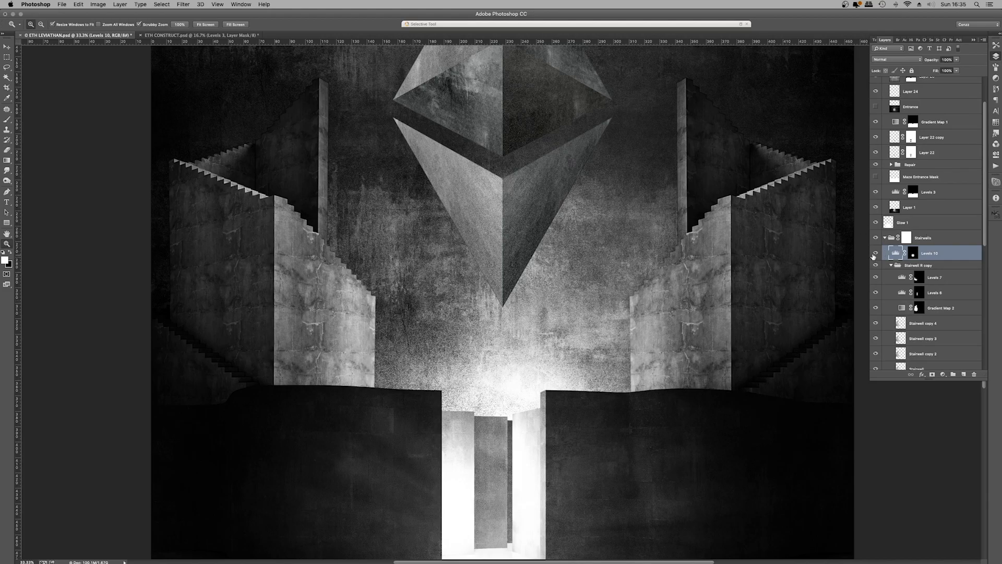
# Step: Compare the scene with the Levels 10 and Levels 7 adjustments hidden and shown
pyautogui.click(876, 256)
pyautogui.click(876, 256)
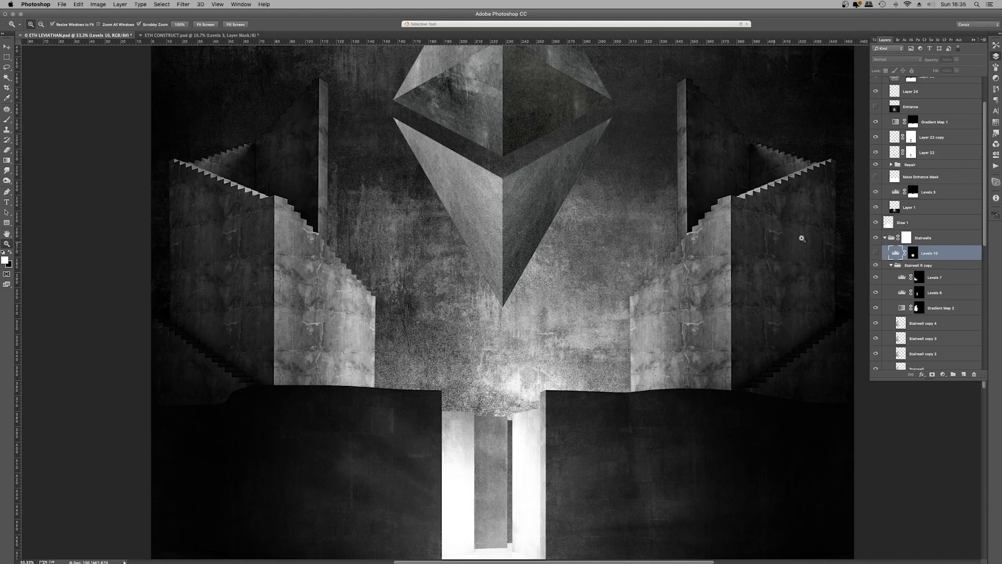
pyautogui.click(876, 254)
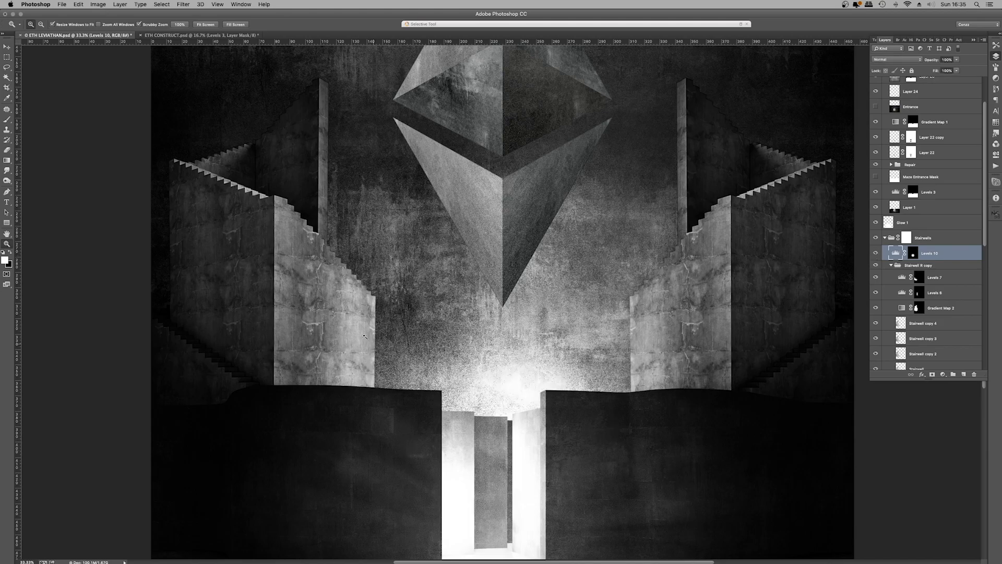
pyautogui.scroll(-1, 875, 269)
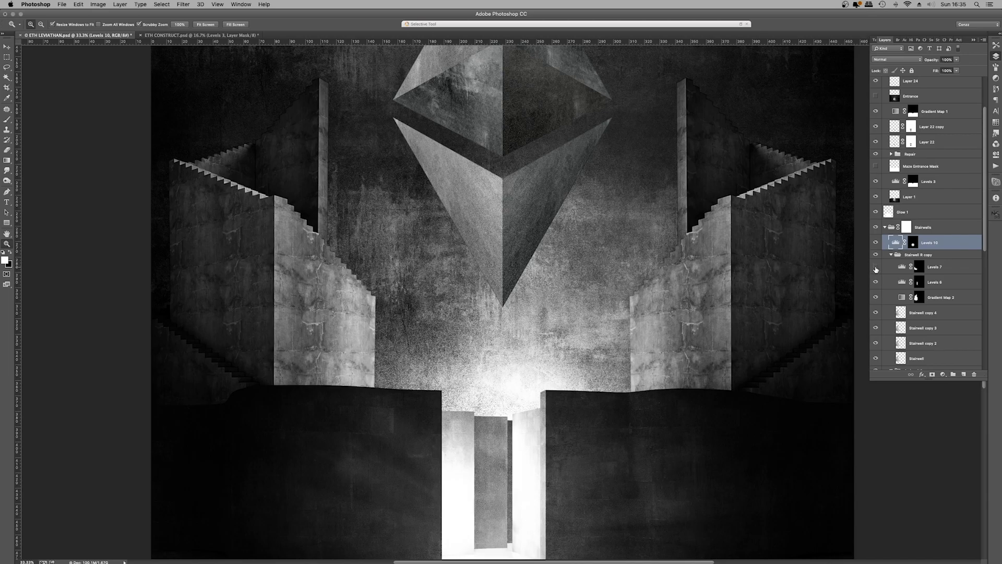
pyautogui.click(876, 267)
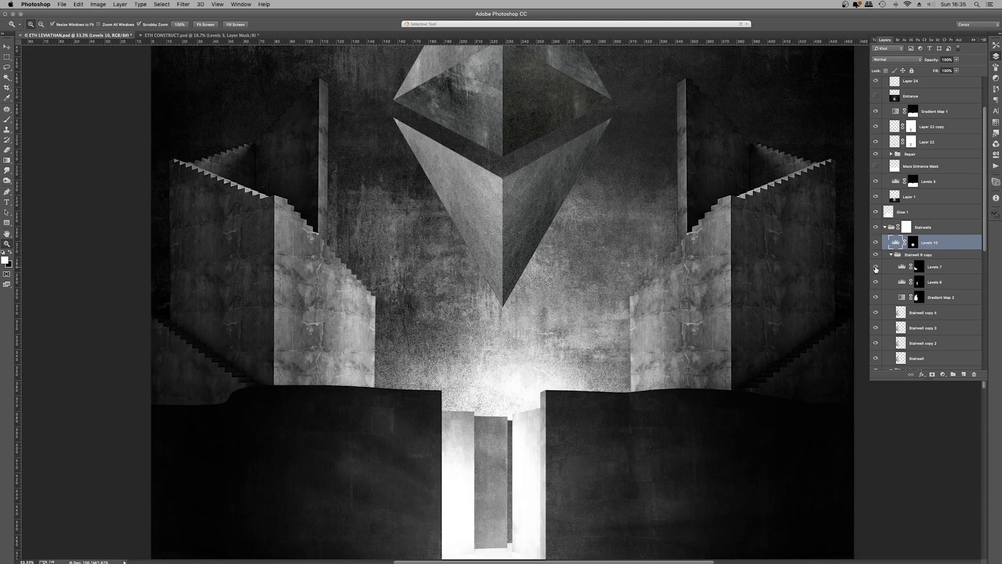
pyautogui.click(875, 267)
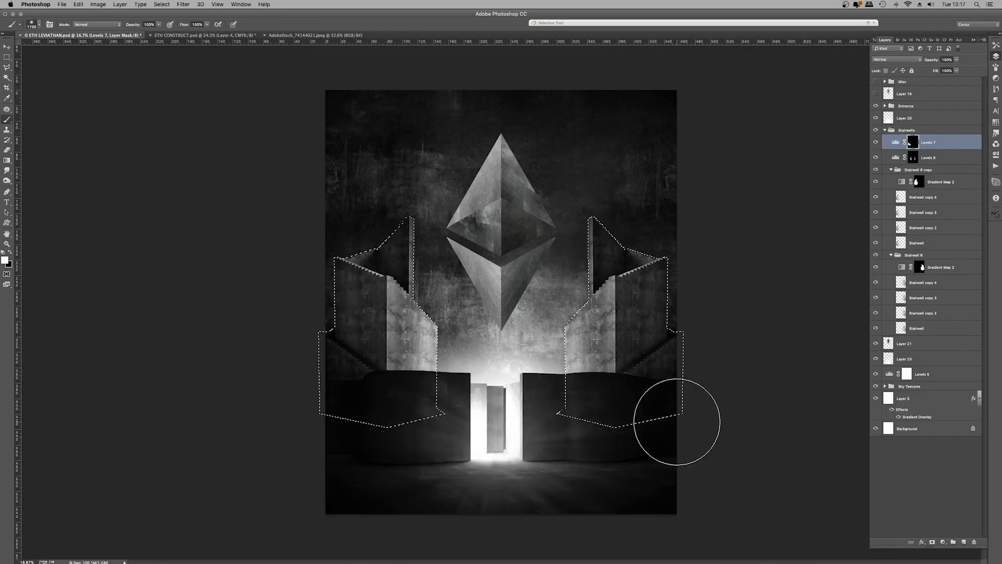
# Step: Paint the lower stairwell areas into the Levels 7 mask, set the adjustment to Multiply, and reduce the brush size
pyautogui.moveTo(677, 421); pyautogui.dragTo(646, 423)
pyautogui.click(896, 60)
pyautogui.click(887, 90)
pyautogui.press('x')
pyautogui.press('[')
pyautogui.press('[')
pyautogui.press('[')
pyautogui.press('[')
pyautogui.press('[')
pyautogui.press('[')
pyautogui.press('[')
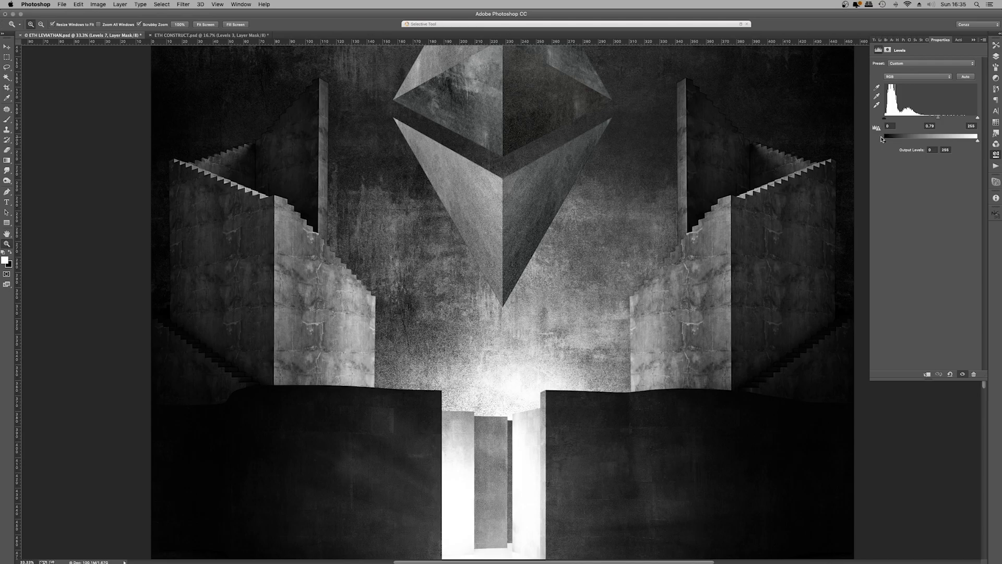
# Step: Compare the brightness of the inner stairwell walls with the Levels 6 adjustment hidden and shown
pyautogui.click(995, 56)
pyautogui.scroll(-2, 906, 232)
pyautogui.click(876, 243)
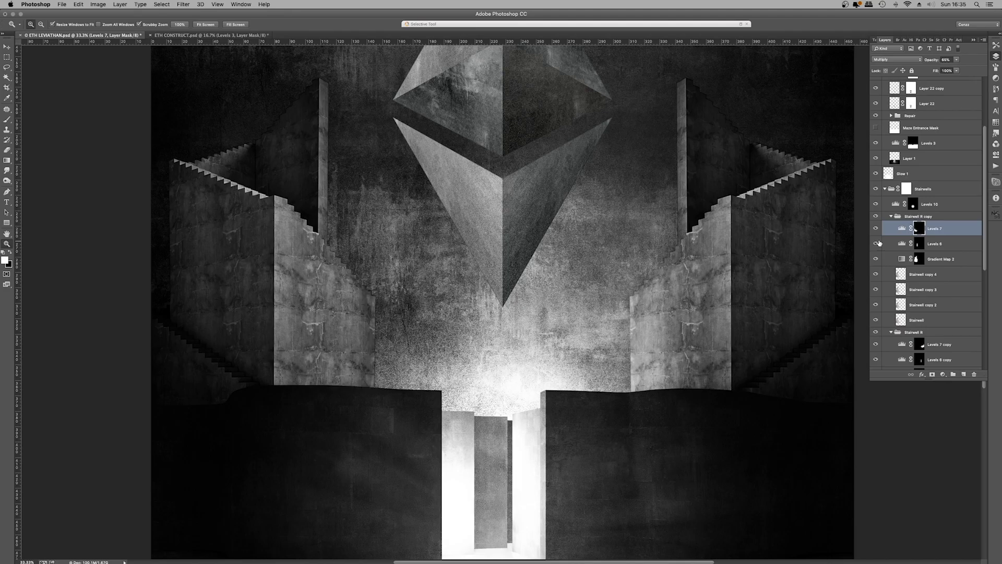
pyautogui.rightClick(594, 233)
pyautogui.click(941, 255)
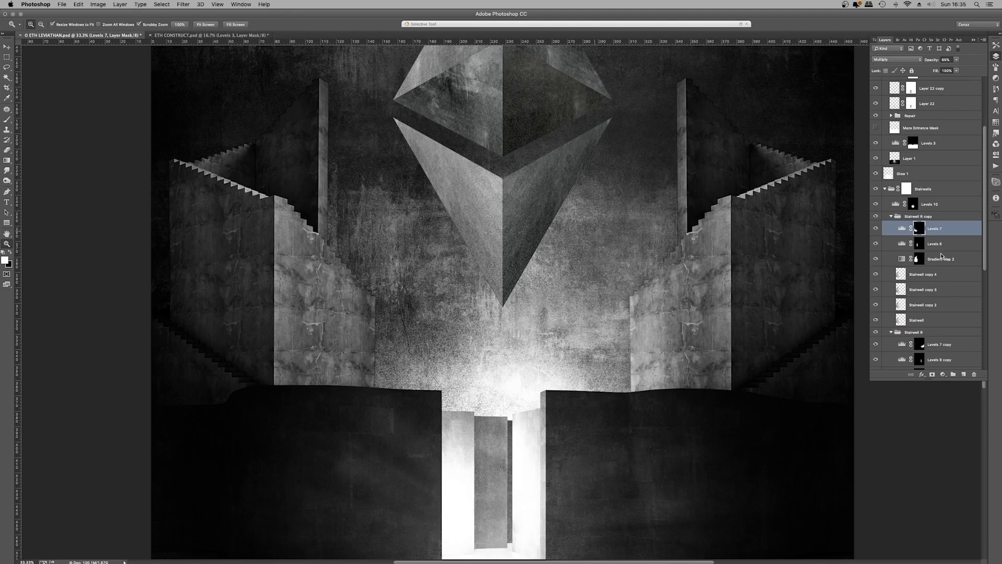
pyautogui.press('super+minus')
pyautogui.click(875, 244)
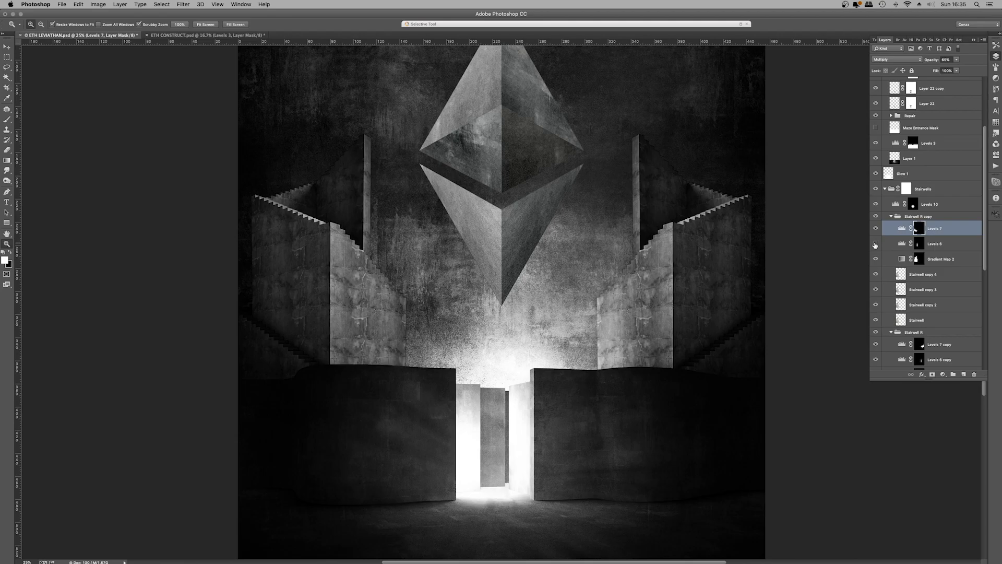
# Step: Select the Levels 6 mask and examine the left stairwell's inner wall up close with the adjustment toggled
pyautogui.click(875, 244)
pyautogui.click(913, 246)
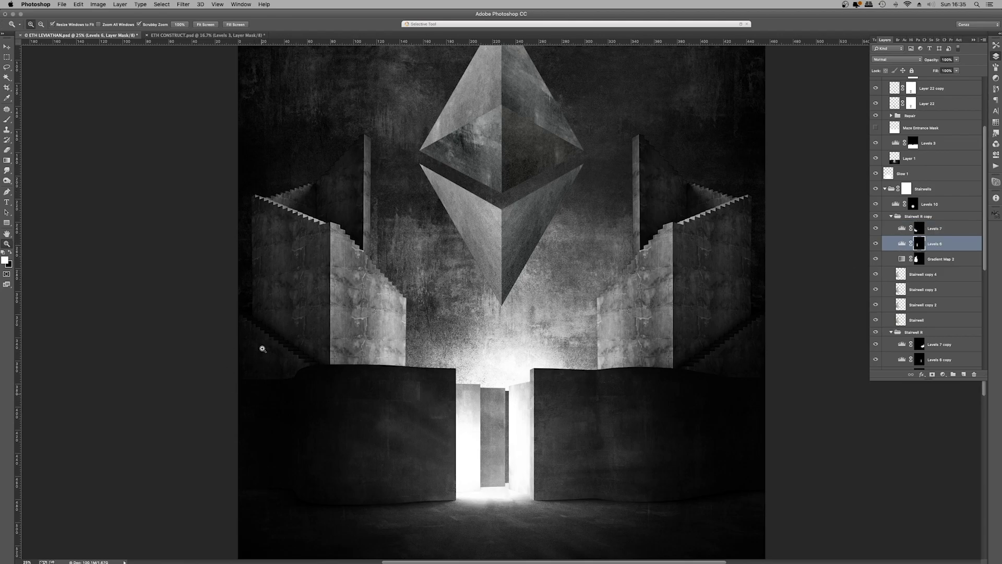
pyautogui.click(288, 301)
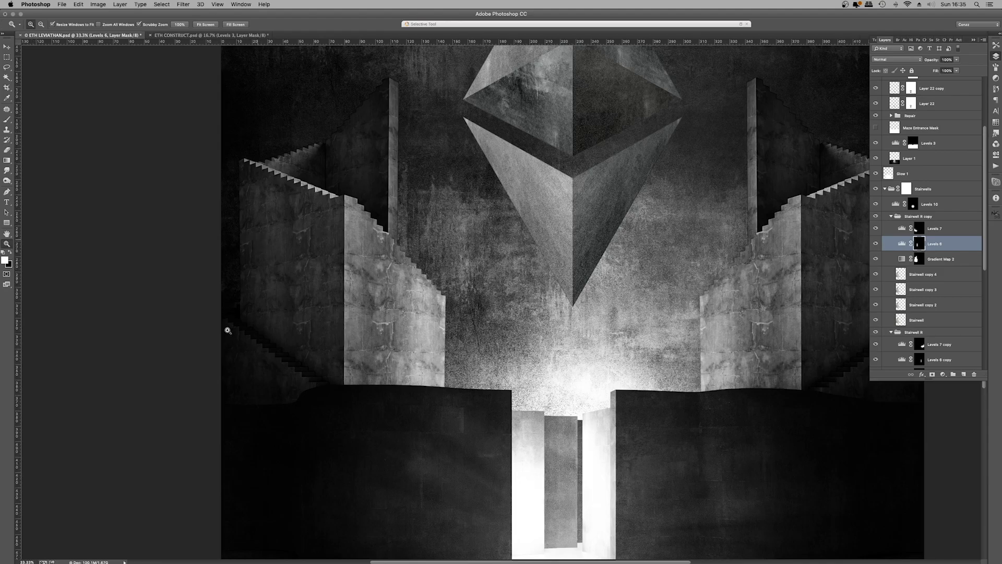
pyautogui.click(875, 244)
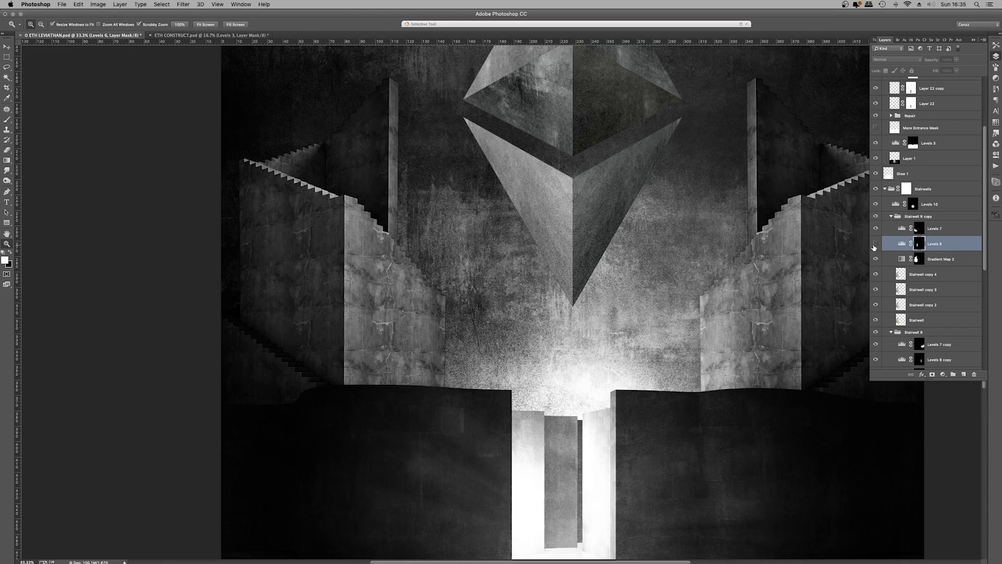
# Step: Compare the colour of the left stairwell with the Gradient Map 2 adjustment hidden and shown
pyautogui.click(875, 259)
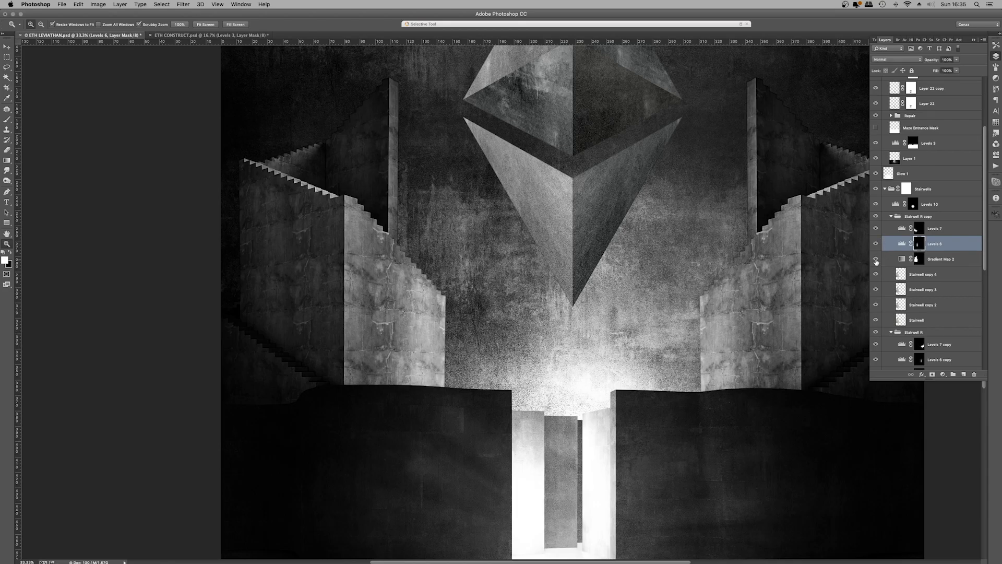
pyautogui.click(876, 261)
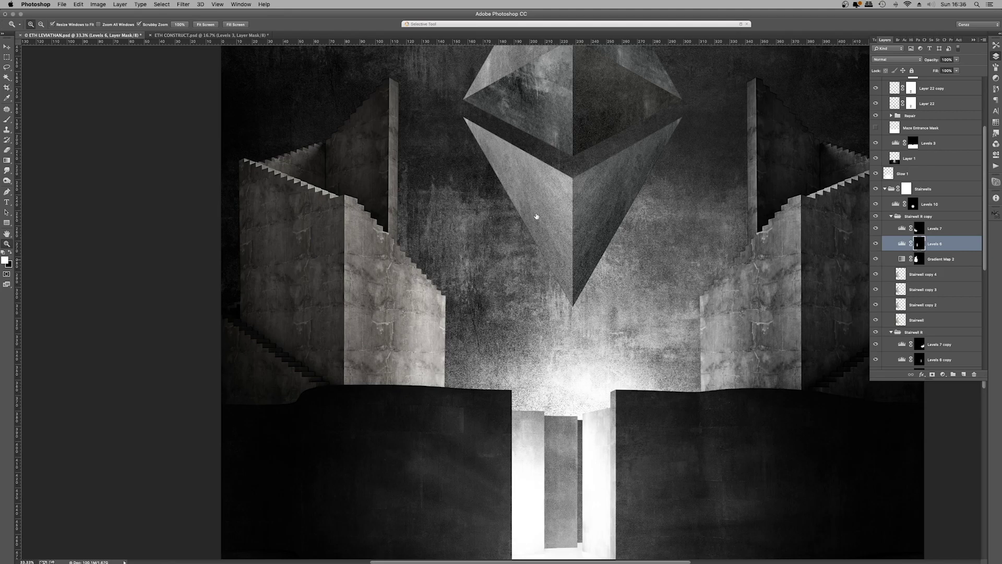
pyautogui.rightClick(537, 211)
pyautogui.click(548, 218)
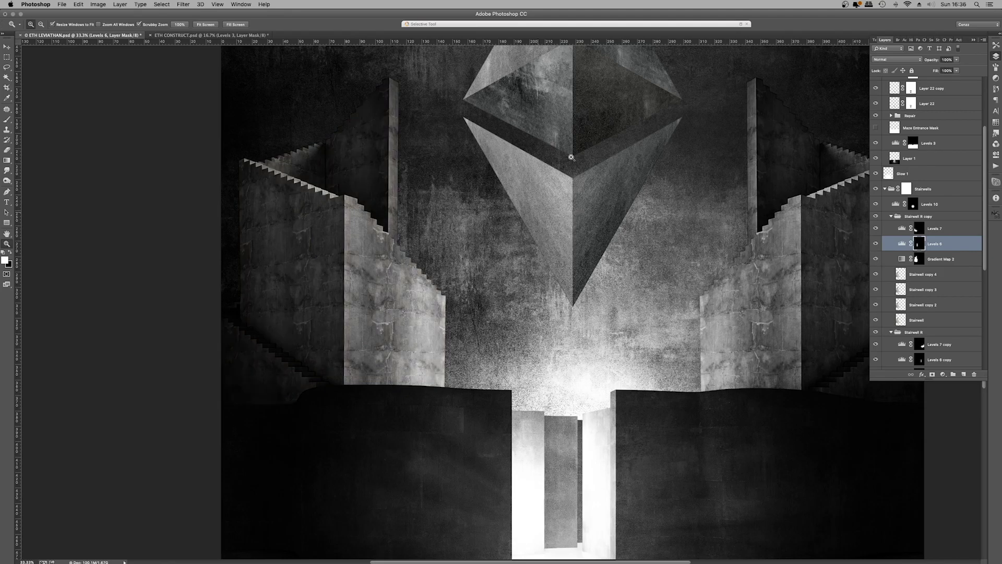
pyautogui.press('super+0')
pyautogui.rightClick(566, 145)
pyautogui.click(579, 203)
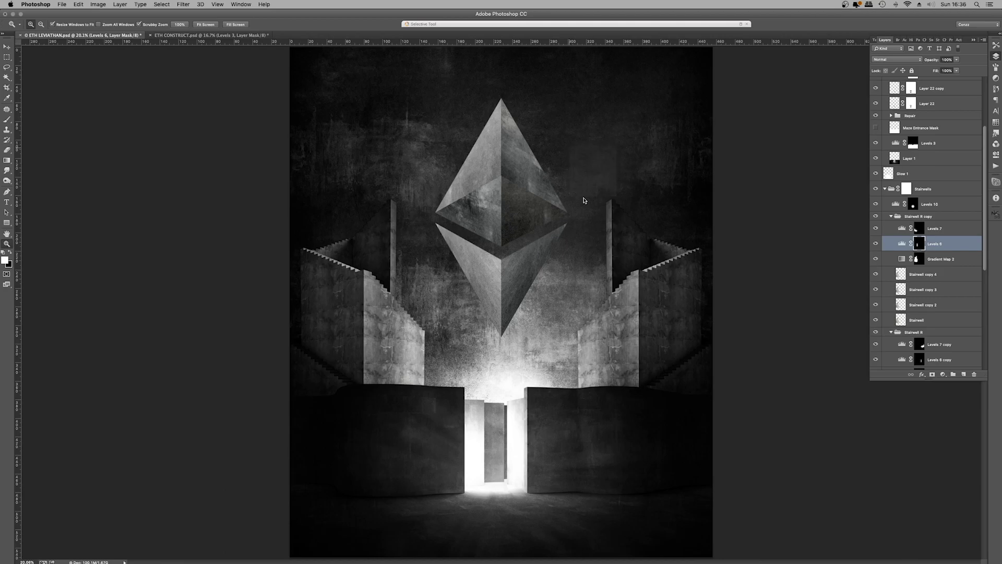
pyautogui.click(523, 277)
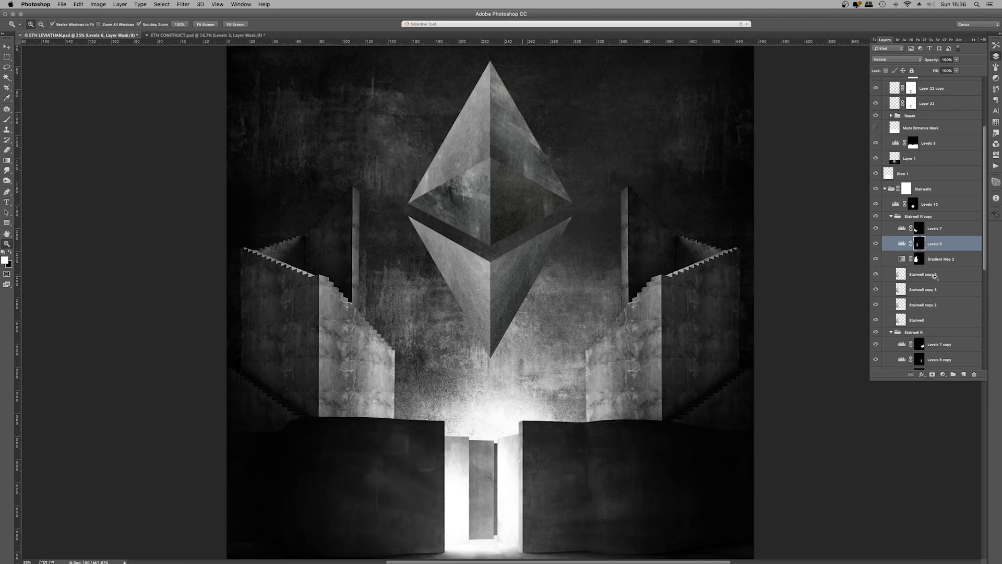
pyautogui.click(876, 260)
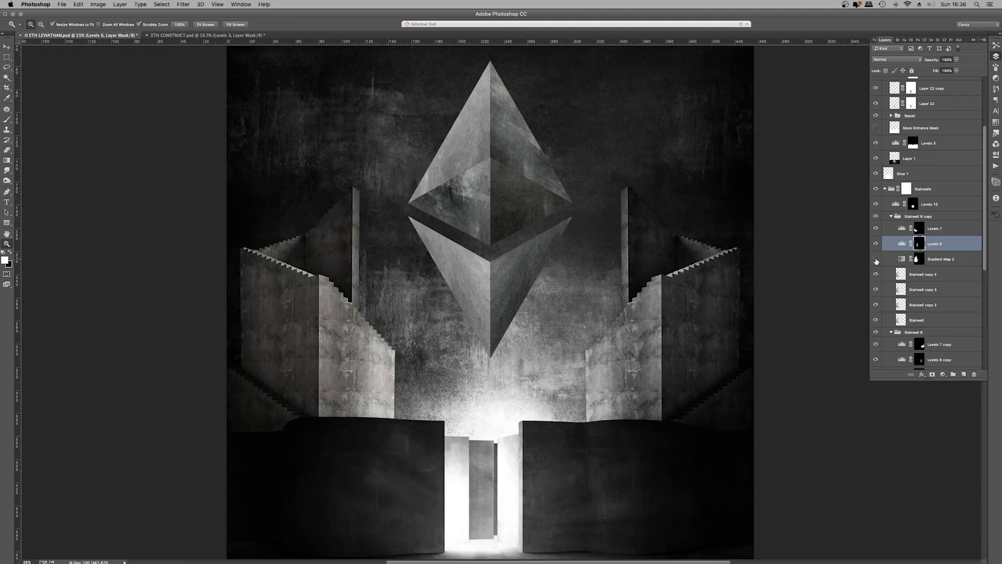
pyautogui.click(876, 260)
# Step: Look through the stacked stairwell layers beneath Gradient Map 2, from Stairwell copy 4 to the base Stairwell layer
pyautogui.click(913, 276)
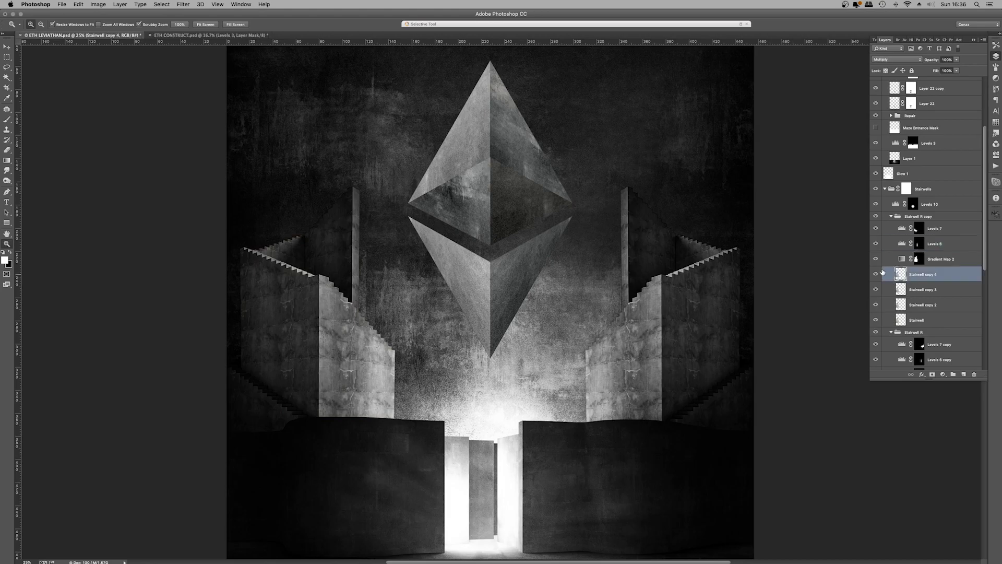
pyautogui.scroll(-1, 926, 290)
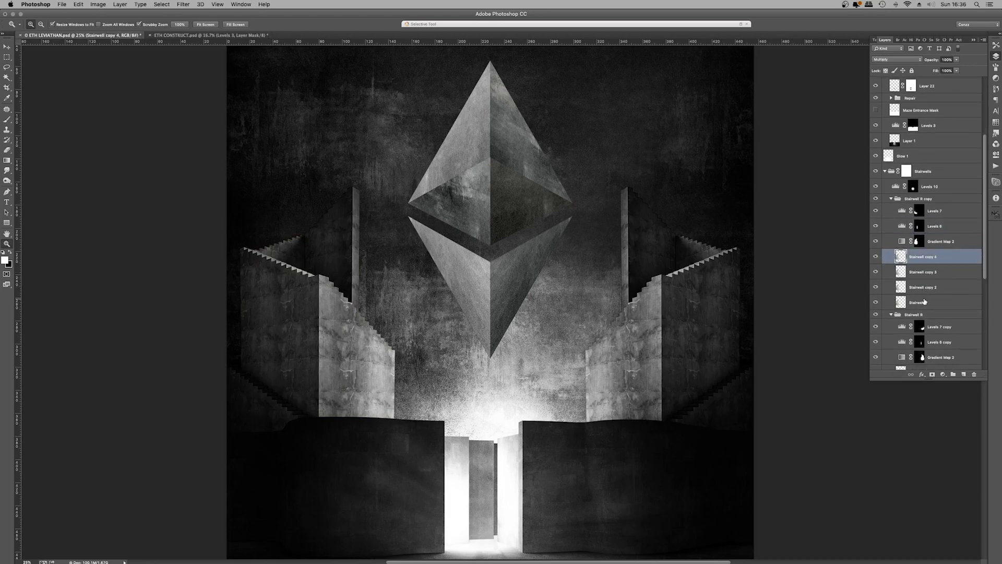
pyautogui.click(924, 302)
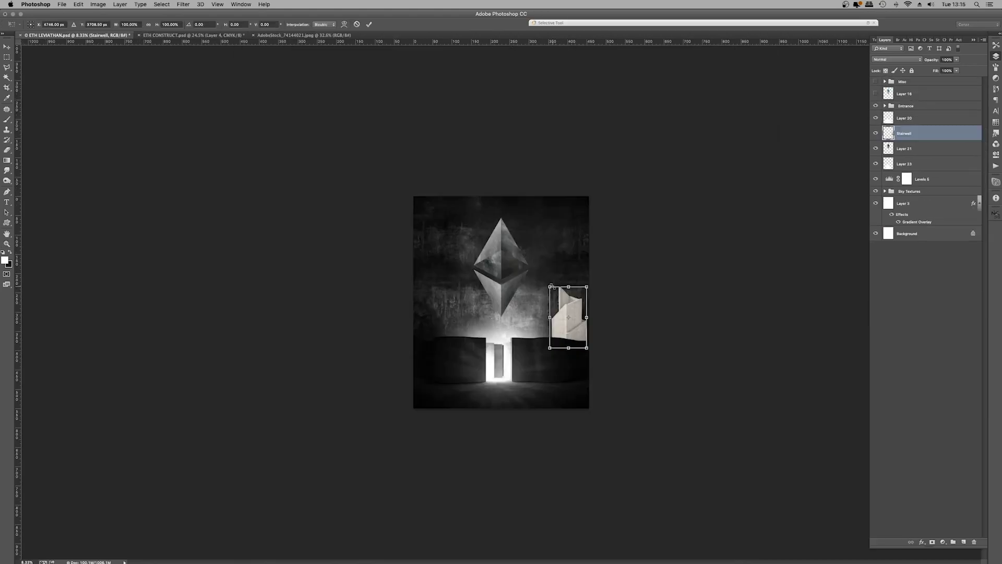
# Step: Enlarge the stairwell image so it rises behind the right-hand maze wall, and apply the transformation
pyautogui.moveTo(551, 286)
pyautogui.mouseDown()
pyautogui.moveTo(510, 240)
pyautogui.moveTo(544, 288)
pyautogui.moveTo(569, 286)
pyautogui.mouseUp()
pyautogui.press('Return')
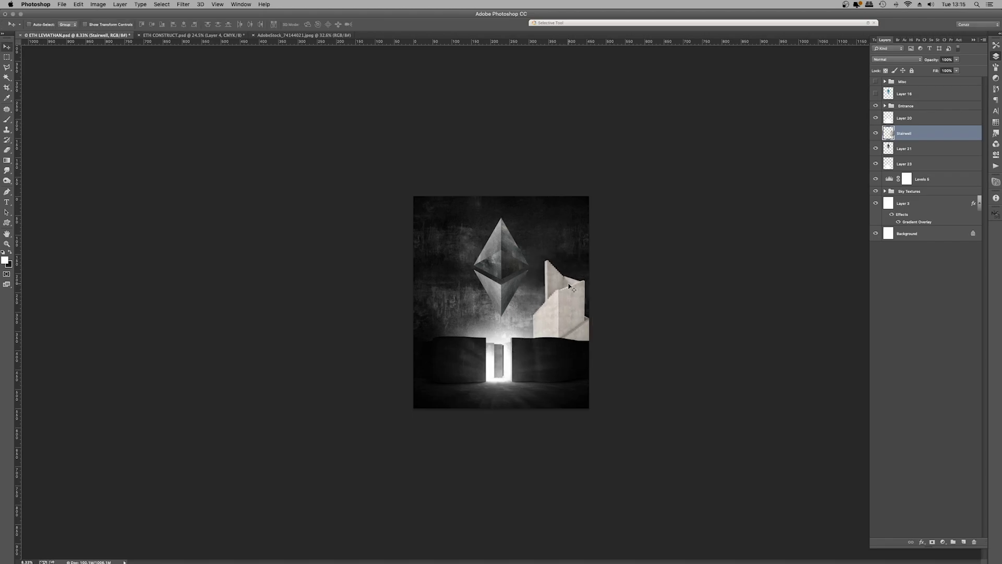
pyautogui.press('super+plus')
pyautogui.press('super+plus')
pyautogui.press('super+plus')
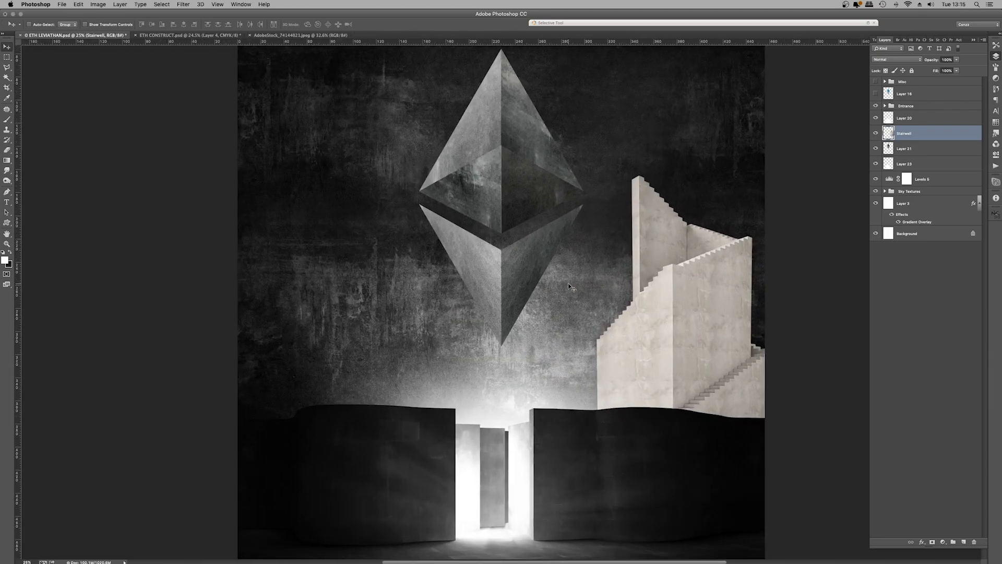
# Step: Duplicate the Stairwell layer, set the copy to Multiply, duplicate it twice more, and load the stairwell outline as a selection
pyautogui.press('super+j')
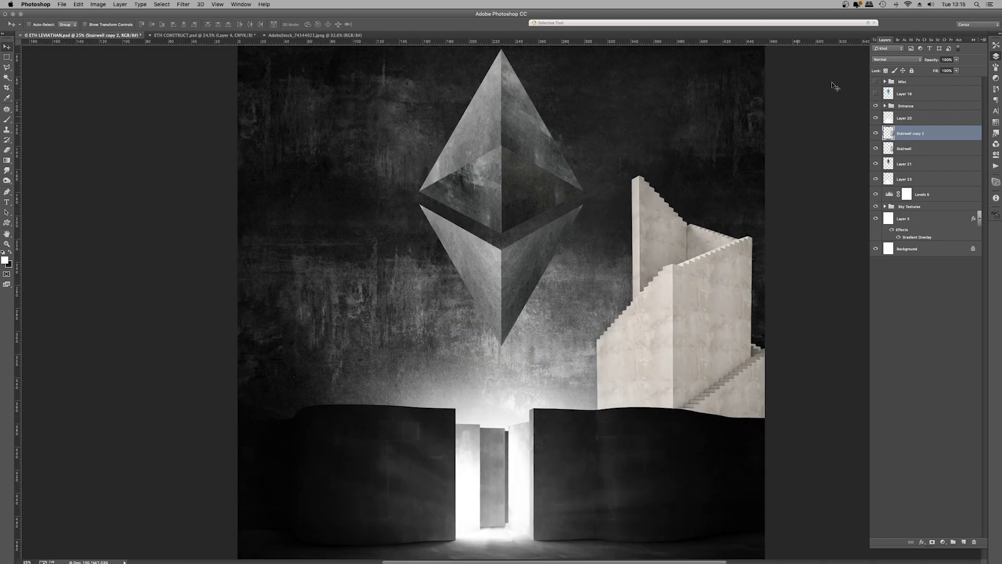
pyautogui.click(880, 60)
pyautogui.click(880, 82)
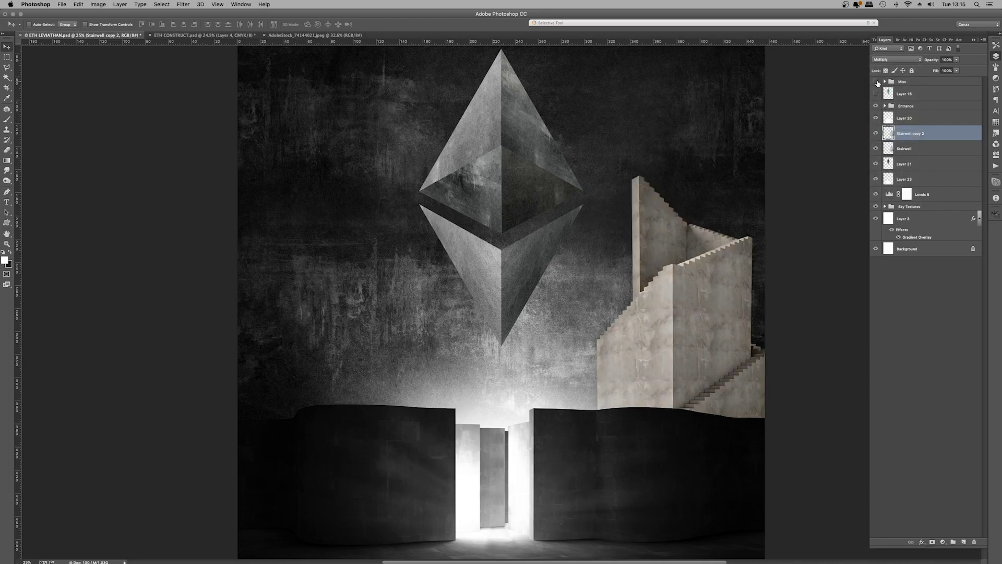
pyautogui.press('super+j')
pyautogui.press('super+j')
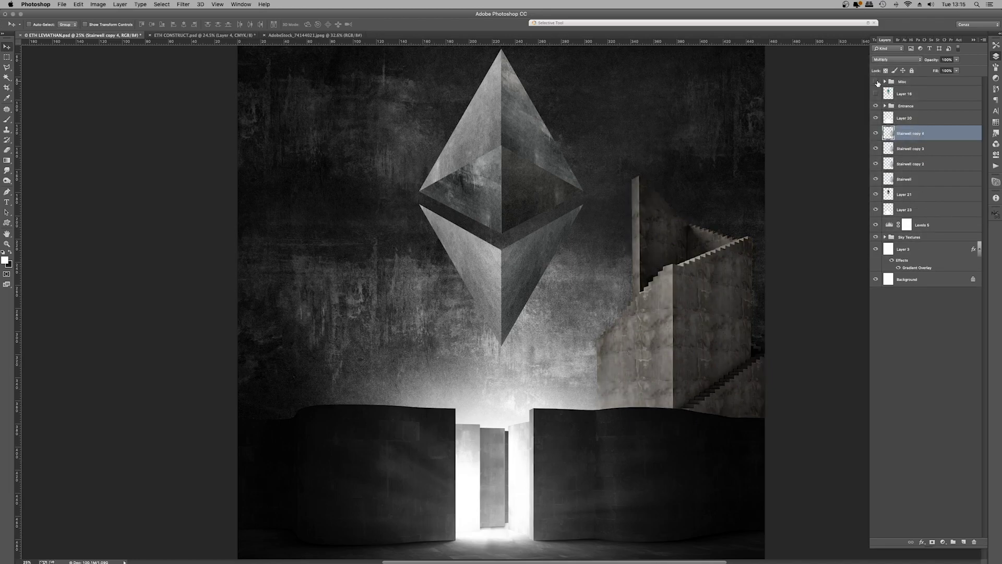
pyautogui.keyDown('super'); pyautogui.click(886, 136); pyautogui.keyUp('super')
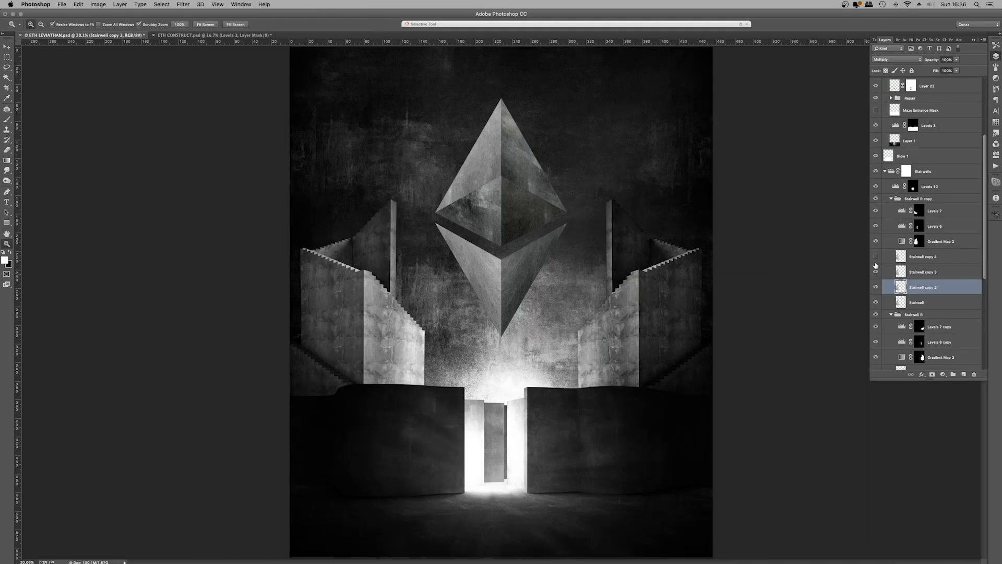
# Step: Check the stairwell with Stairwell copy 4 hidden and shown, and collapse its group and the Stairwells group
pyautogui.click(876, 256)
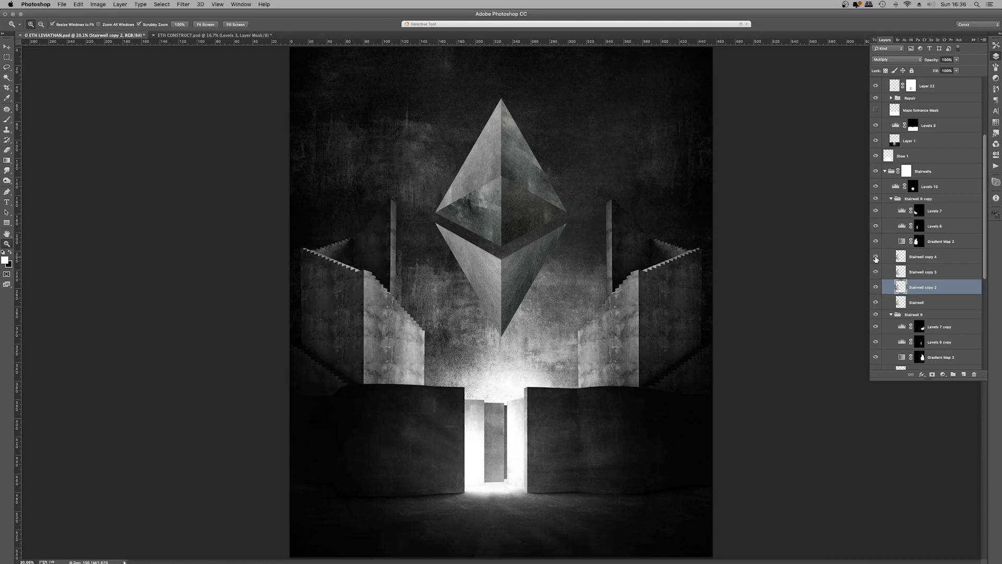
pyautogui.click(948, 259)
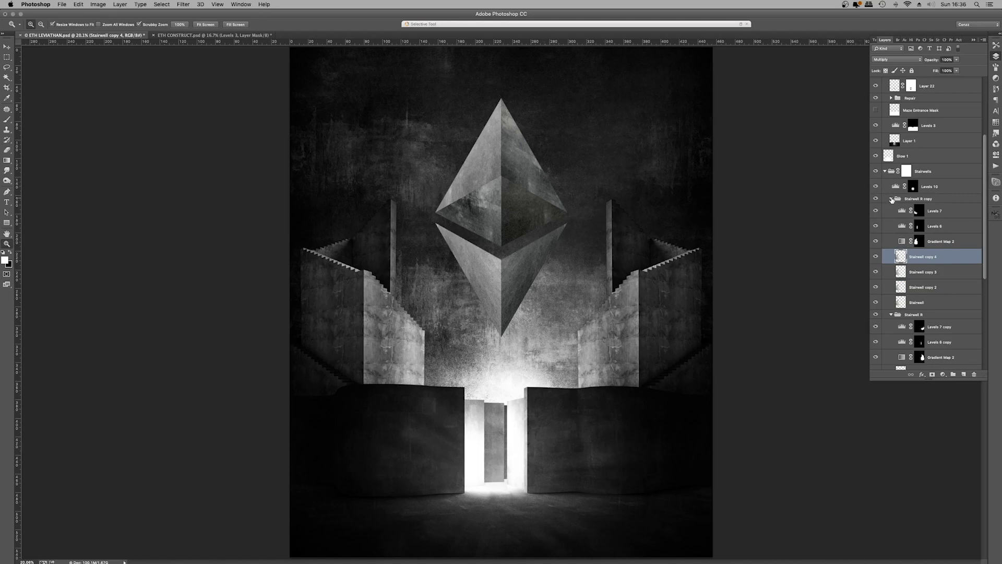
pyautogui.click(891, 199)
pyautogui.click(885, 171)
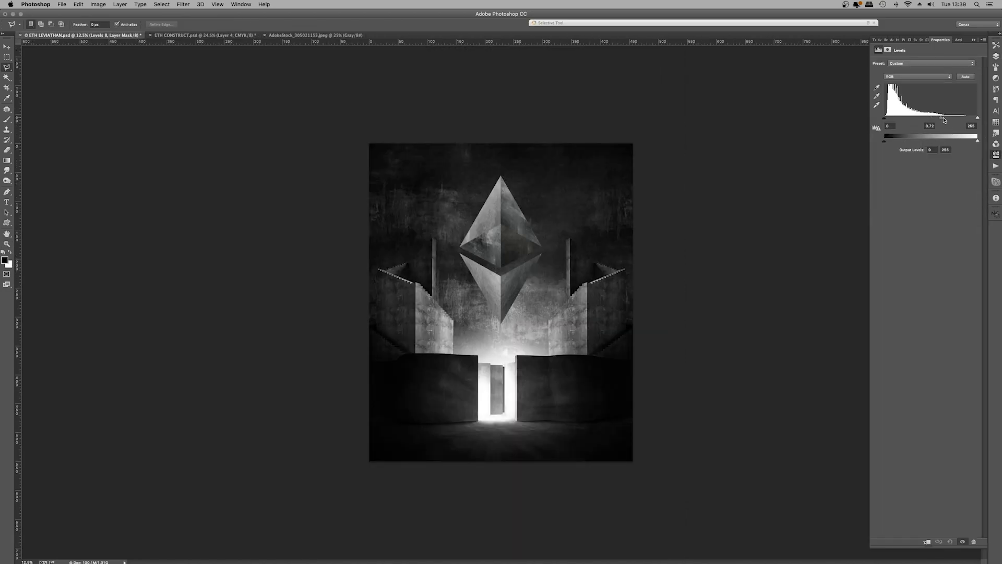
# Step: Darken the scene behind the stairwells with the Levels 8 adjustment and invert its mask
pyautogui.moveTo(943, 120); pyautogui.dragTo(943, 120)
pyautogui.click(997, 55)
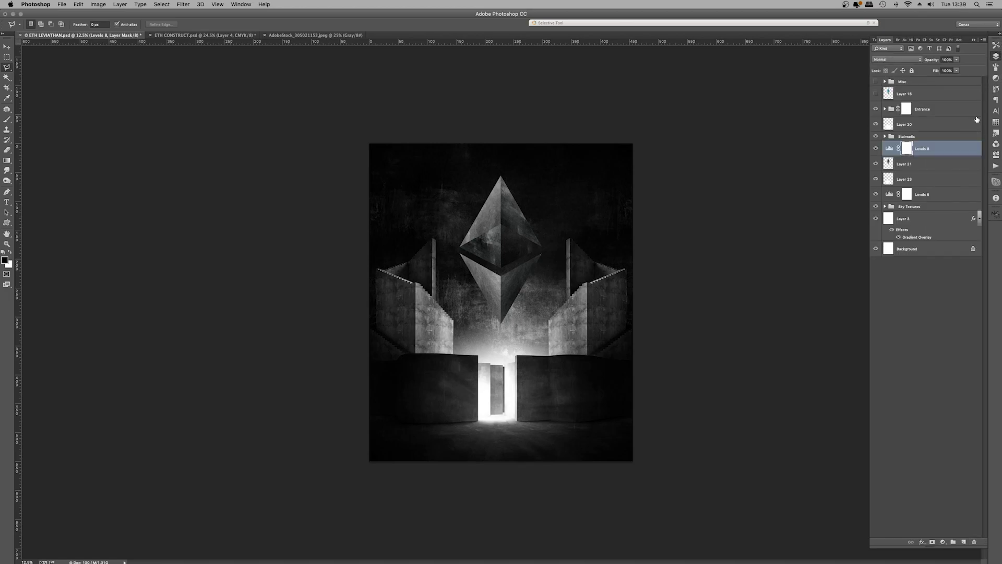
pyautogui.press('super+i')
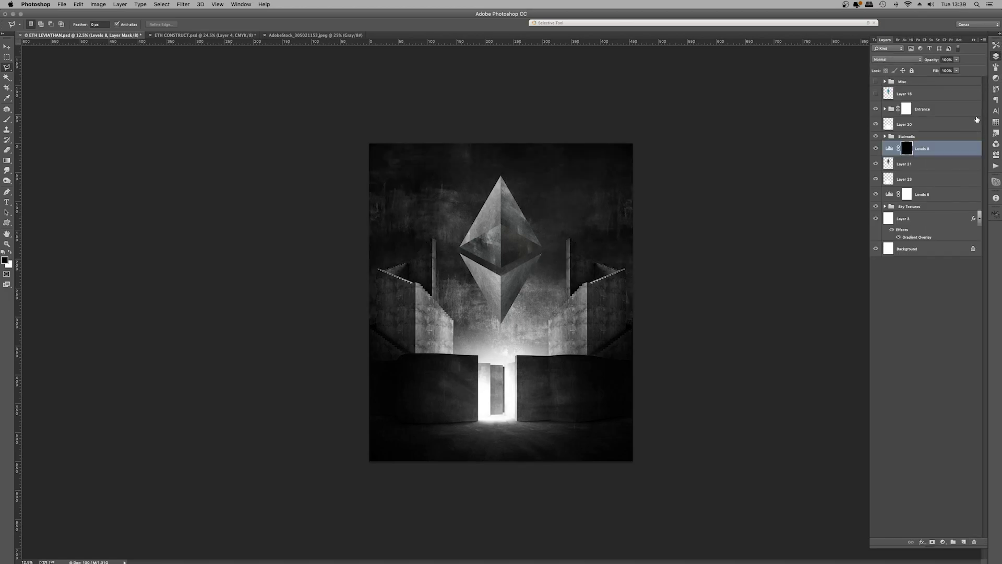
# Step: Enlarge a white brush to 2000 and paint the outer edge of the artwork into the Levels 8 mask
pyautogui.click(6, 121)
pyautogui.press('x')
pyautogui.press(']')
pyautogui.press(']')
pyautogui.press(']')
pyautogui.press(']')
pyautogui.press(']')
pyautogui.press(']')
pyautogui.press(']')
pyautogui.press(']')
pyautogui.press(']')
pyautogui.press(']')
pyautogui.press(']')
pyautogui.press(']')
pyautogui.press(']')
pyautogui.press(']')
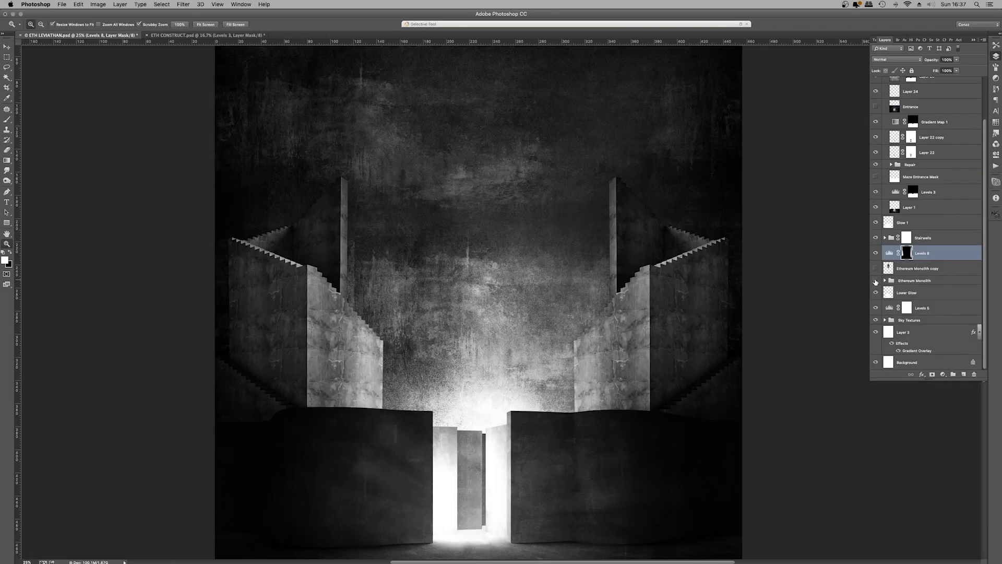
# Step: Examine the Ethereum Monolith group and compare the scene with the Lower Glow layer hidden and shown
pyautogui.click(876, 281)
pyautogui.click(885, 281)
pyautogui.click(885, 281)
pyautogui.click(875, 294)
pyautogui.click(876, 294)
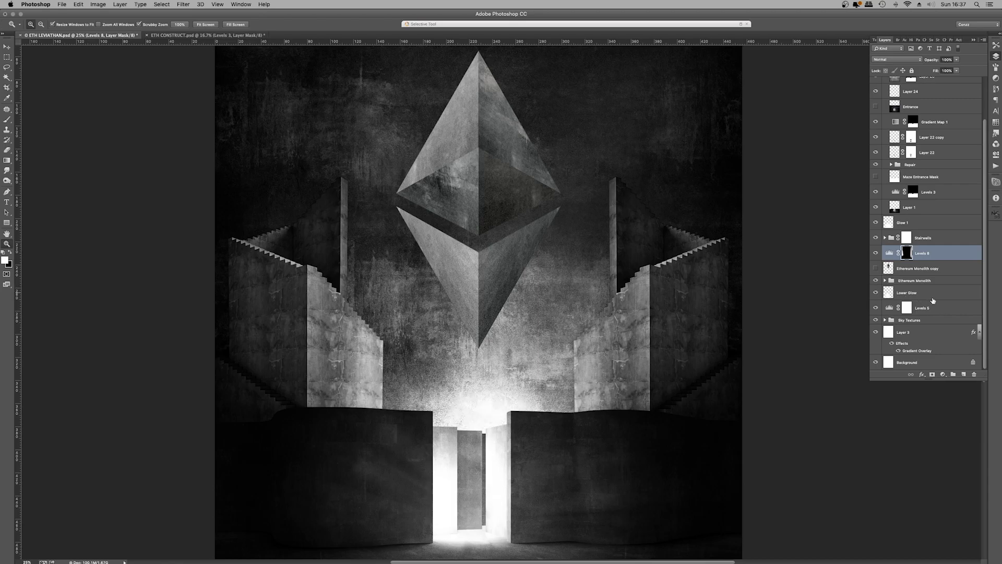
# Step: Compare the sky's brightness with the Levels adjustment above the Sky Textures group hidden and shown
pyautogui.click(876, 308)
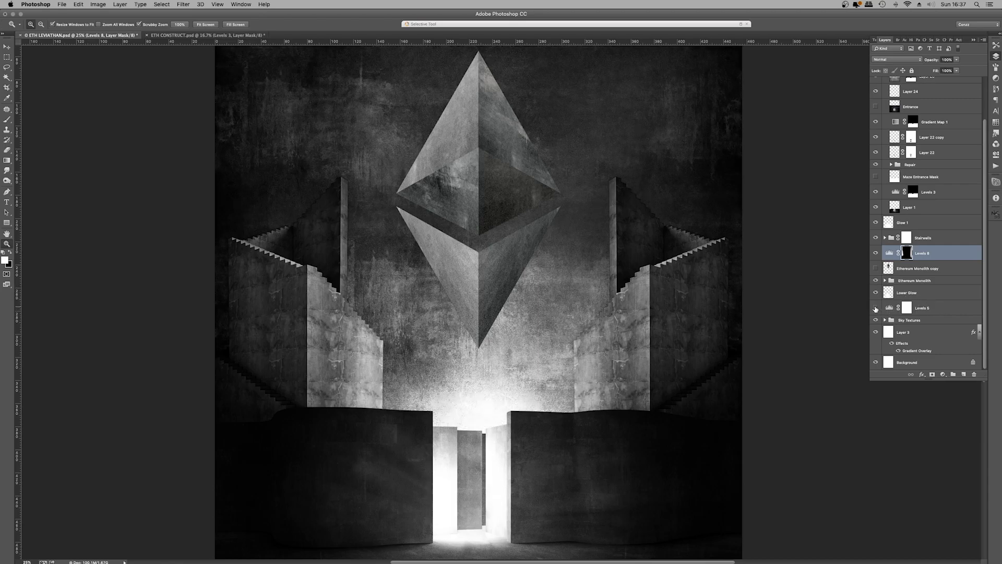
pyautogui.click(876, 309)
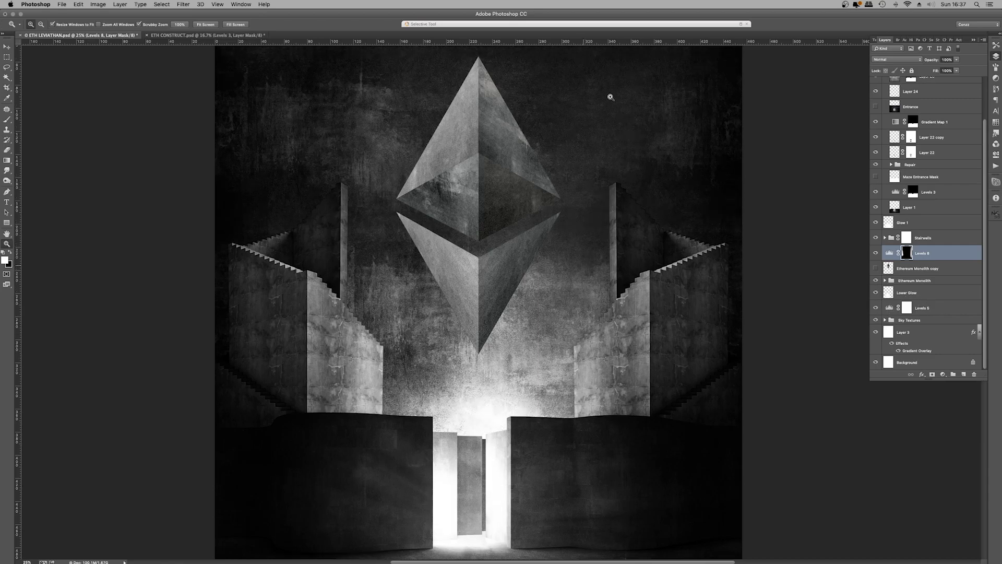
pyautogui.scroll(3, 321, 68)
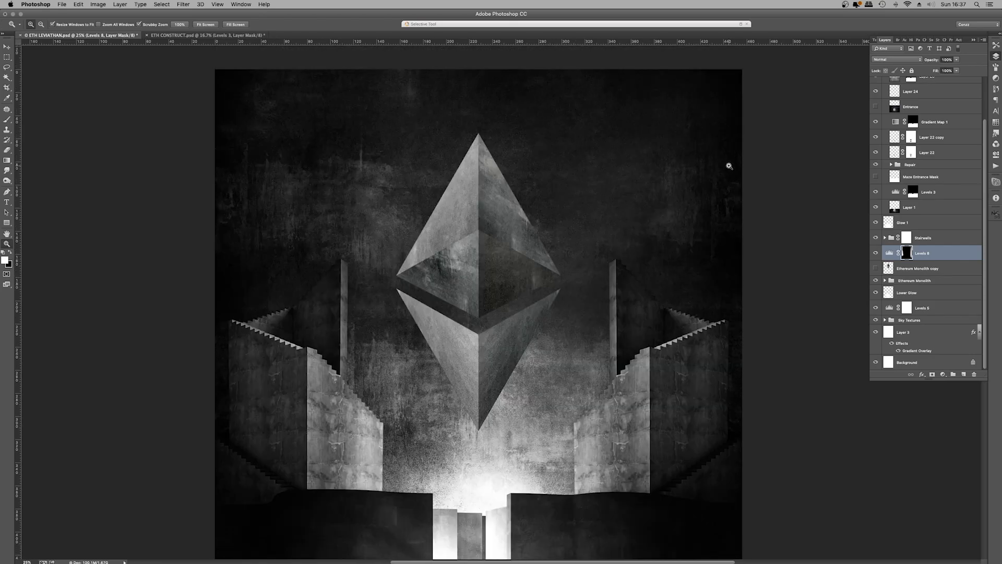
pyautogui.click(875, 309)
# Step: Expand the Sky Textures group, look through its layers, and select Layer 19
pyautogui.click(885, 320)
pyautogui.scroll(-5, 924, 305)
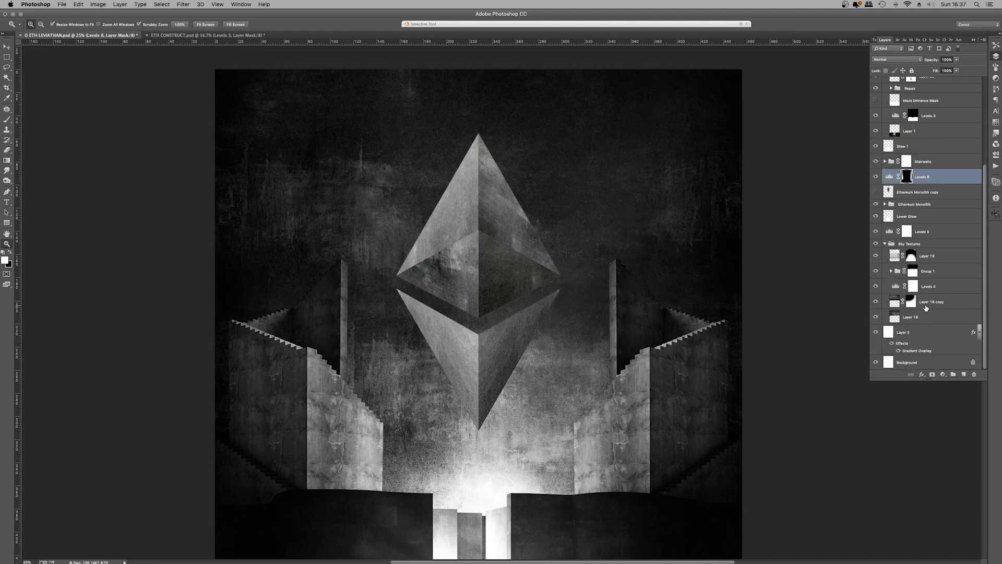
pyautogui.scroll(5, 885, 244)
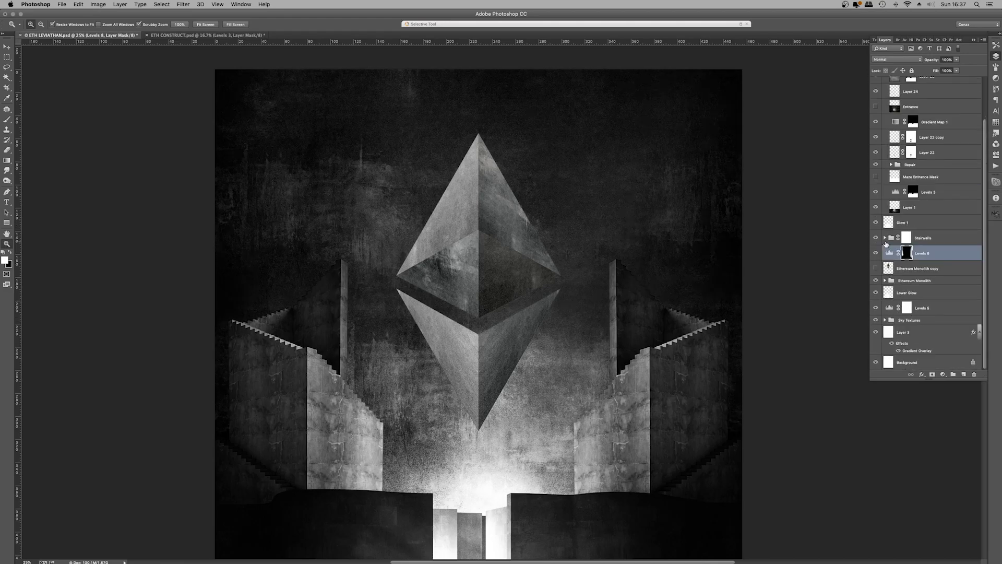
pyautogui.scroll(-5, 894, 312)
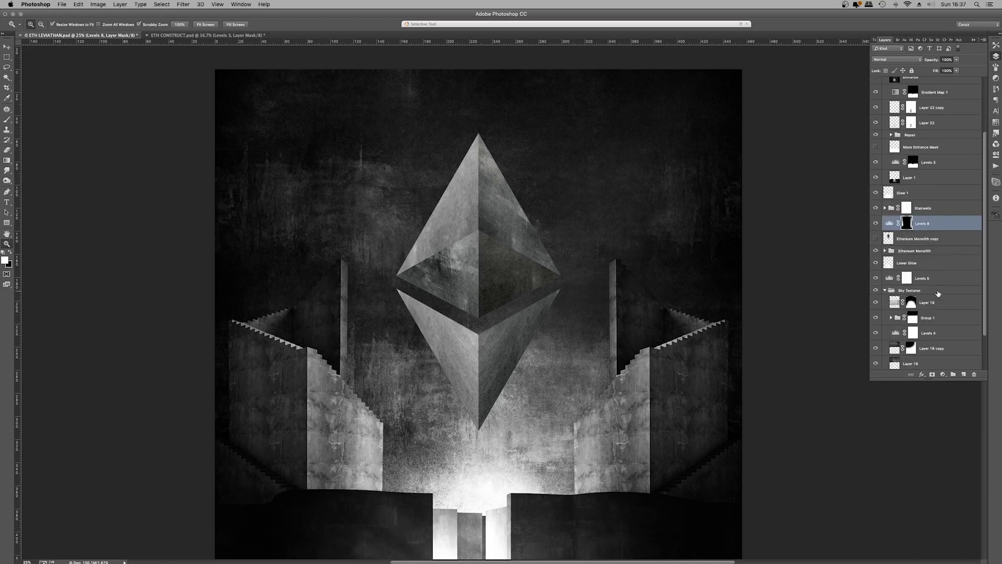
pyautogui.click(926, 256)
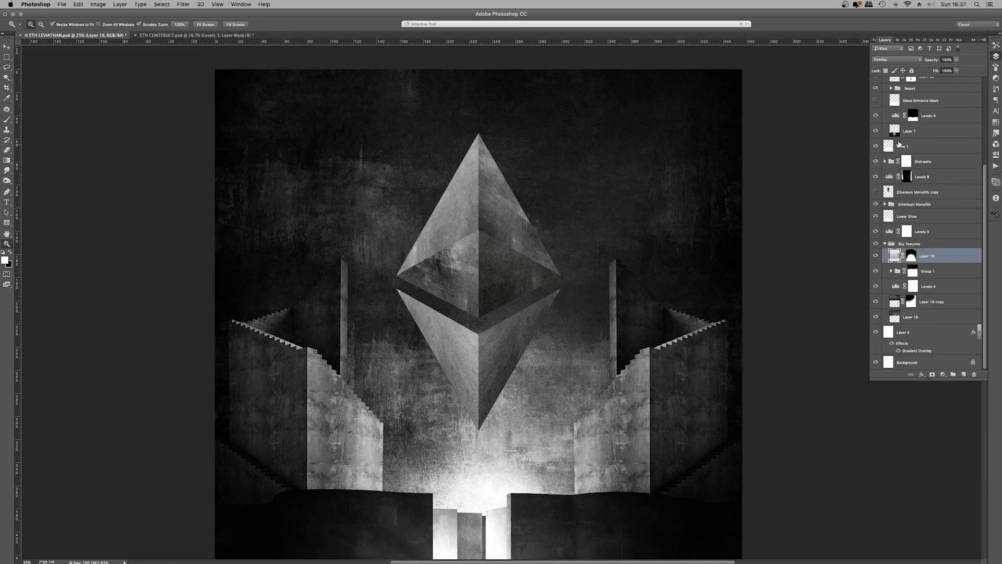
# Step: Duplicate Layer 18, move the copy to the top of the Sky Textures group, and hide it
pyautogui.click(942, 316)
pyautogui.hotkey('ctrl', 'j')
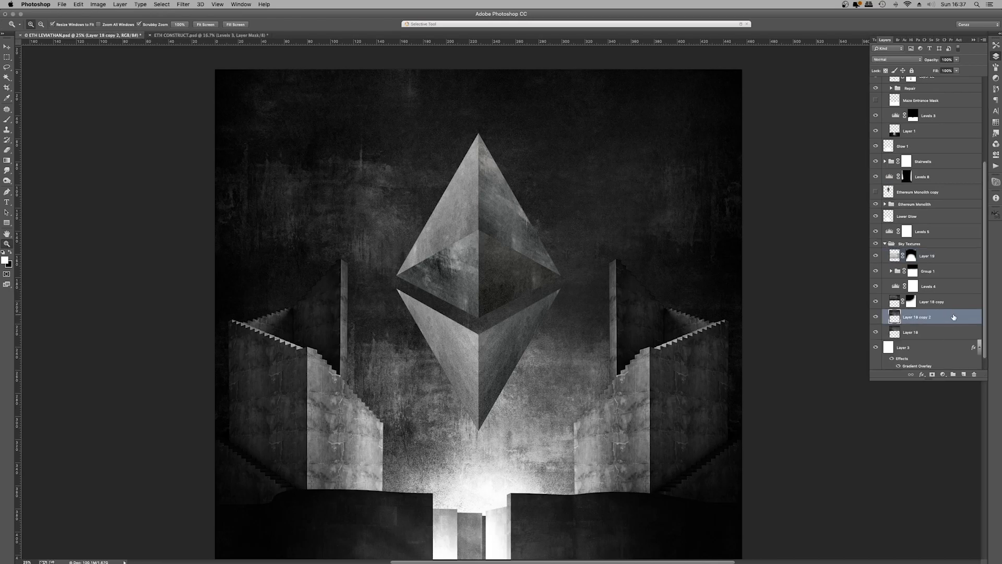
pyautogui.moveTo(943, 316); pyautogui.dragTo(949, 245)
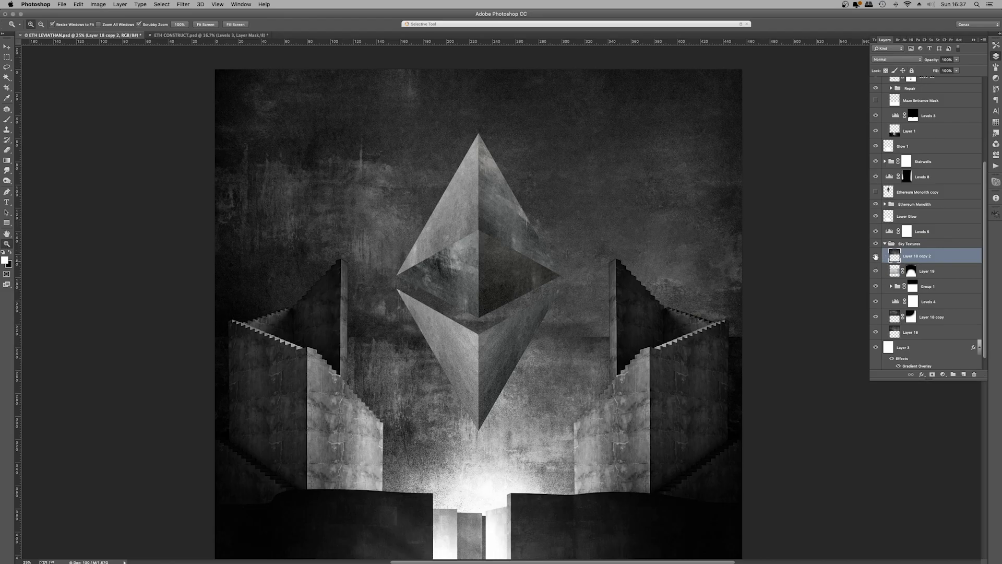
pyautogui.click(876, 257)
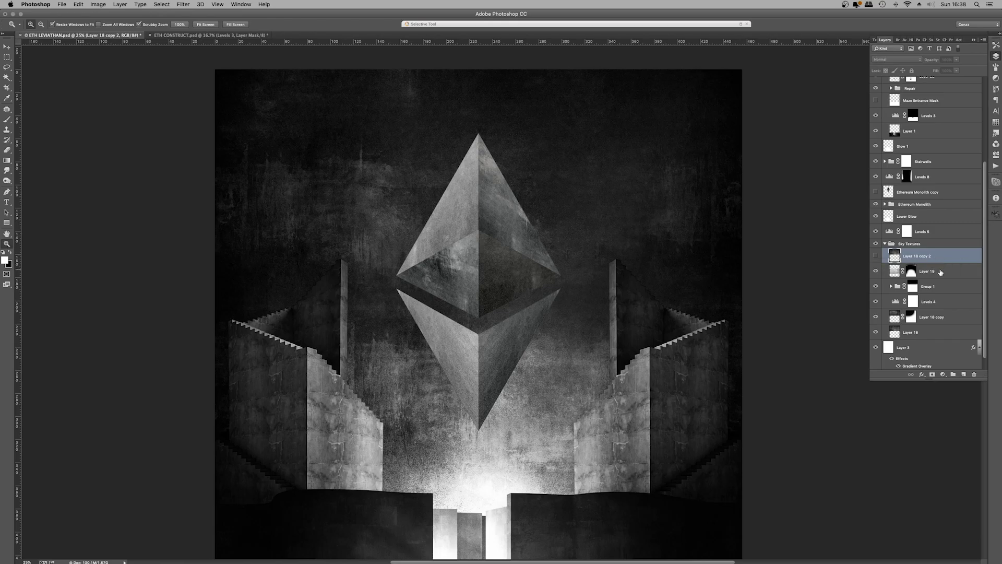
# Step: Select Layer 19's mask and compare the sky with the layer hidden and shown
pyautogui.click(910, 271)
pyautogui.click(877, 271)
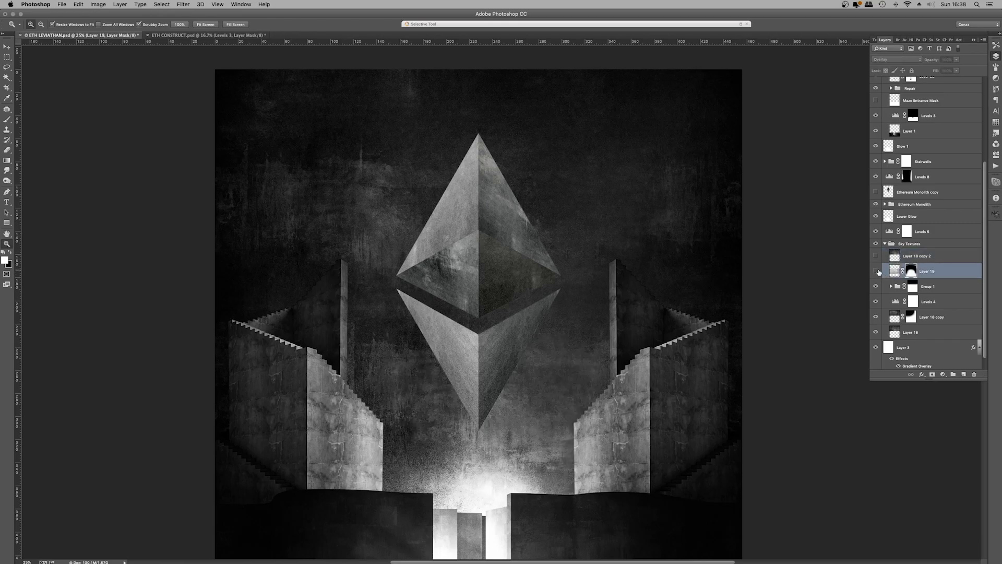
pyautogui.click(877, 270)
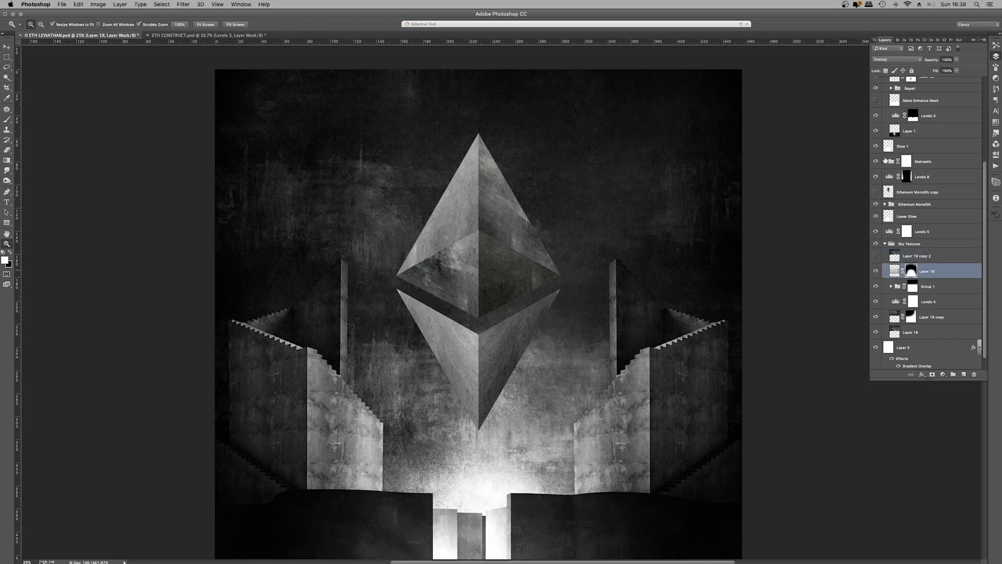
# Step: Preview Layer 19 in Normal blend mode, compare it hidden and shown, and set its blend mode back to Overlay
pyautogui.click(891, 59)
pyautogui.click(892, 10)
pyautogui.scroll(-2, 562, 371)
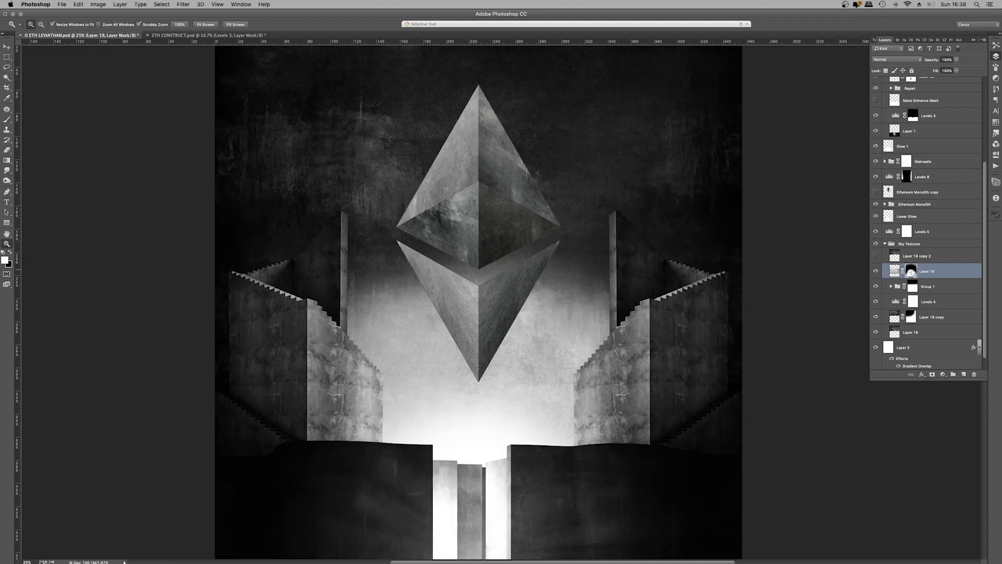
pyautogui.click(876, 271)
pyautogui.click(876, 271)
pyautogui.scroll(-4, 482, 249)
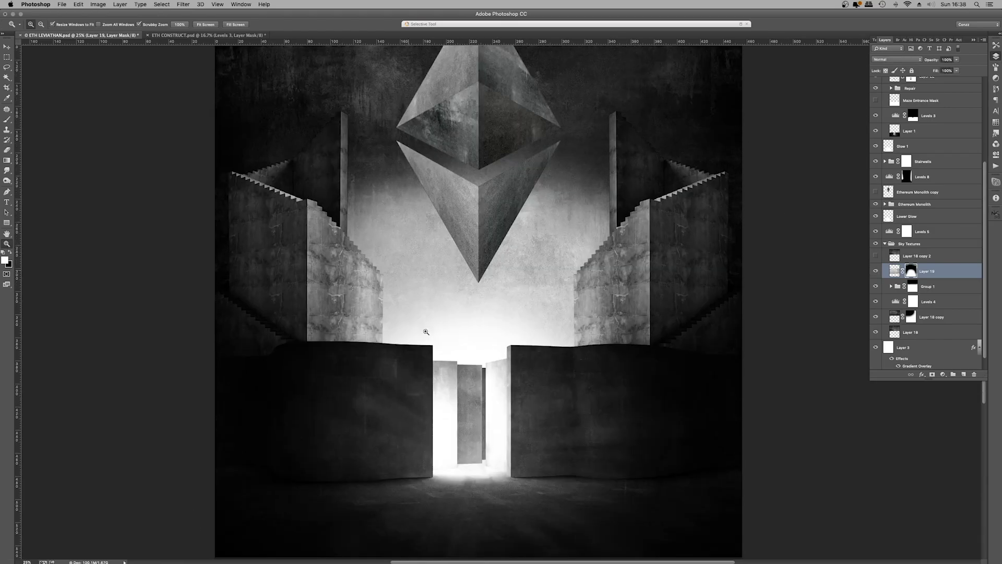
pyautogui.click(897, 59)
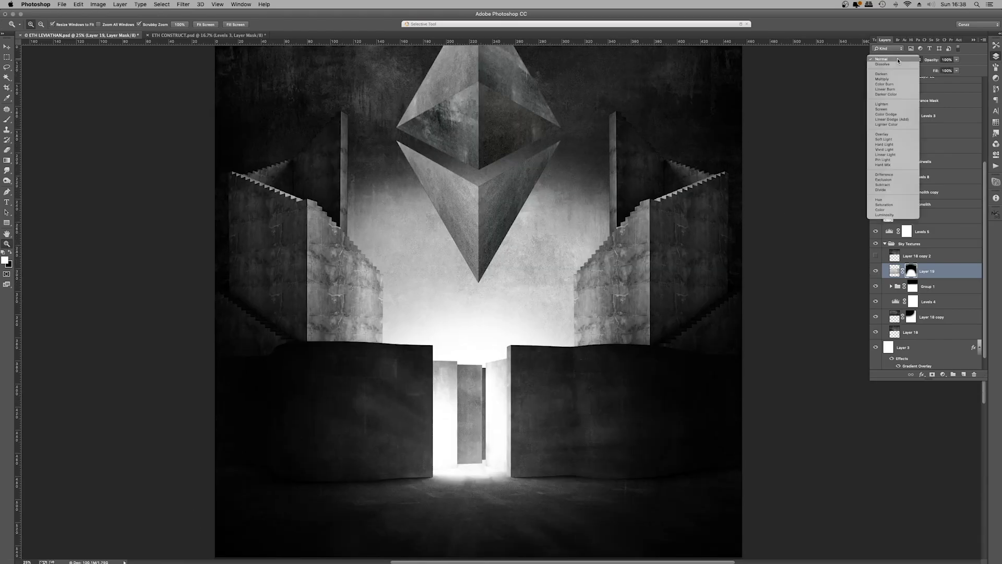
pyautogui.click(899, 134)
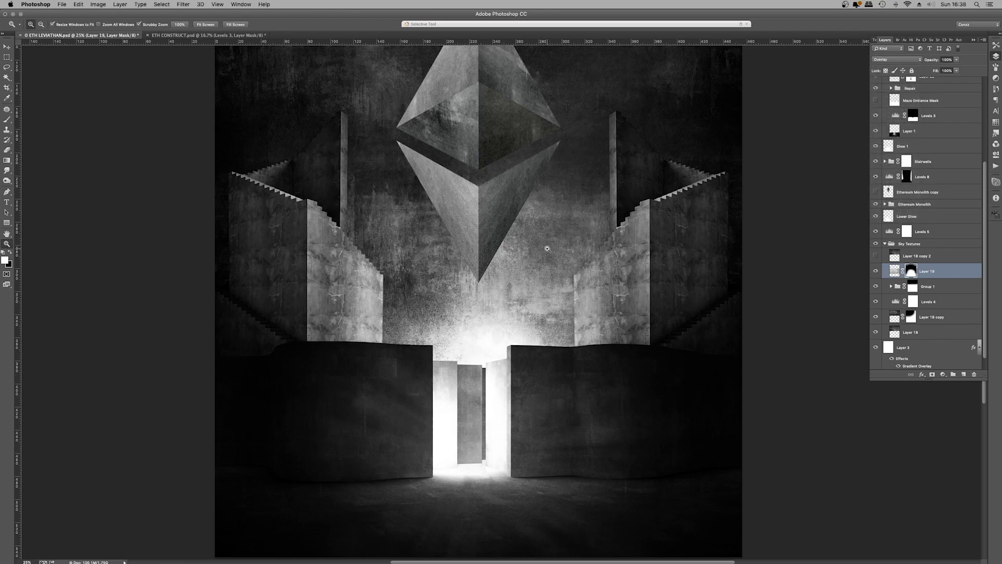
# Step: Expand Group 1 in the Sky Textures group and compare the sky with Layer 17 copy and Layer 17 hidden and shown
pyautogui.click(891, 286)
pyautogui.scroll(-3, 893, 282)
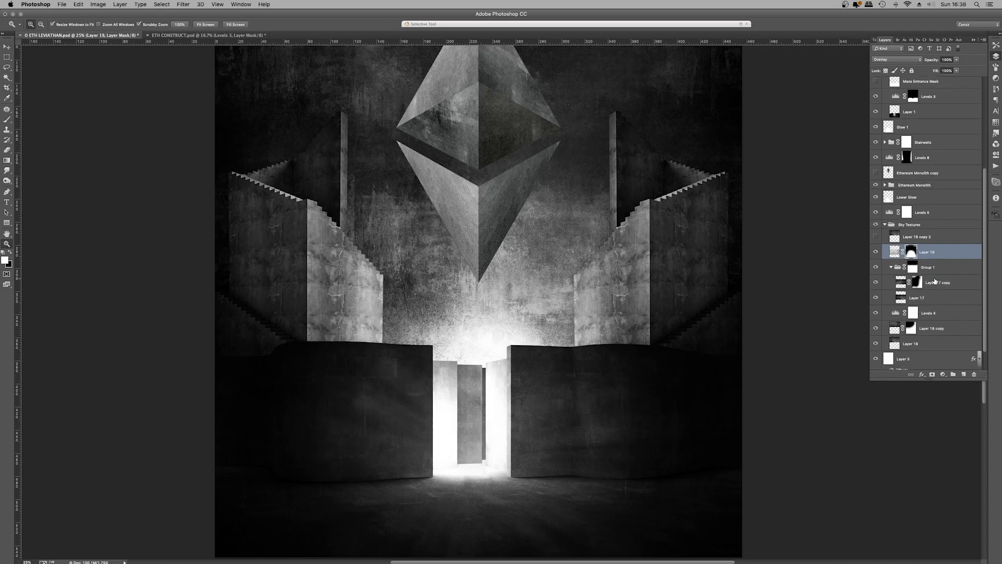
pyautogui.click(896, 256)
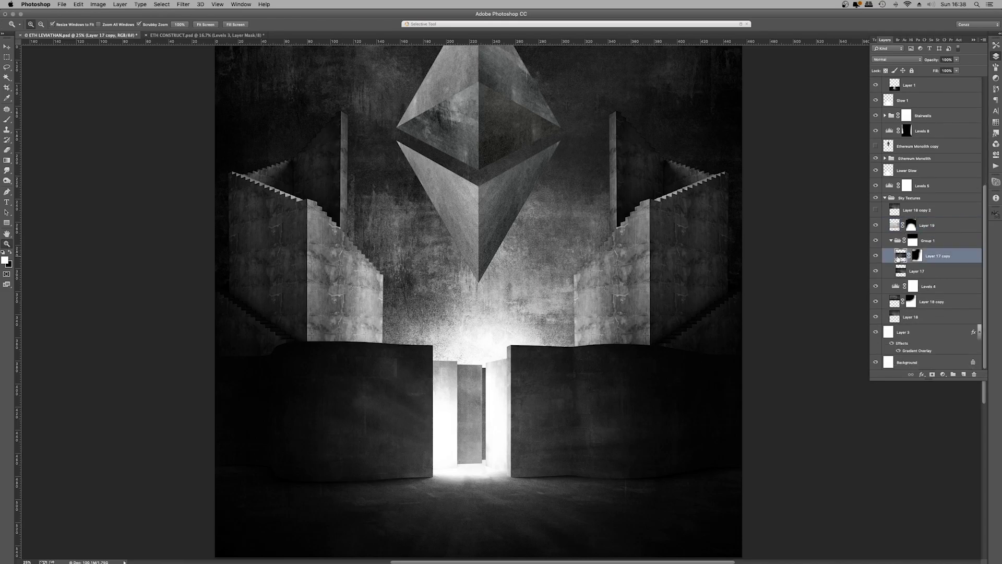
pyautogui.click(876, 256)
pyautogui.click(877, 256)
pyautogui.click(876, 256)
pyautogui.click(876, 256)
pyautogui.click(876, 271)
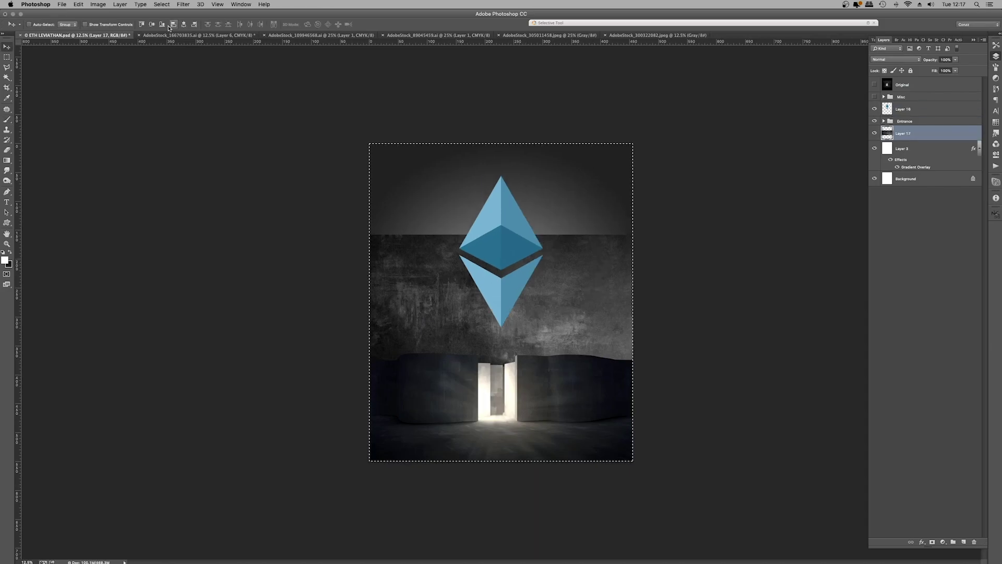
# Step: Duplicate Layer 17, reposition the copy with Free Transform, and blend it in with a brushed layer mask
pyautogui.press('super+d')
pyautogui.moveTo(228, 65); pyautogui.dragTo(228, 58)
pyautogui.press('super+j')
pyautogui.press('super+t')
pyautogui.moveTo(592, 292)
pyautogui.mouseDown()
pyautogui.moveTo(392, 292)
pyautogui.moveTo(369, 369)
pyautogui.mouseUp()
pyautogui.press('Return')
pyautogui.click(932, 541)
pyautogui.press('b')
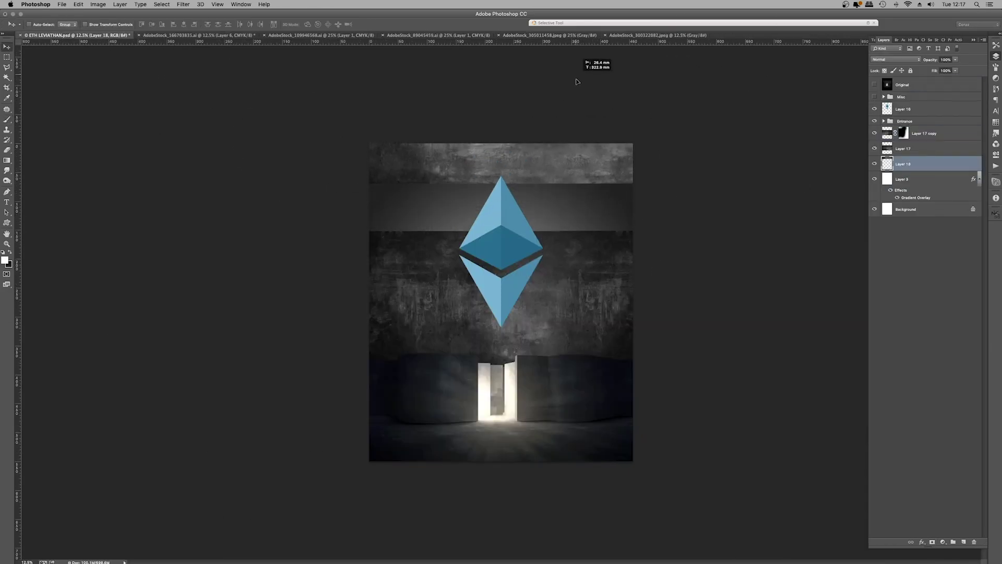
pyautogui.moveTo(578, 81); pyautogui.dragTo(597, 175)
# Step: Hide Layer 17 and its copy, and fit the Layer 18 texture across the upper sky
pyautogui.moveTo(874, 133); pyautogui.dragTo(874, 148)
pyautogui.press('super+j')
pyautogui.press('super+t')
pyautogui.click(931, 542)
pyautogui.press('b')
pyautogui.moveTo(466, 135); pyautogui.dragTo(417, 255)
pyautogui.rightClick(917, 161)
pyautogui.click(887, 192)
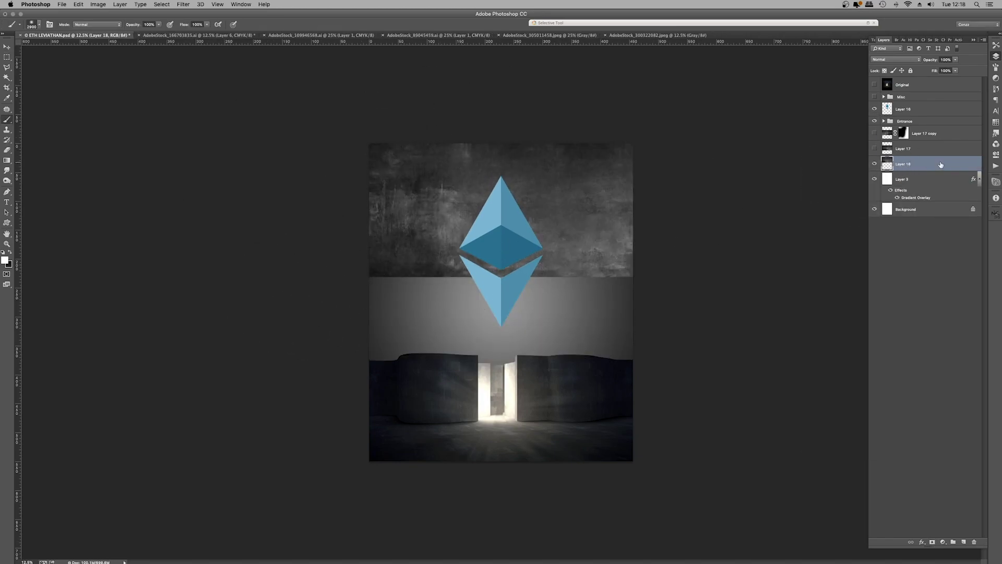
# Step: Duplicate Layer 18, transform and mask the copy, and blend the Layer 19 texture above it in Overlay mode
pyautogui.press('super+j')
pyautogui.moveTo(538, 177); pyautogui.dragTo(423, 174)
pyautogui.press('super+t')
pyautogui.moveTo(563, 225); pyautogui.dragTo(580, 227)
pyautogui.press('Return')
pyautogui.click(932, 542)
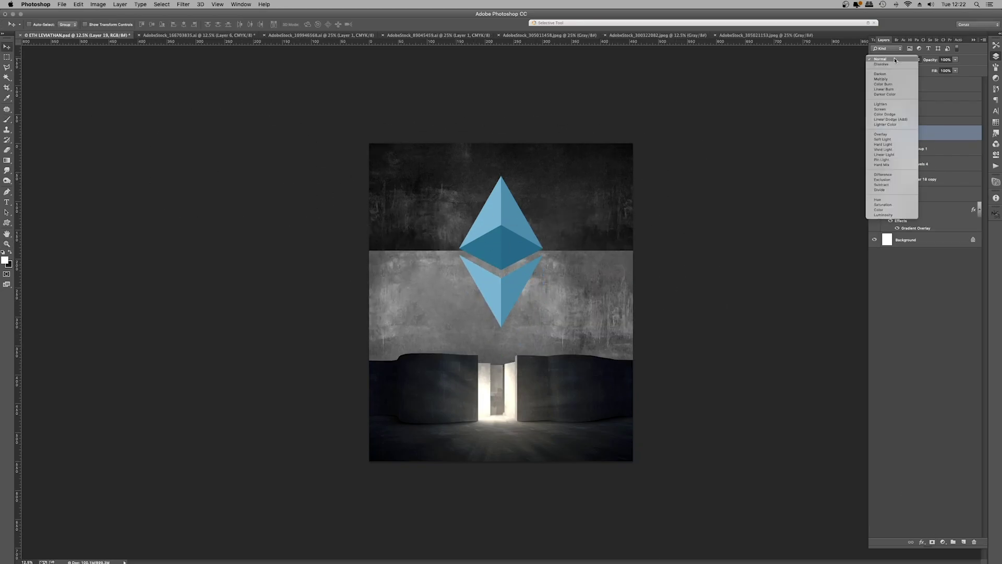
pyautogui.click(888, 126)
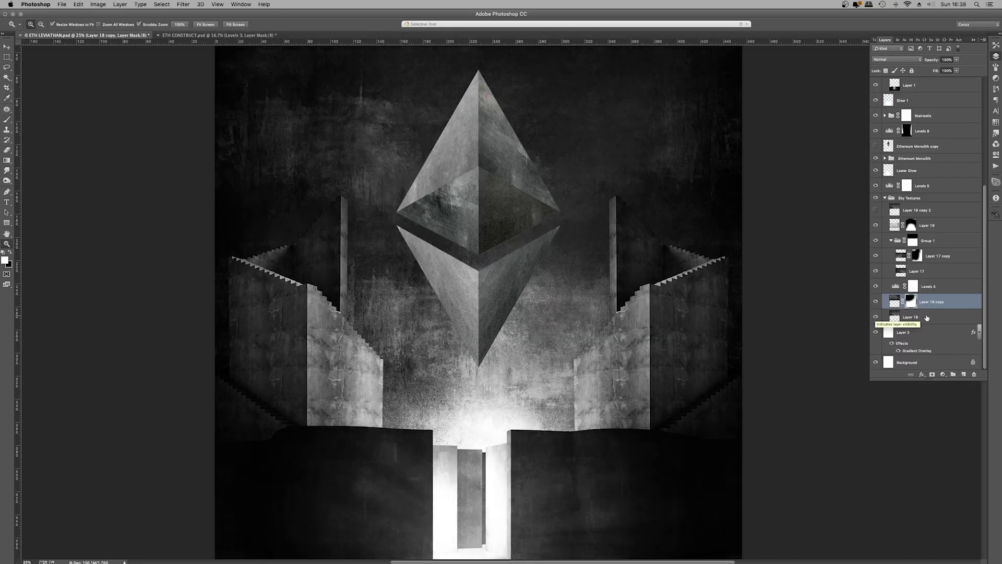
# Step: Select Layer 18, review the whole artwork, and briefly check the monolith in ETH CONSTRUCT.psd before returning to ETH LEVIATHAN.psd
pyautogui.click(927, 317)
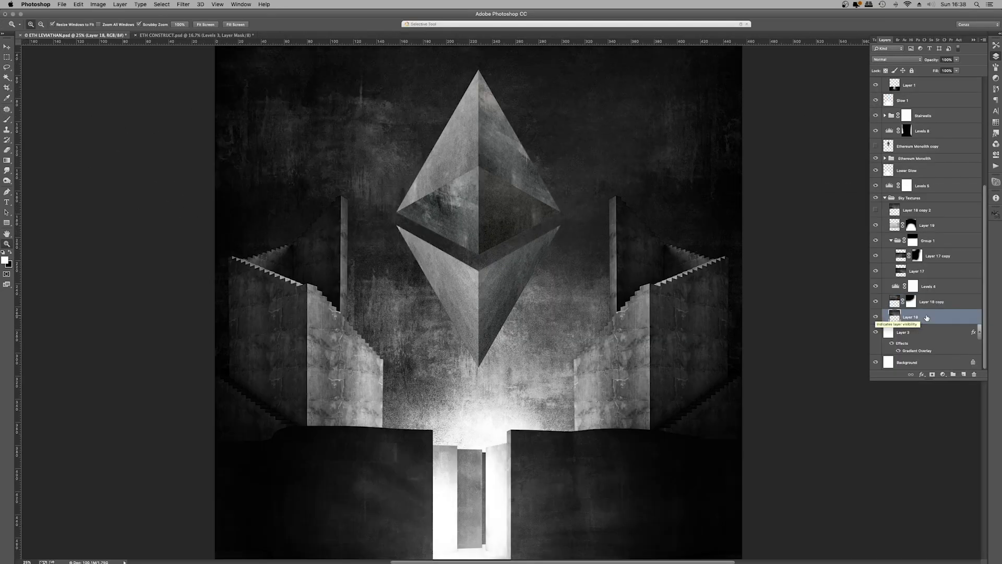
pyautogui.scroll(2, 606, 253)
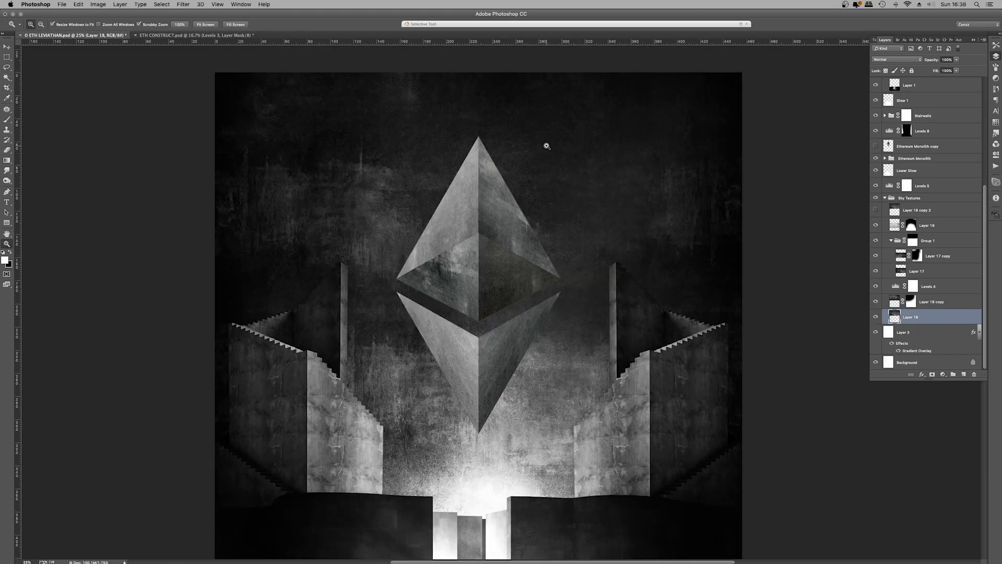
pyautogui.press('super+minus')
pyautogui.press('super+minus')
pyautogui.press('super+minus')
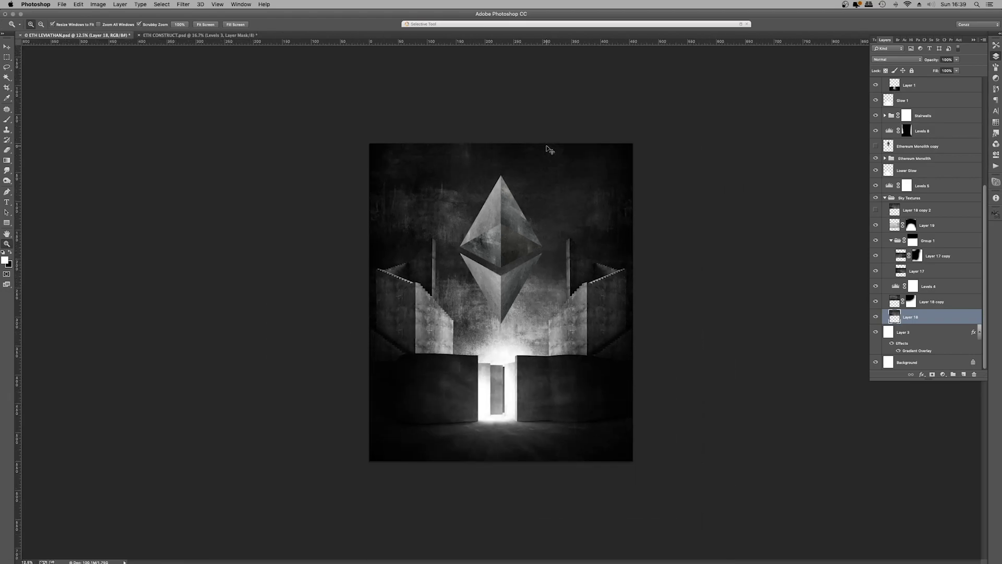
pyautogui.press('super+plus')
pyautogui.press('super+plus')
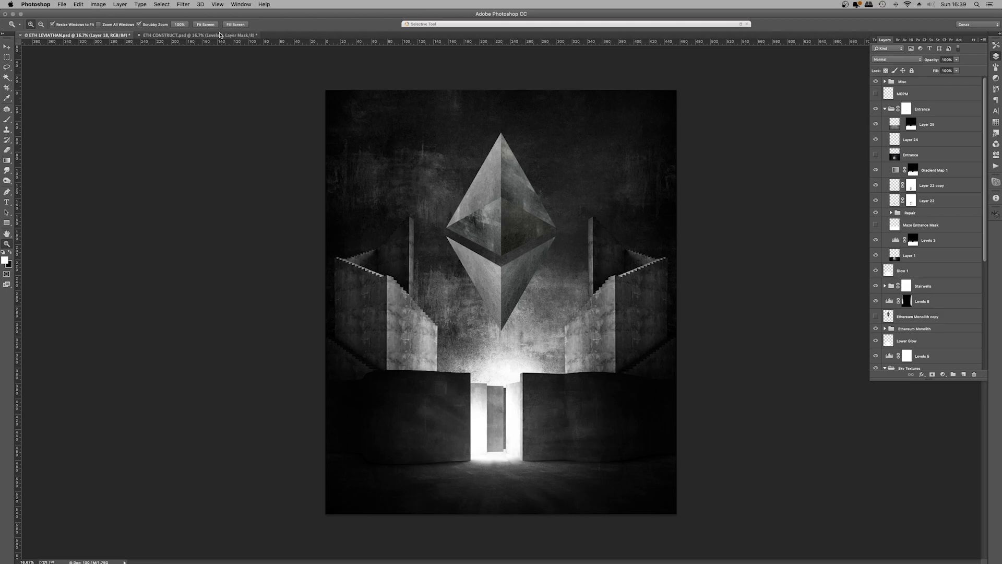
pyautogui.click(219, 35)
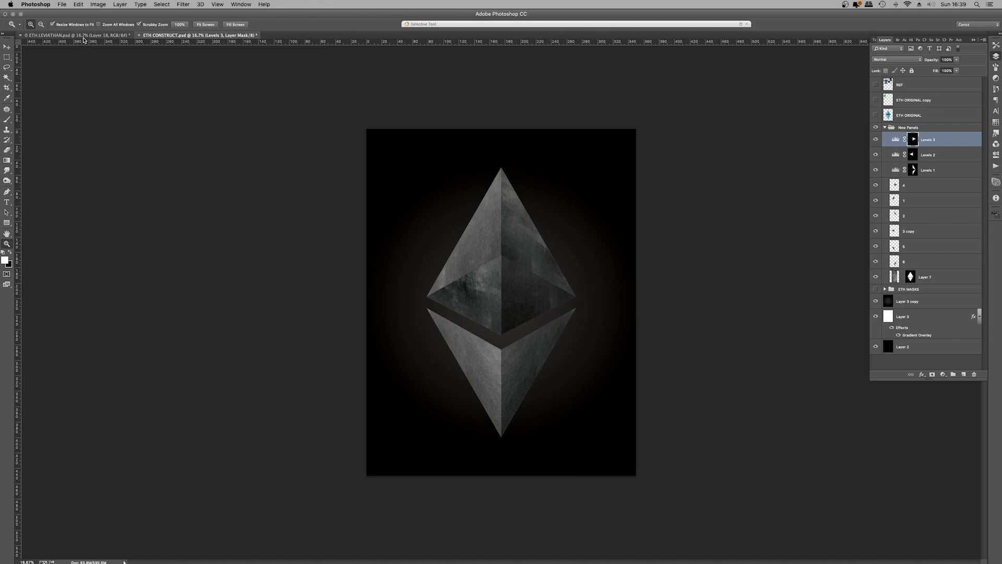
pyautogui.click(84, 35)
# Step: Examine the maze entrance and the silhouetted figure in the Entrance copy layer of the Misc group up close
pyautogui.click(524, 330)
pyautogui.click(523, 330)
pyautogui.scroll(-3, 523, 330)
pyautogui.click(489, 364)
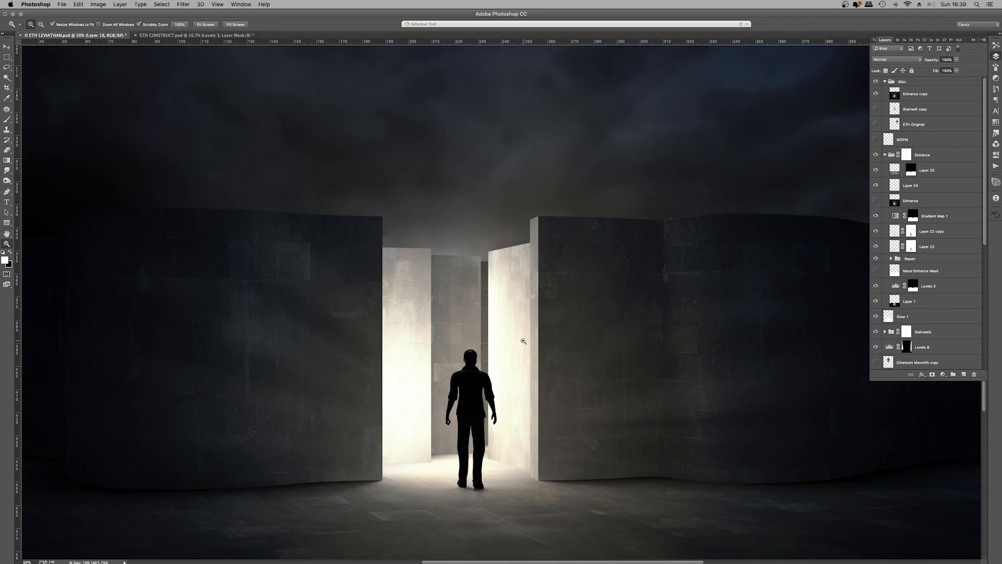
pyautogui.scroll(-1, 515, 332)
pyautogui.rightClick(497, 322)
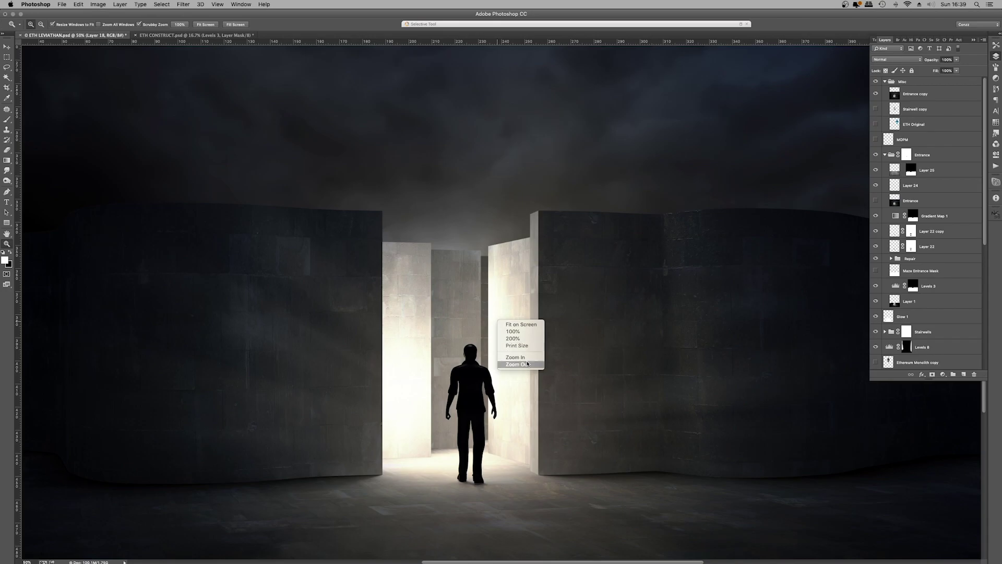
pyautogui.click(527, 363)
pyautogui.click(527, 362)
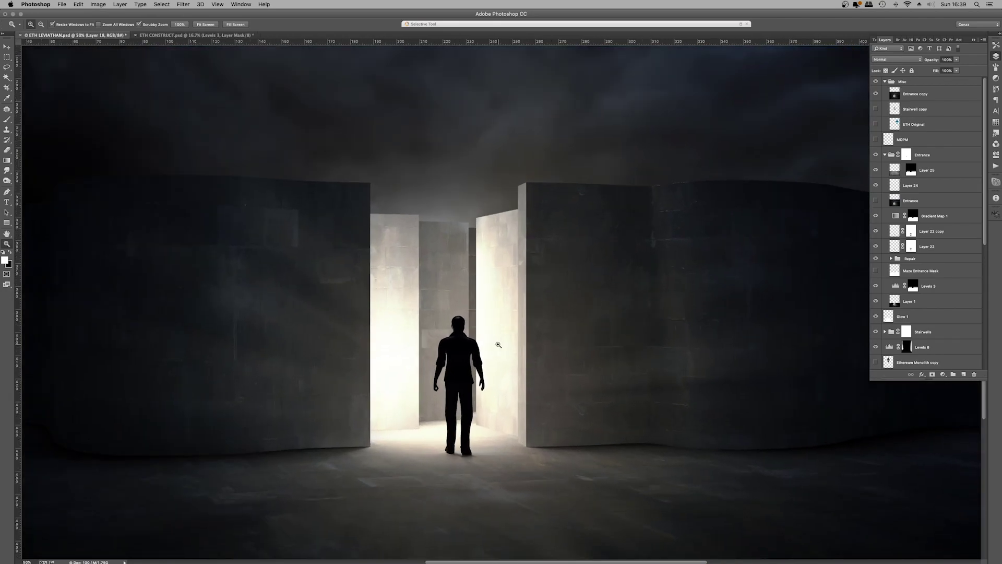
pyautogui.click(495, 344)
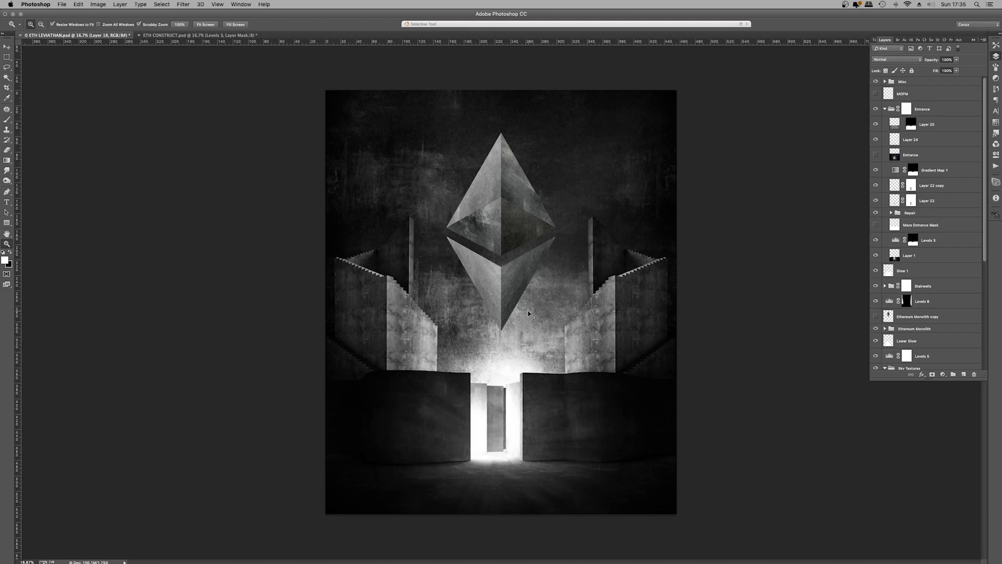
pyautogui.press('super+minus')
pyautogui.press('super+minus')
pyautogui.press('super+plus')
pyautogui.press('super+plus')
pyautogui.press('super+plus')
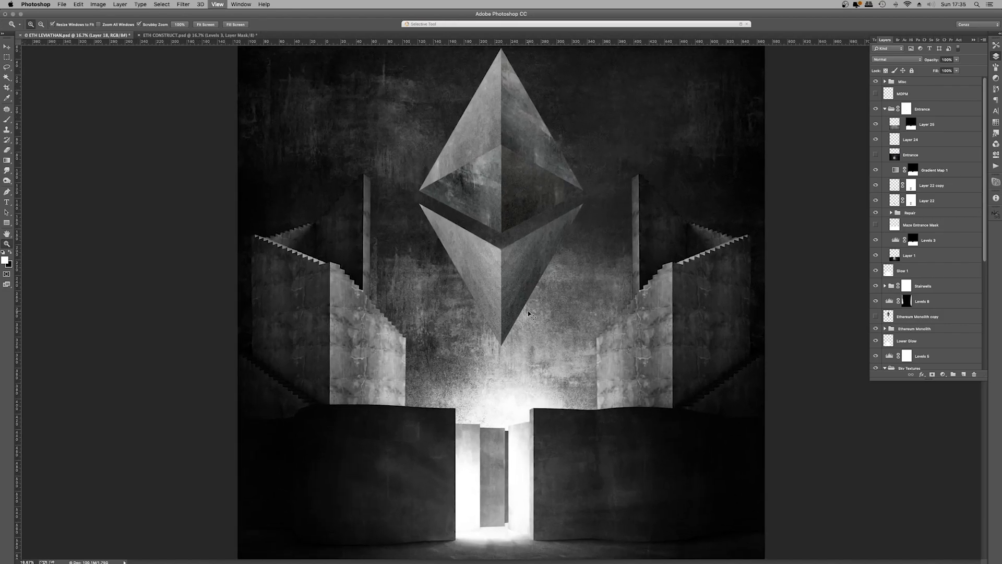
pyautogui.press('super+plus')
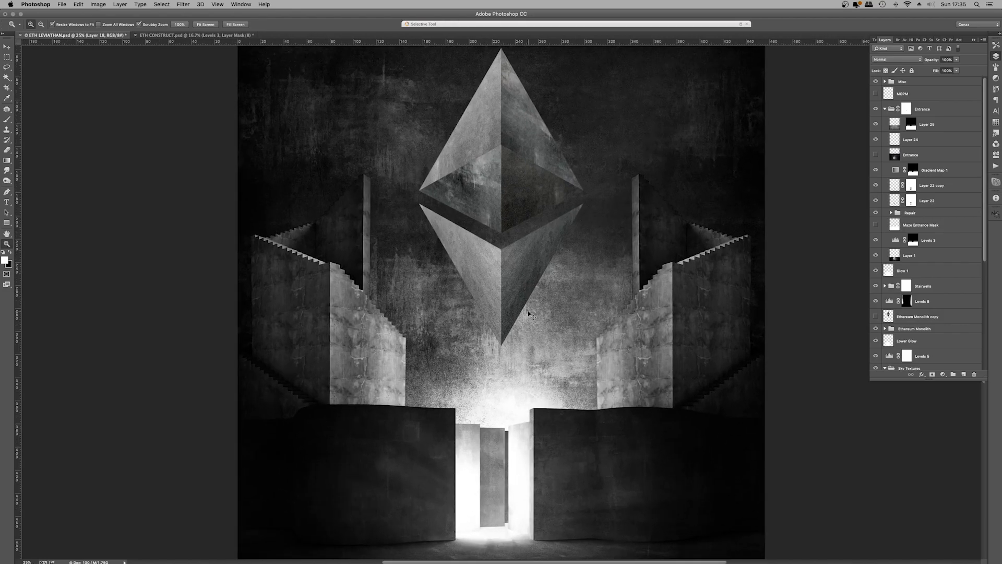
pyautogui.press('super+minus')
pyautogui.press('super+minus')
pyautogui.press('super+plus')
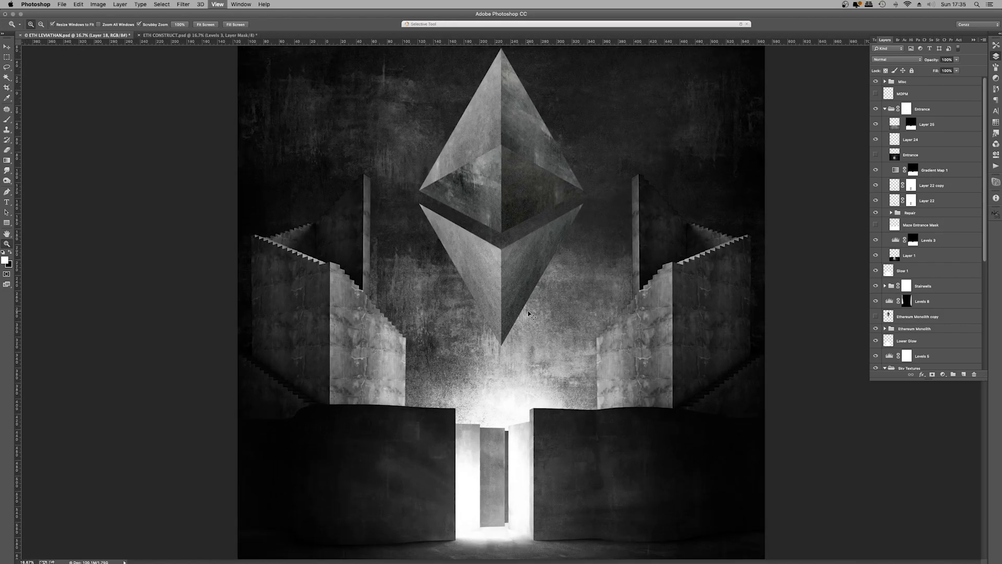
pyautogui.press('super+plus')
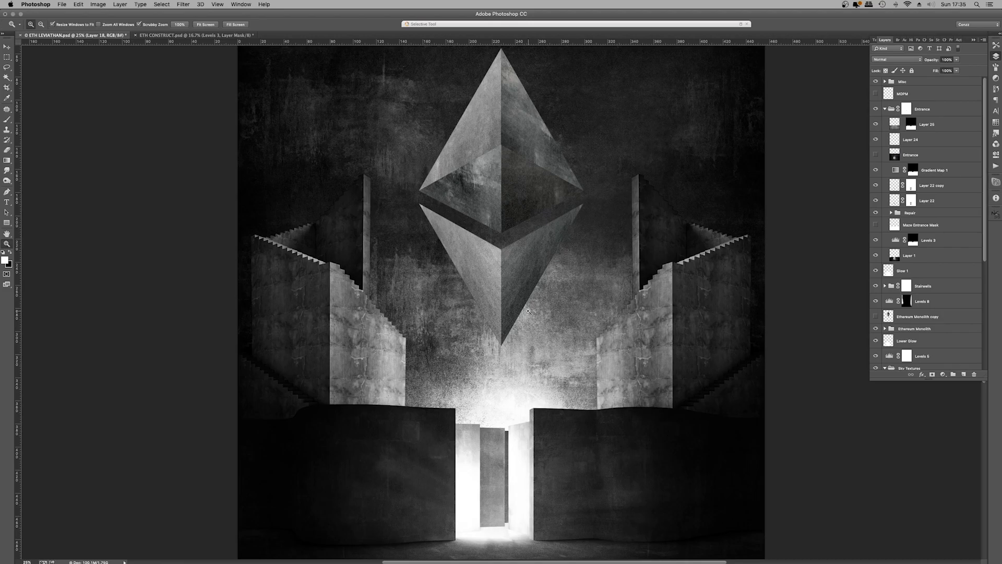